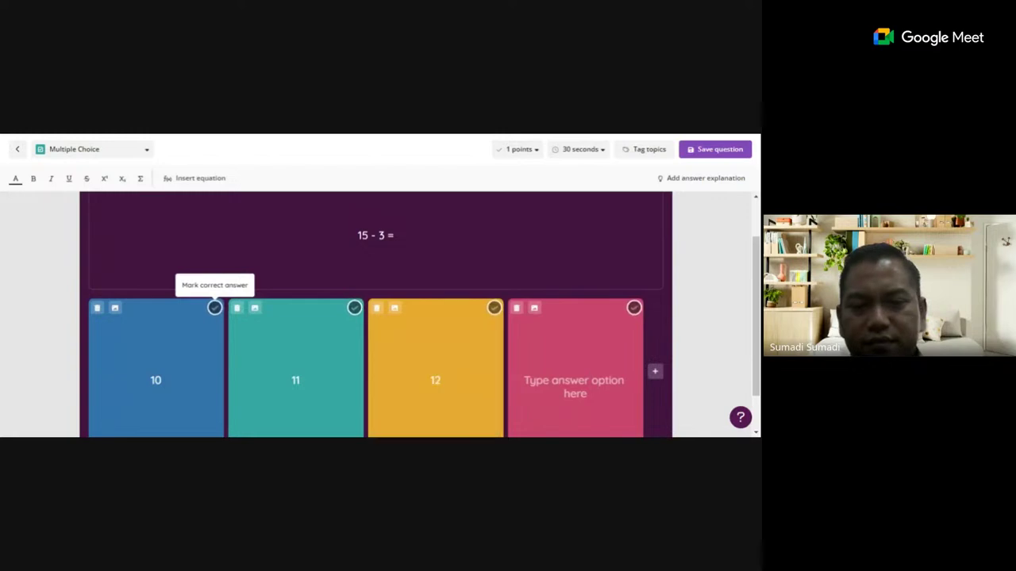
- Enter 13 as the fourth answer option for 15 - 3 =, mark 12 as correct and save the question
type("13")
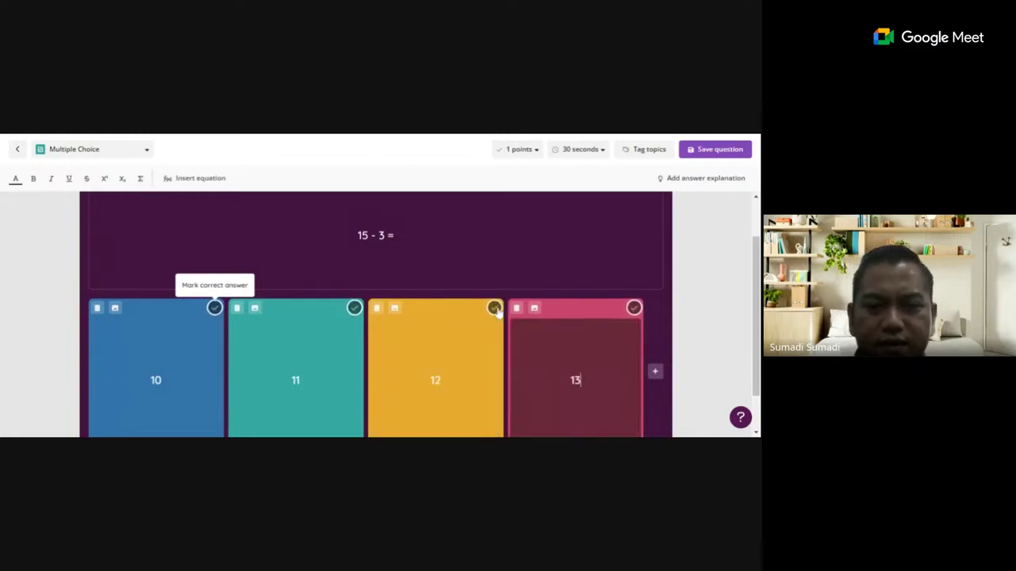
left_click(493, 309)
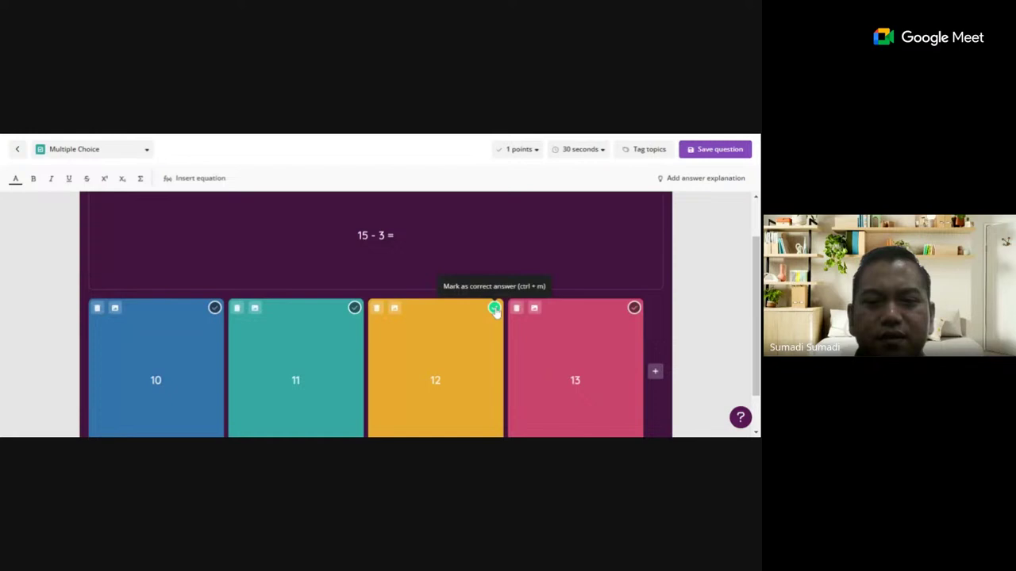
left_click(718, 150)
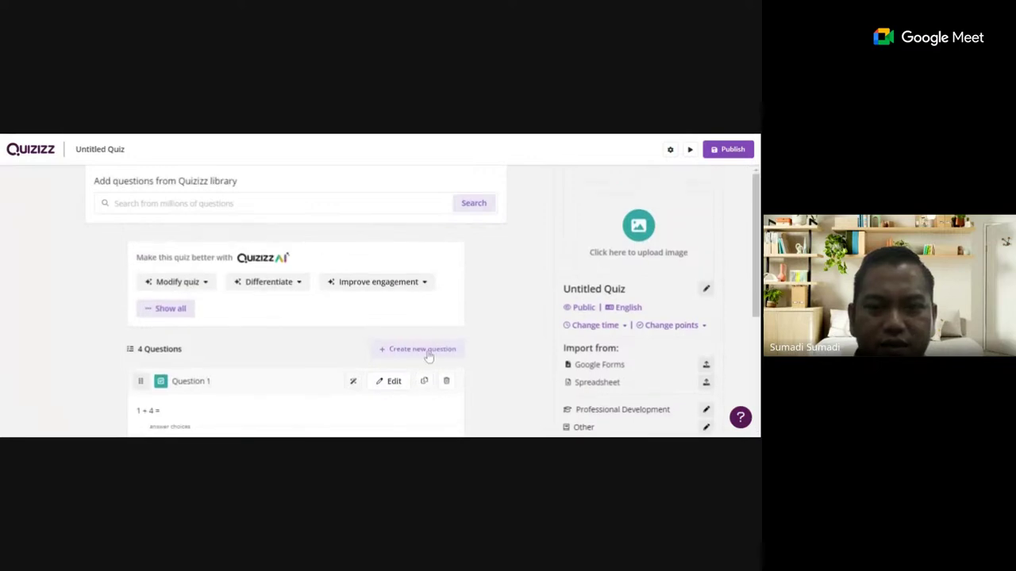
- Create a new Multiple Choice question with the text "2 x 3 ="
left_click(423, 356)
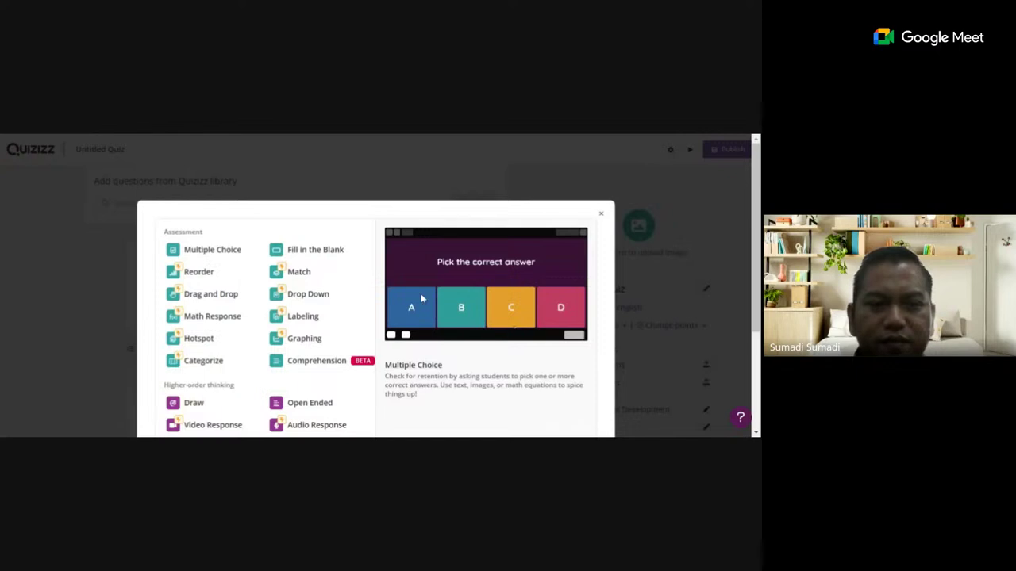
left_click(204, 252)
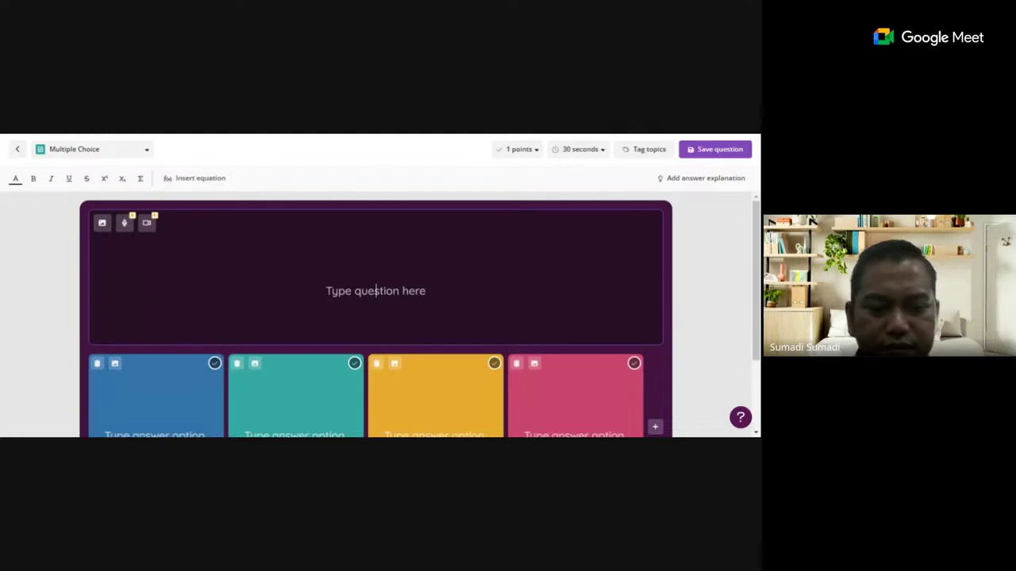
type("2 x")
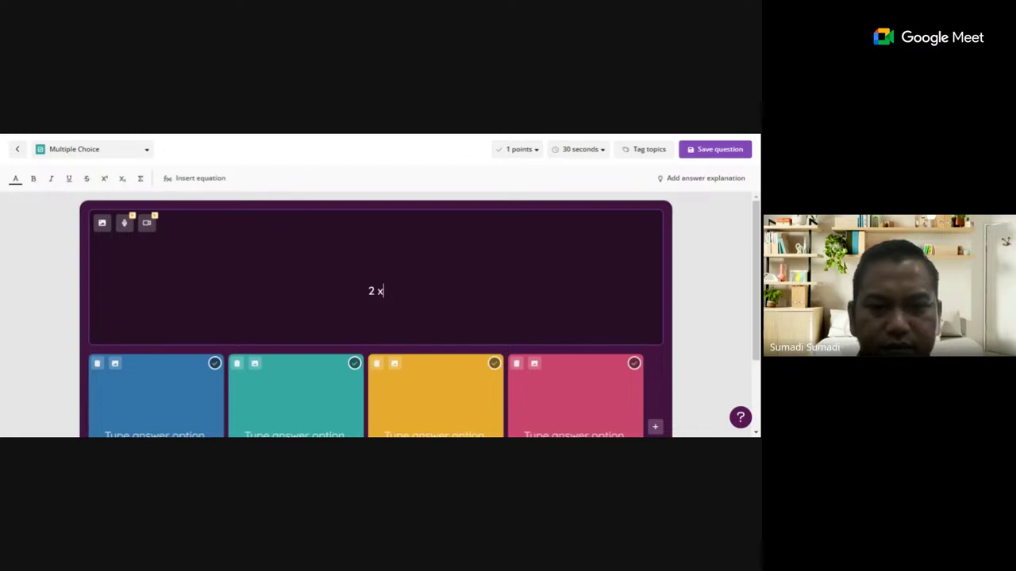
type(" 3 =")
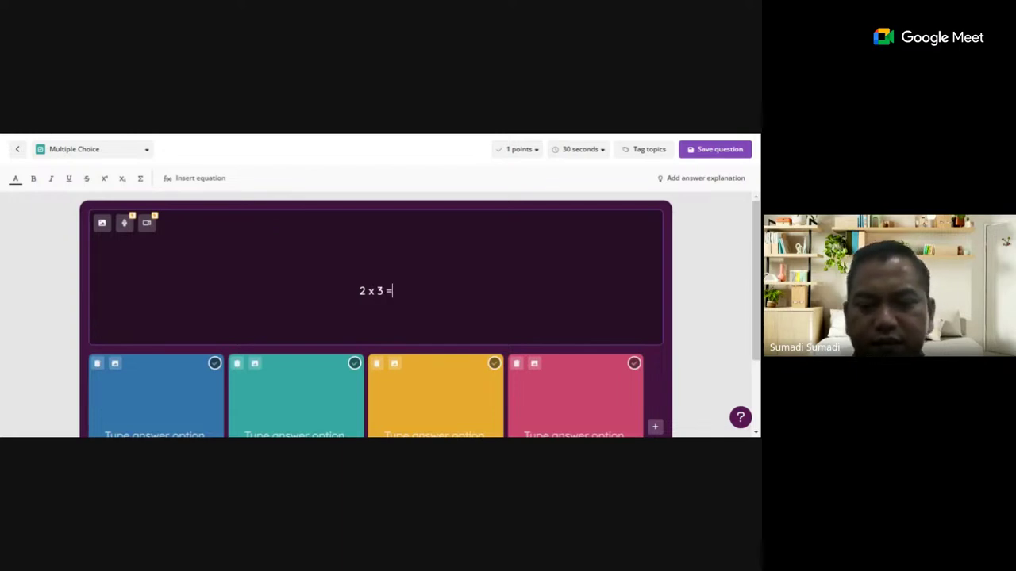
- Fill in the four answer options for the 2 x 3 question as 4, 6, 7 and 8
left_click(156, 429)
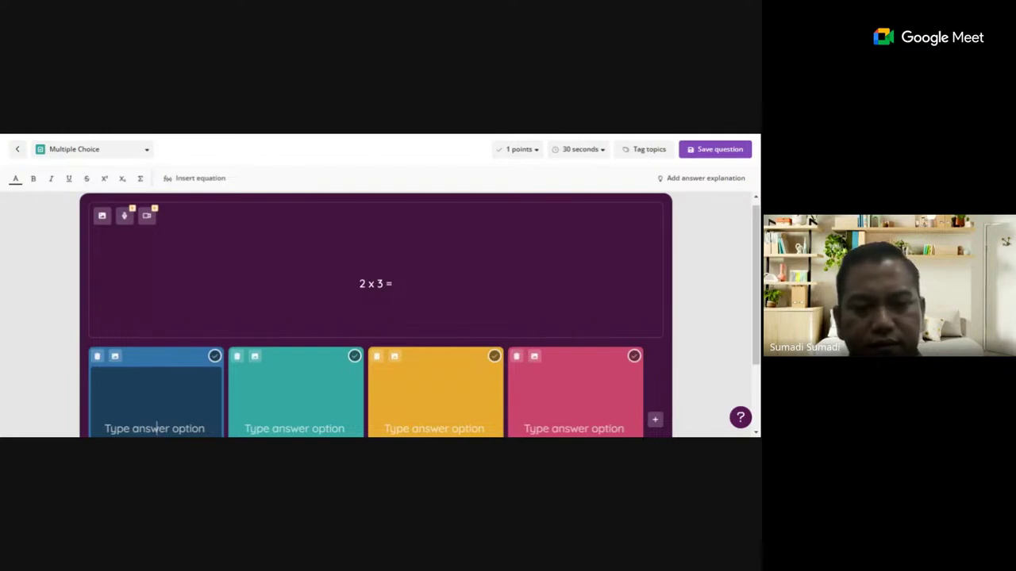
type("4")
key("Tab")
type("6")
scroll(214, 262, "down", 2)
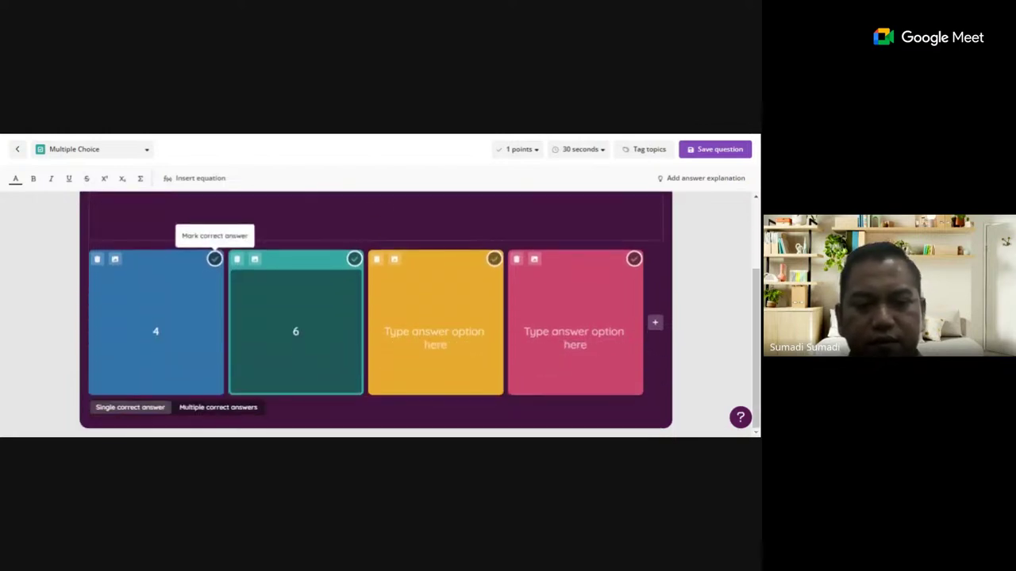
key("Tab")
type("7")
key("Tab")
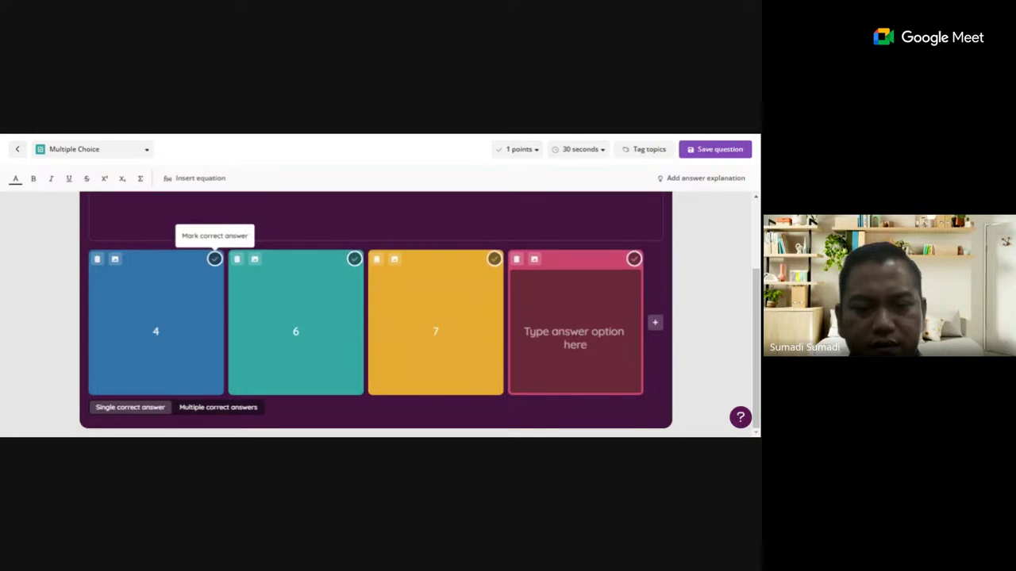
type("8")
- Mark 6 as the correct answer to the 2 x 3 question and save the question
scroll(214, 258, "up", 2)
scroll(214, 259, "down", 2)
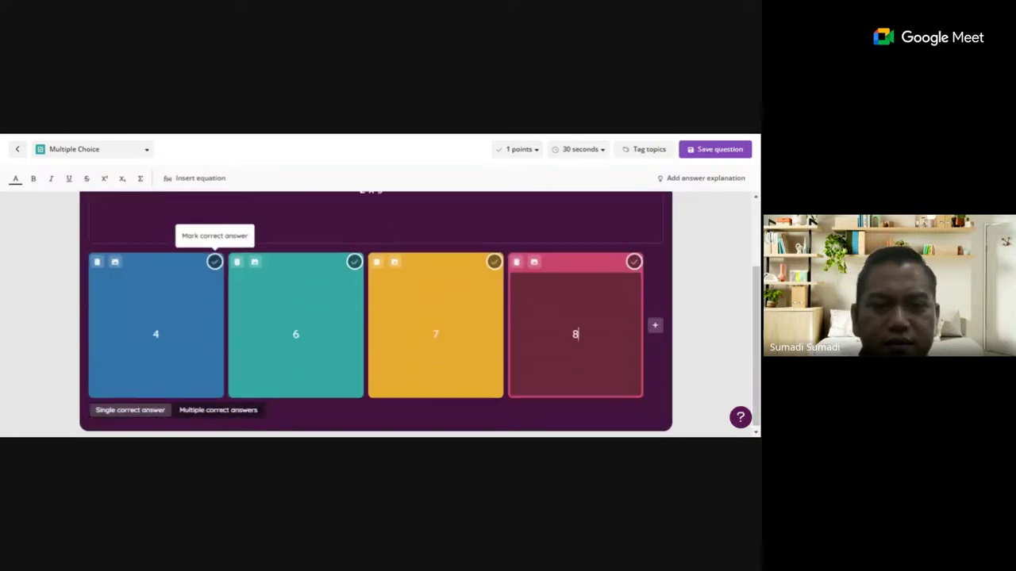
left_click(354, 261)
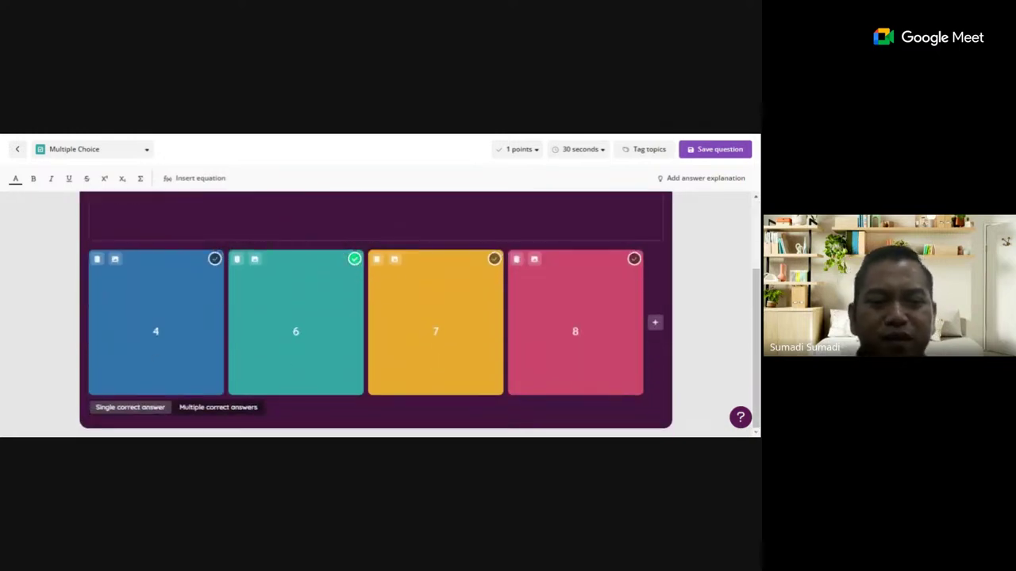
left_click(721, 153)
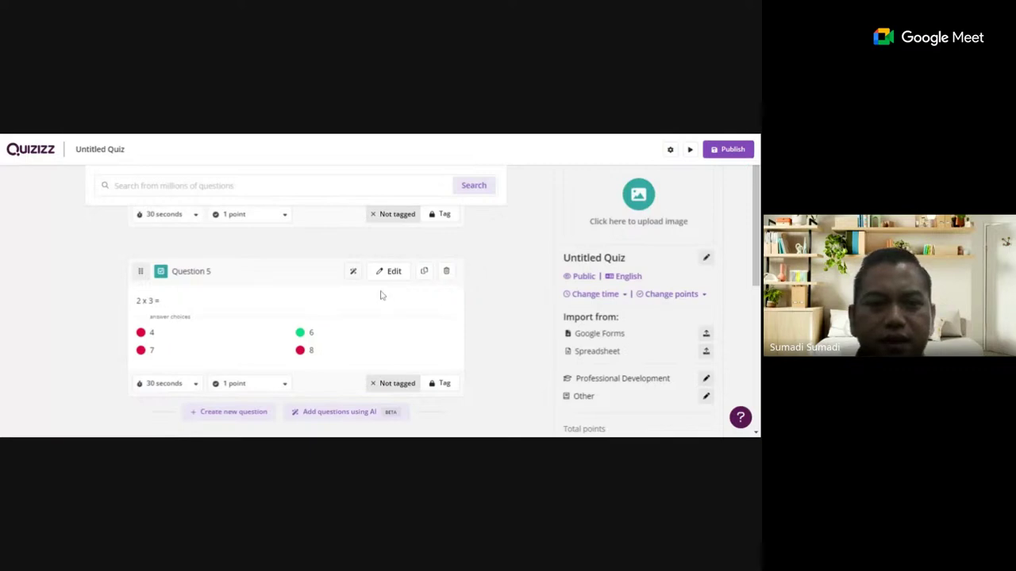
- Name the untitled quiz "Operasi Bilangan" in the quiz settings
scroll(380, 295, "up", 5)
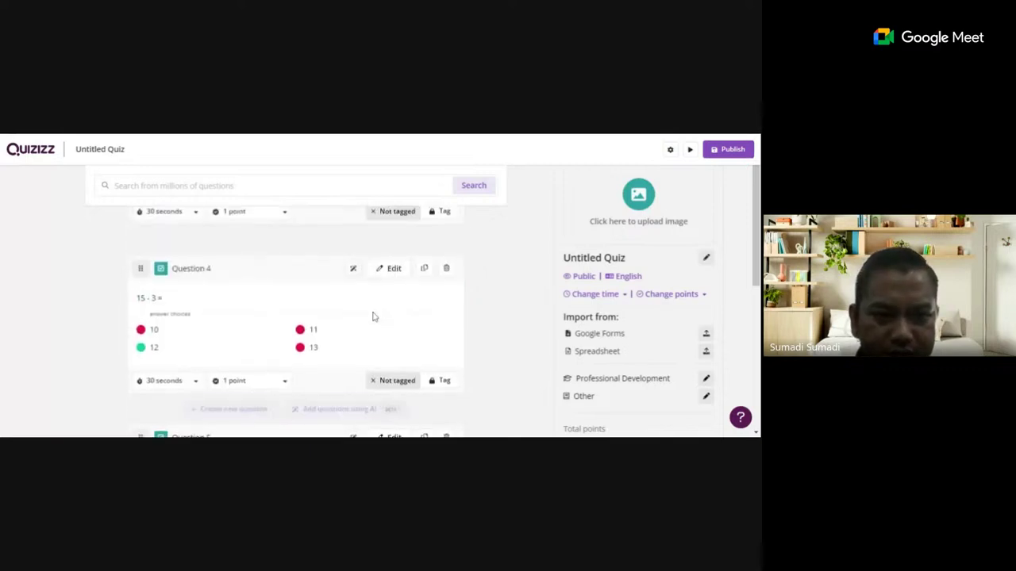
scroll(378, 304, "up", 3)
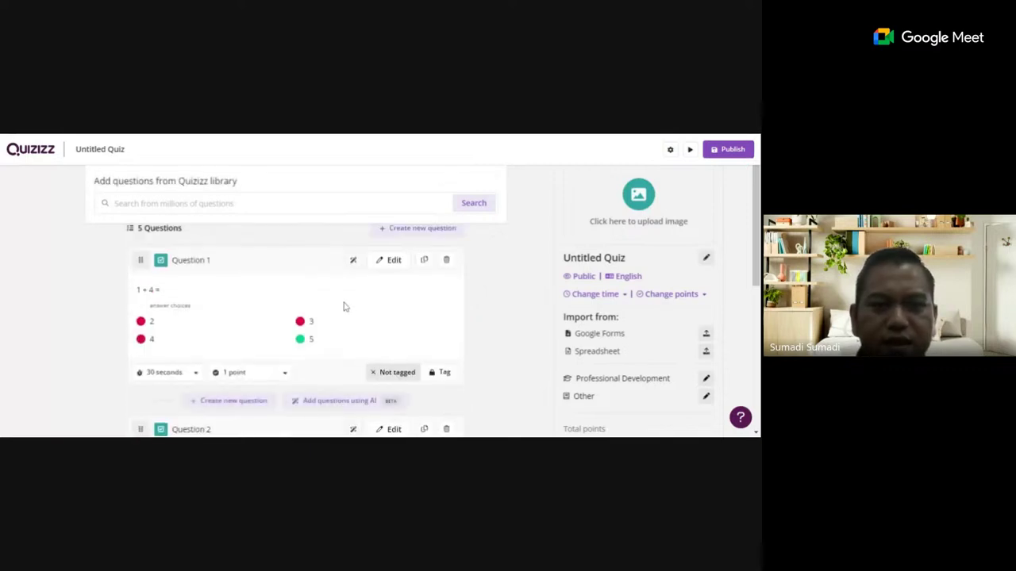
scroll(366, 300, "up", 3)
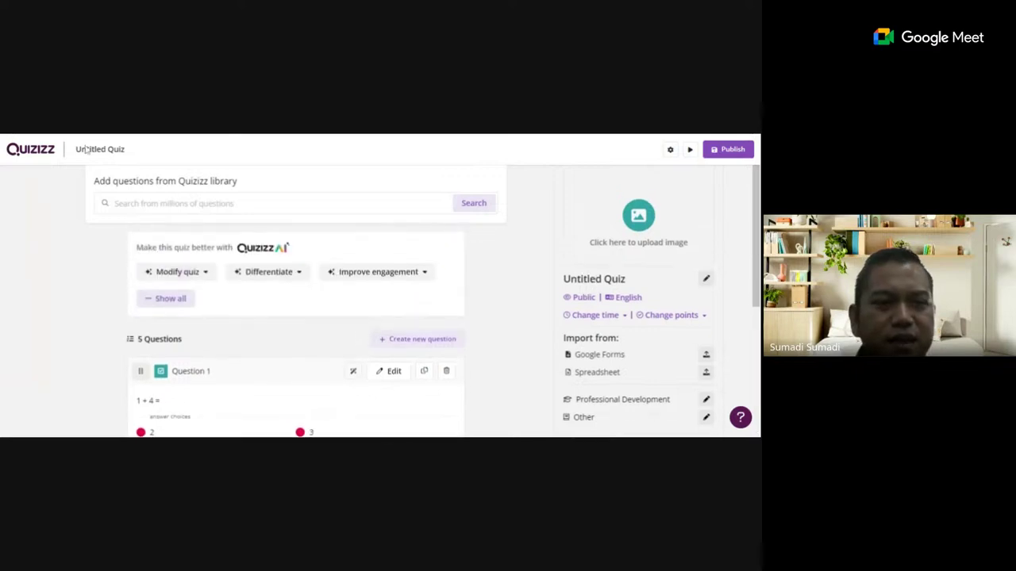
left_click(130, 151)
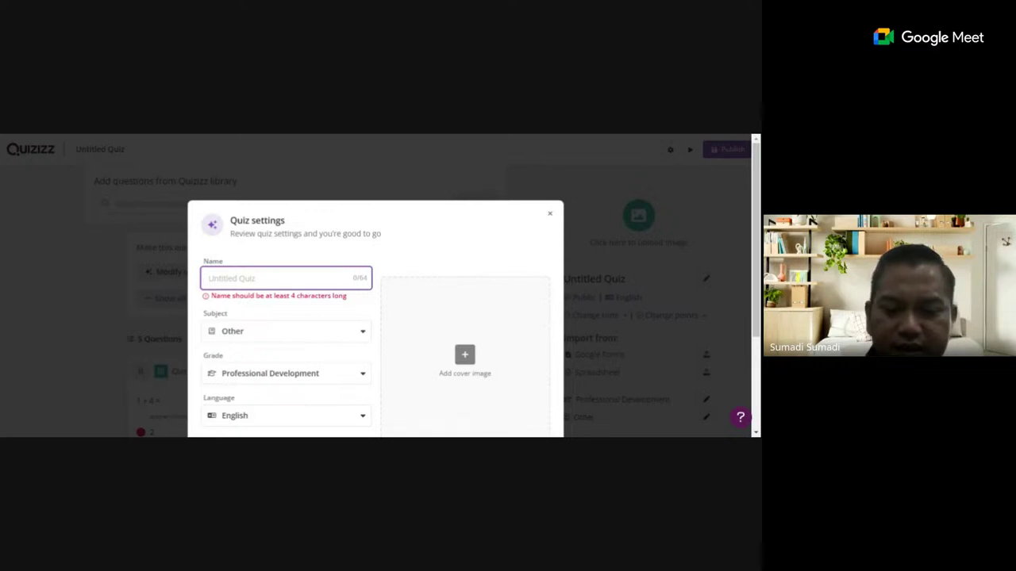
type("Cperasi Bilangan")
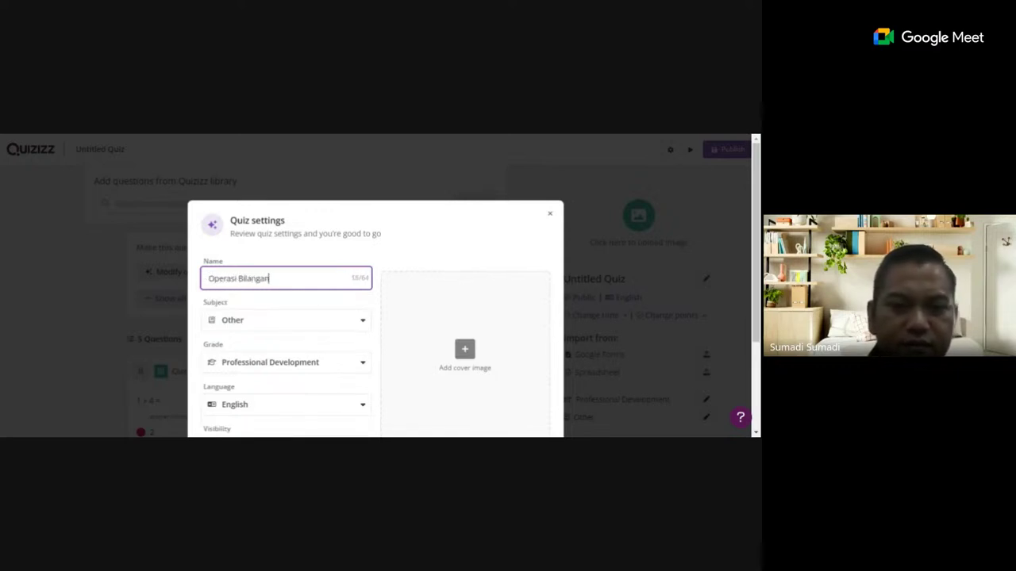
- Set the quiz subject to Mathematics and the grade to 3rd
left_click(327, 326)
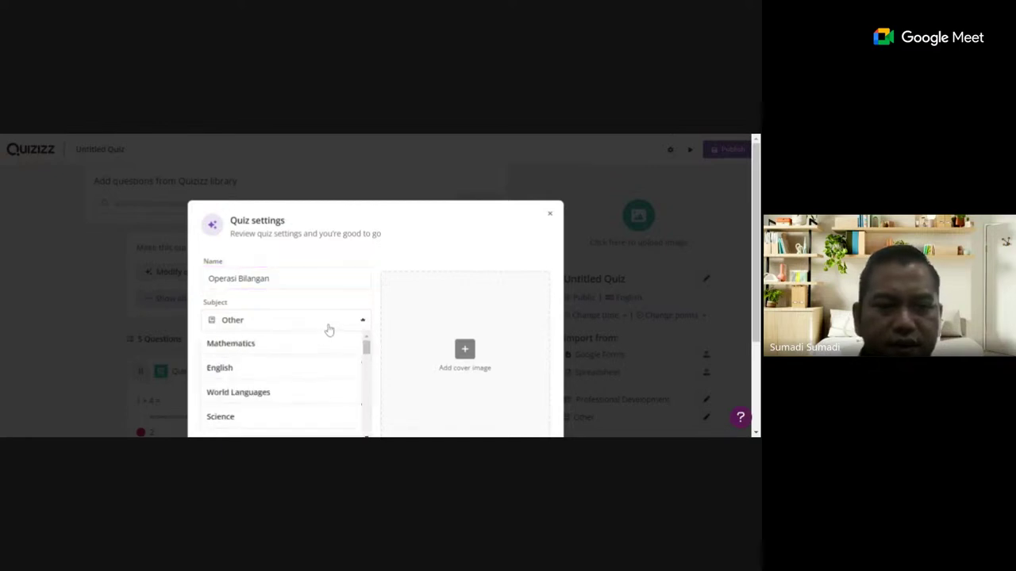
left_click(292, 353)
scroll(301, 350, "down", 2)
left_click(365, 254)
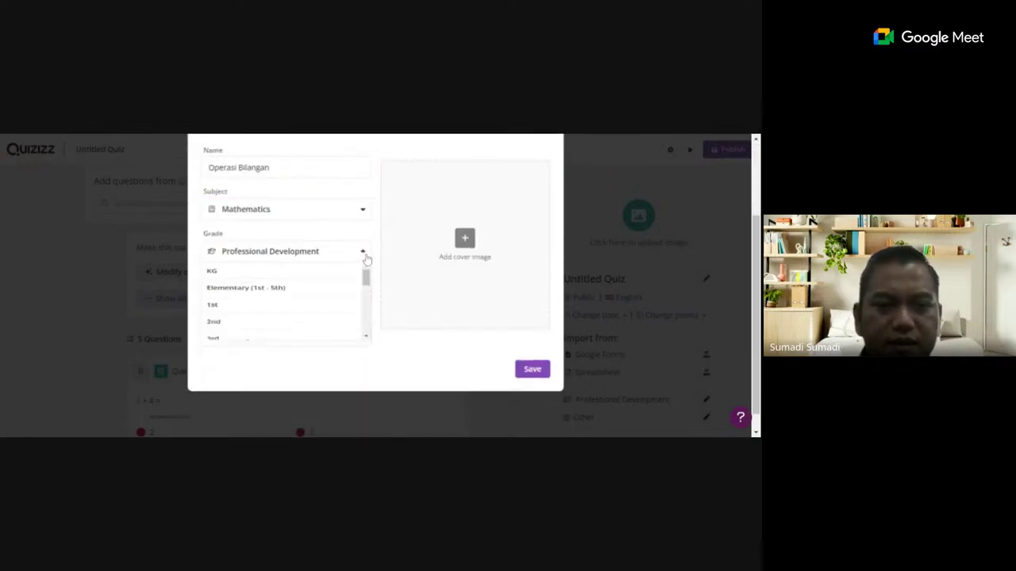
scroll(306, 325, "down", 3)
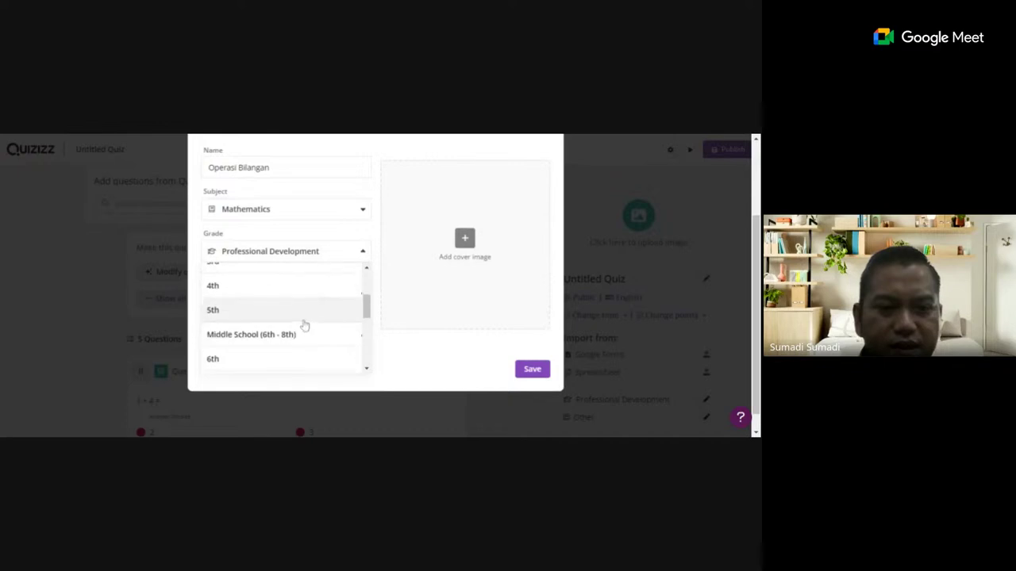
scroll(286, 317, "up", 2)
left_click(271, 320)
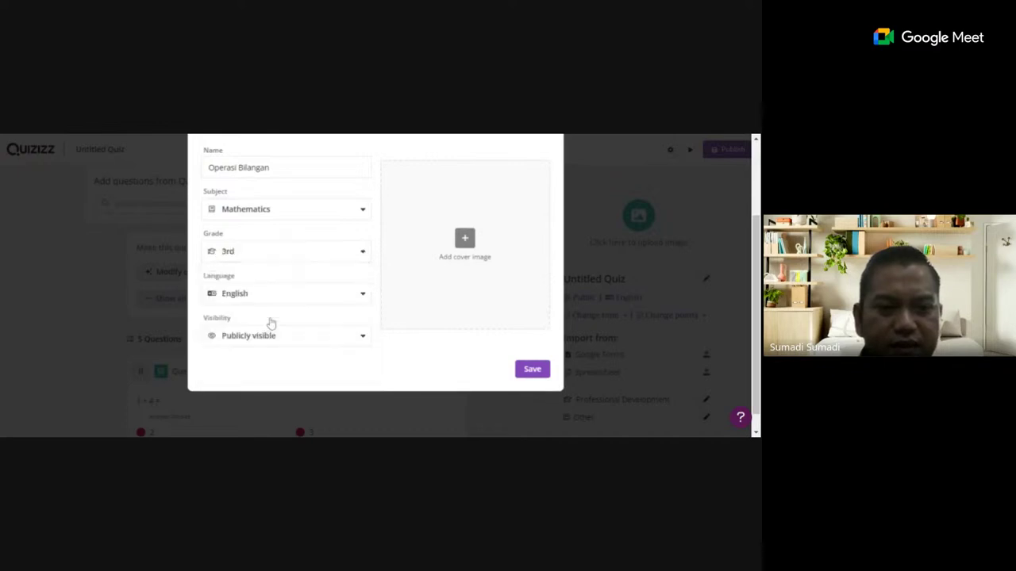
- Select Publicly visible as the quiz visibility and look through the other visibility options
scroll(294, 304, "down", 1)
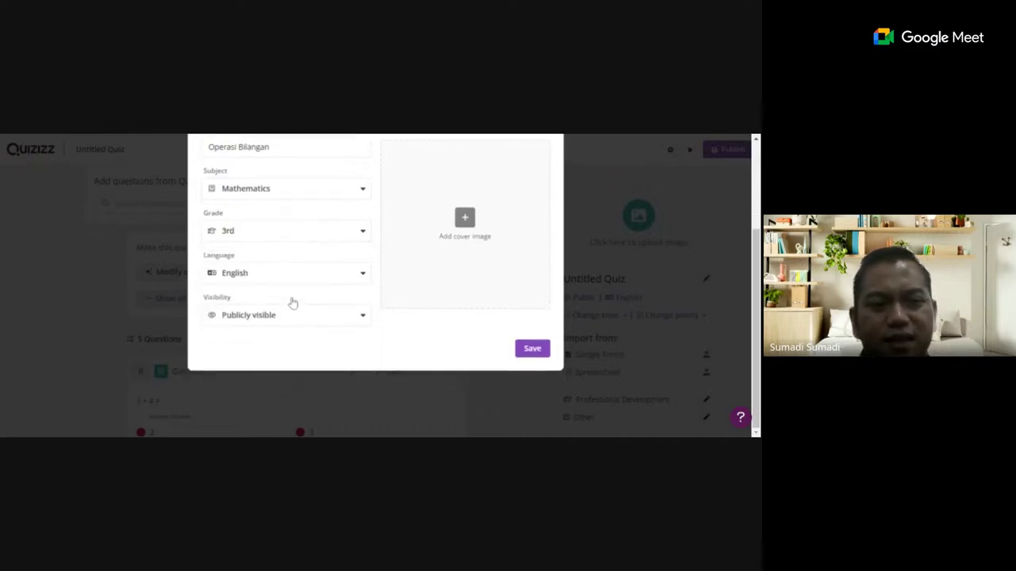
left_click(361, 318)
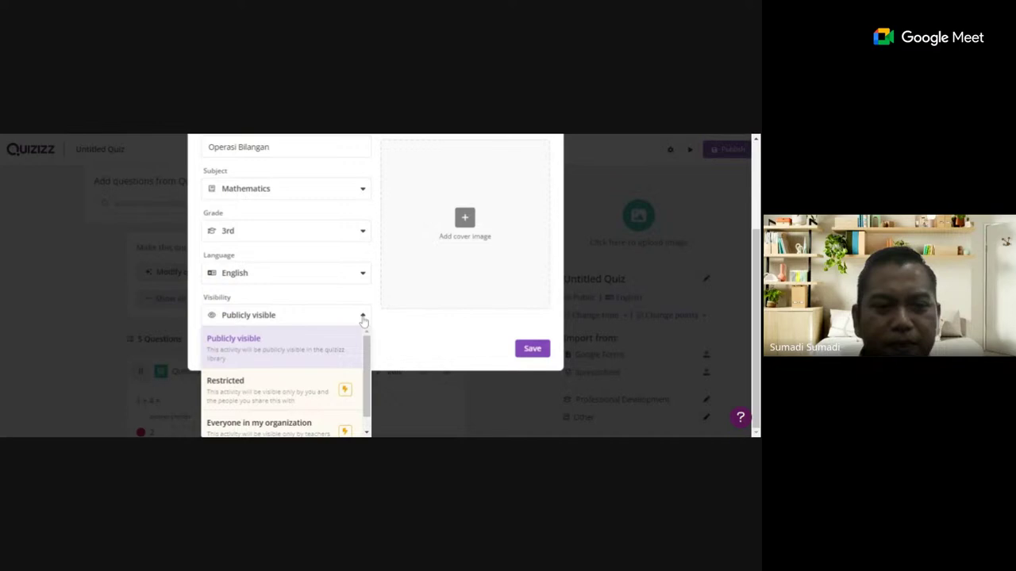
left_click(288, 342)
left_click(365, 321)
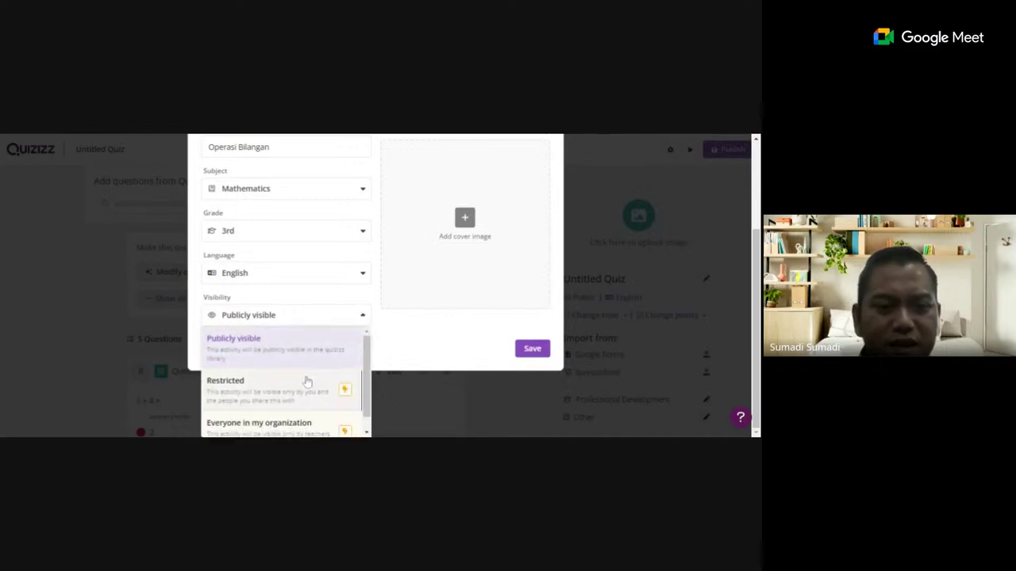
scroll(282, 397, "down", 1)
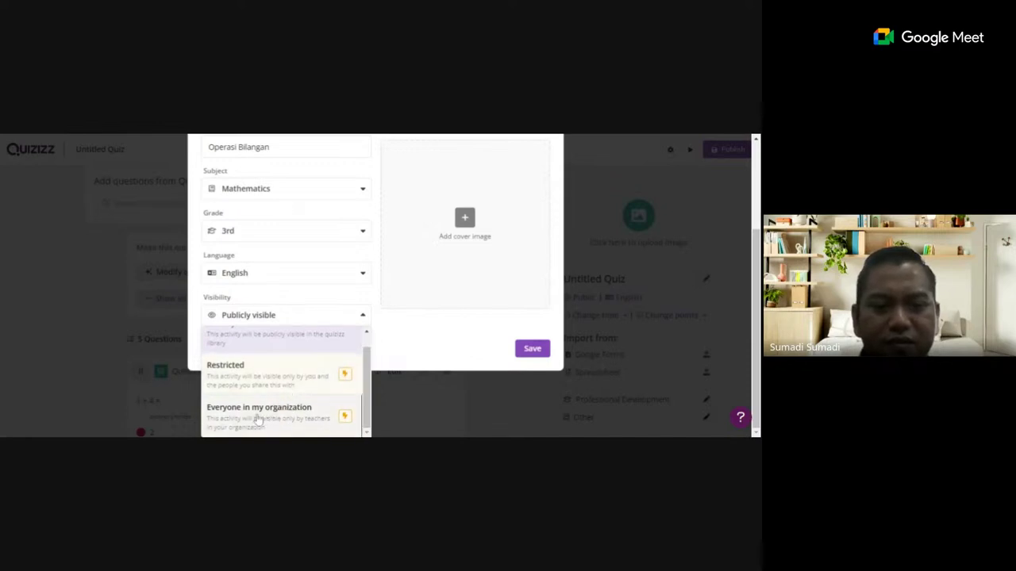
left_click(349, 317)
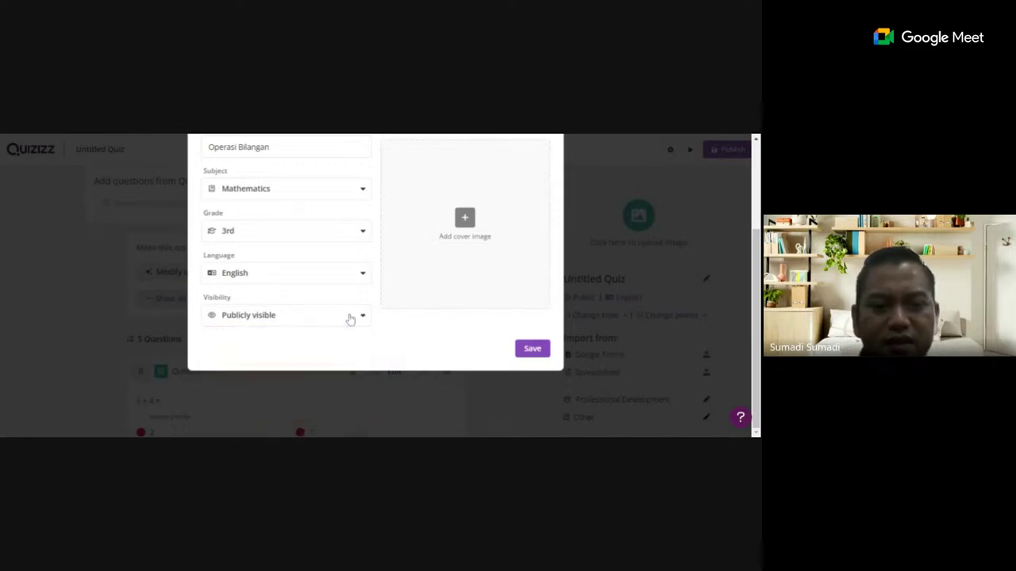
- Check and save the quiz settings, then publish the quiz
scroll(358, 312, "up", 3)
scroll(357, 327, "down", 3)
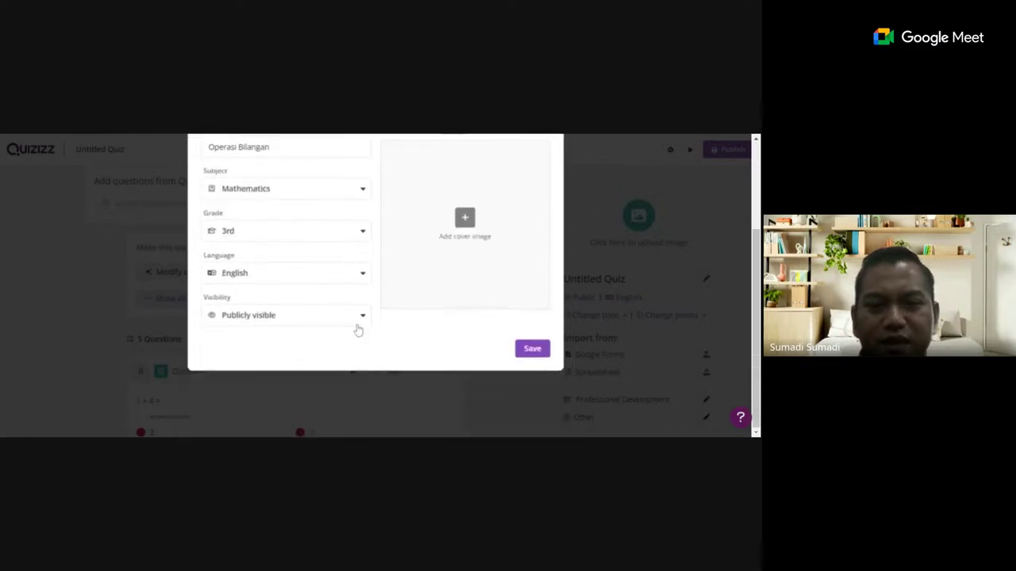
scroll(345, 326, "up", 3)
scroll(379, 338, "down", 2)
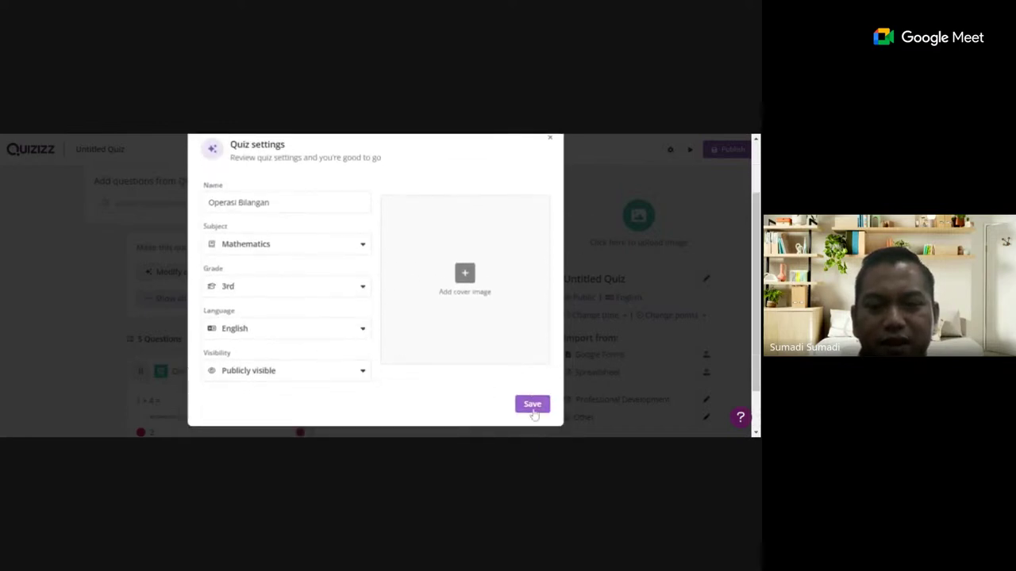
left_click(532, 406)
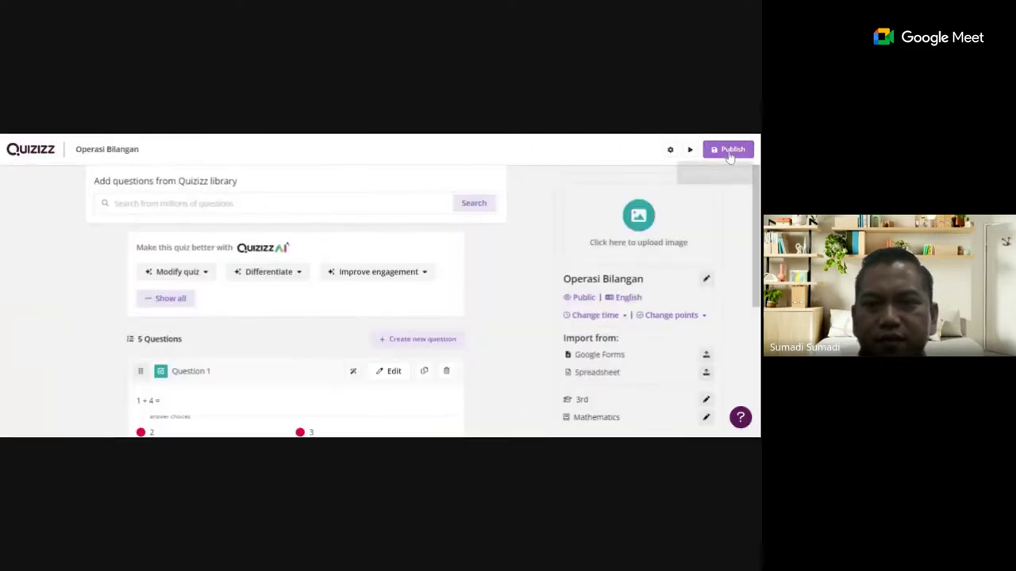
left_click(732, 151)
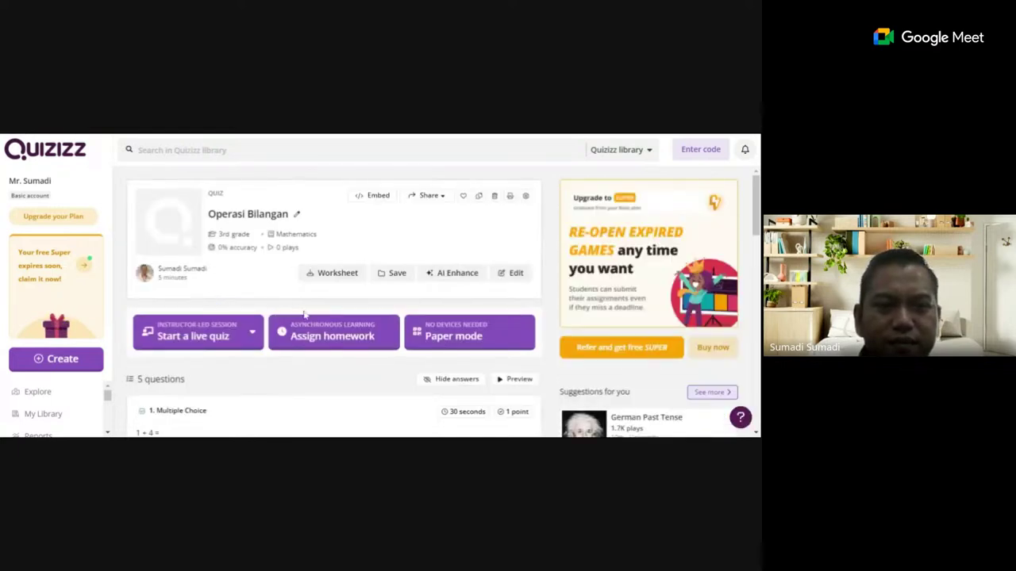
- Look over the published quiz's questions and the account type shown for the profile
scroll(230, 341, "down", 2)
scroll(222, 286, "down", 1)
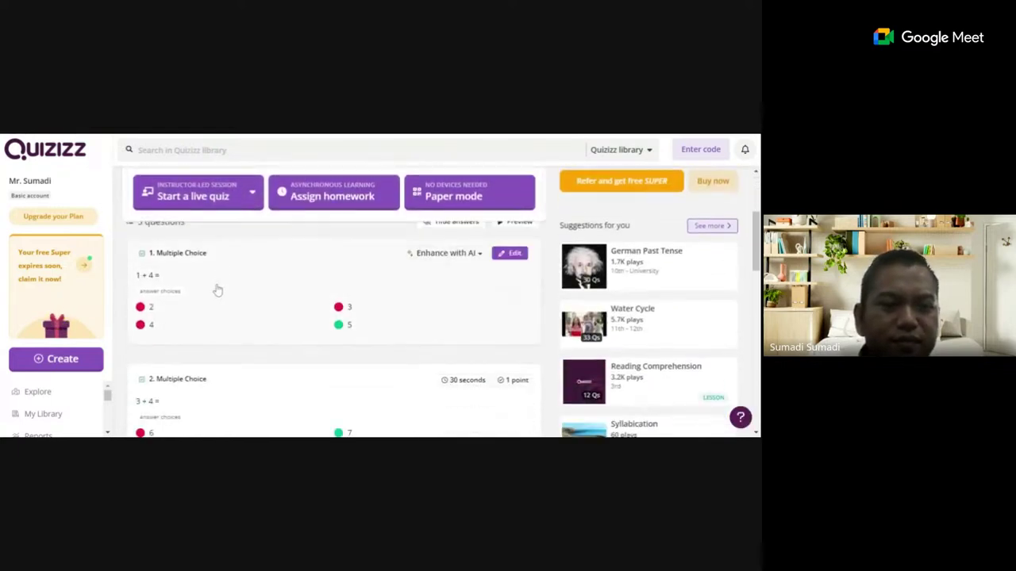
scroll(216, 286, "up", 1)
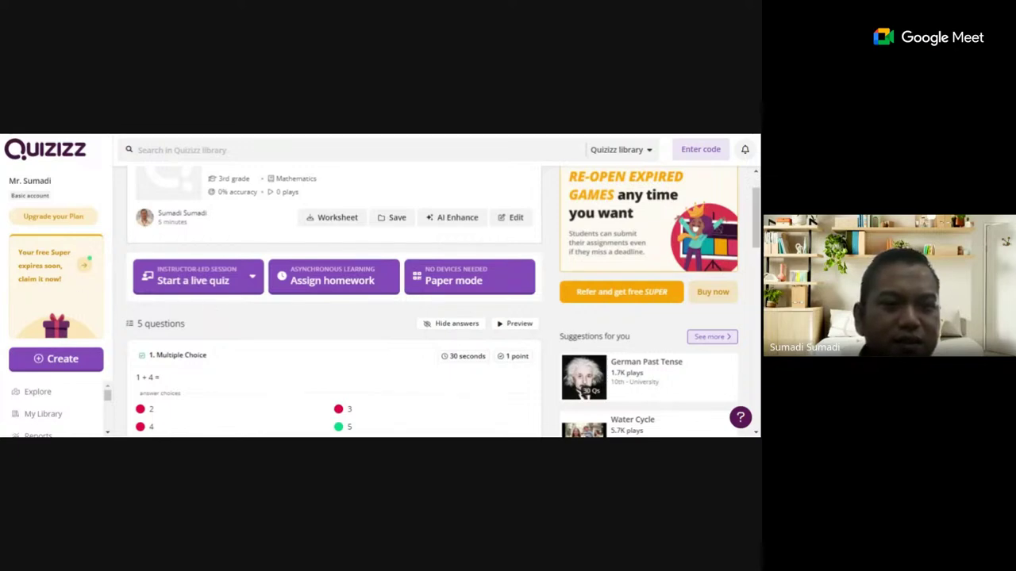
left_click_drag(10, 196, 53, 199)
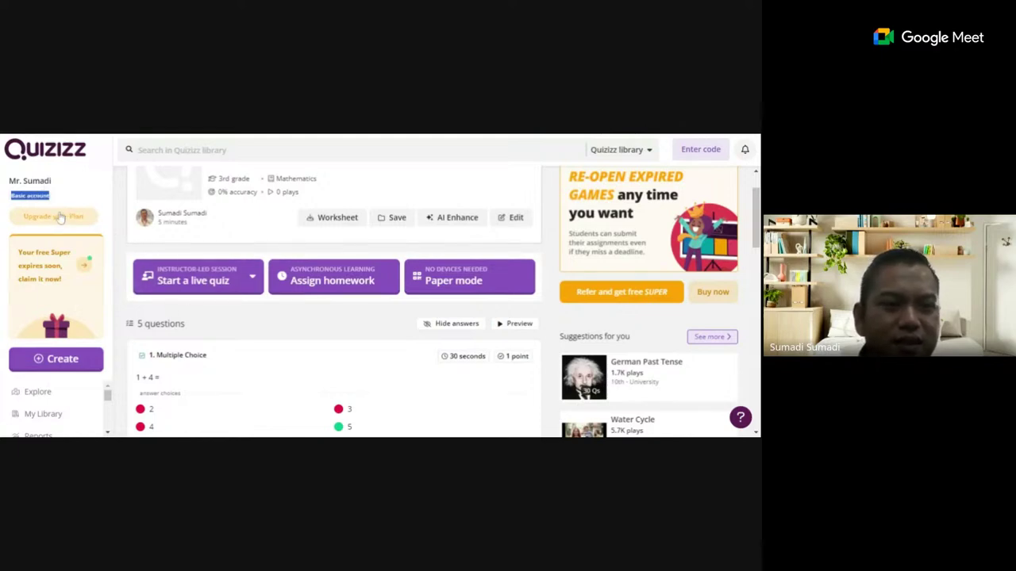
left_click(68, 202)
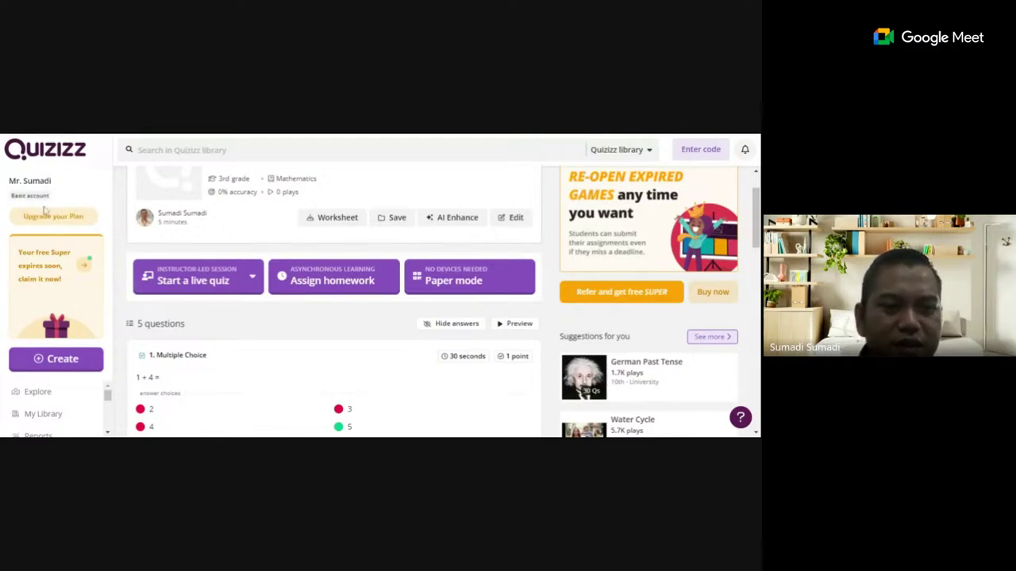
- Host the quiz as an instructor-led live session in Classic mode with the Classic Default option
left_click(190, 282)
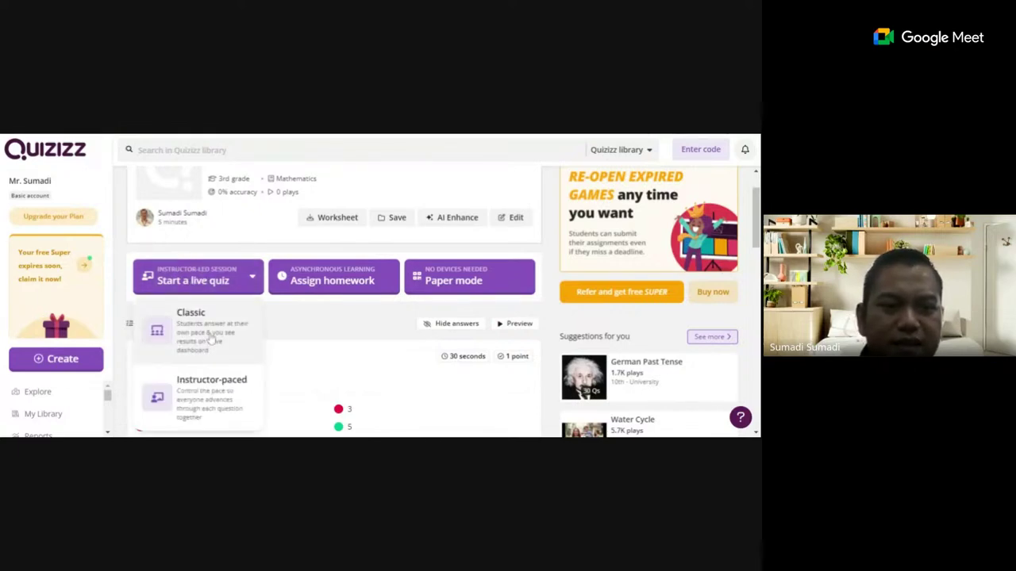
left_click(211, 338)
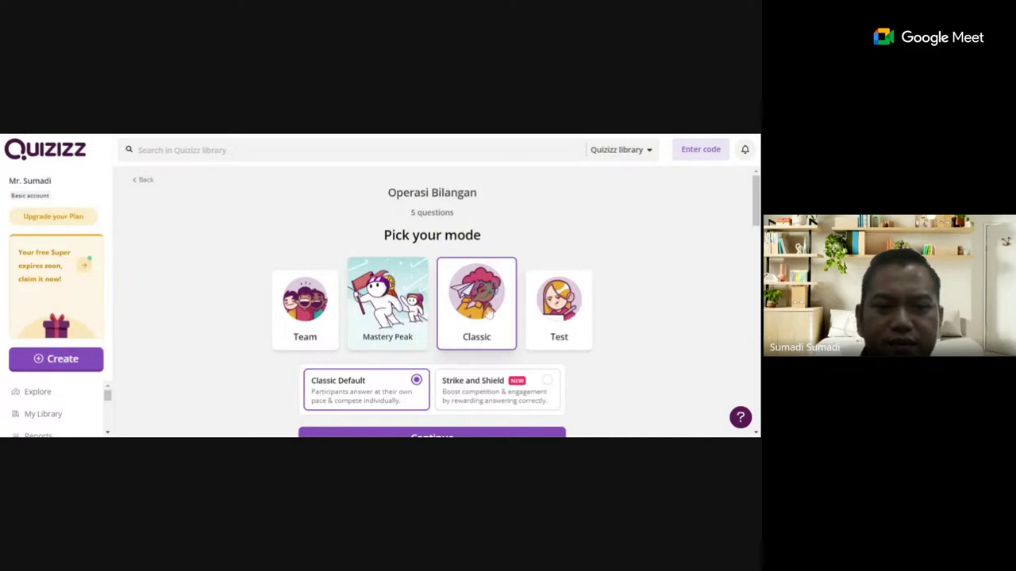
scroll(474, 312, "down", 3)
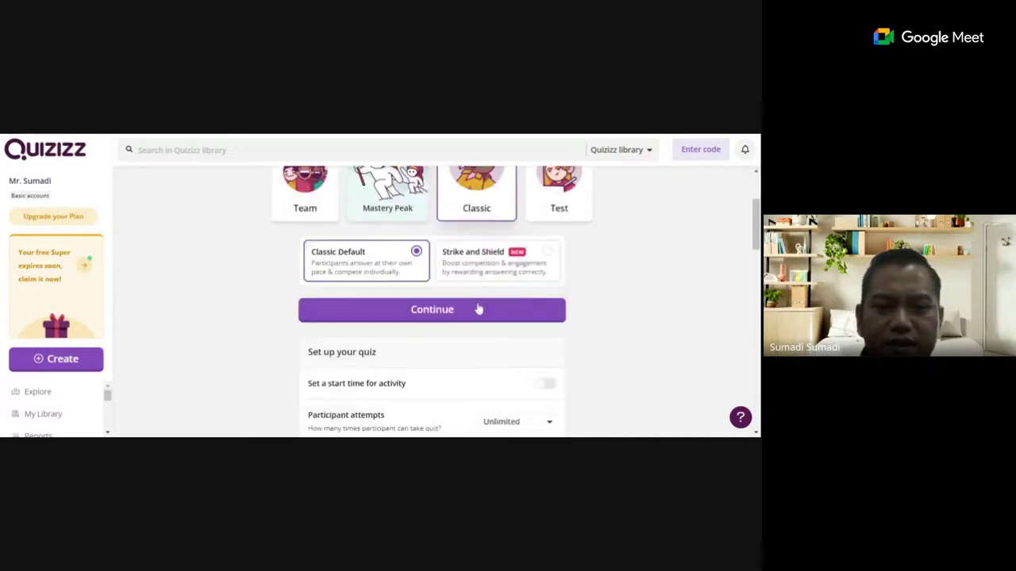
left_click(450, 226)
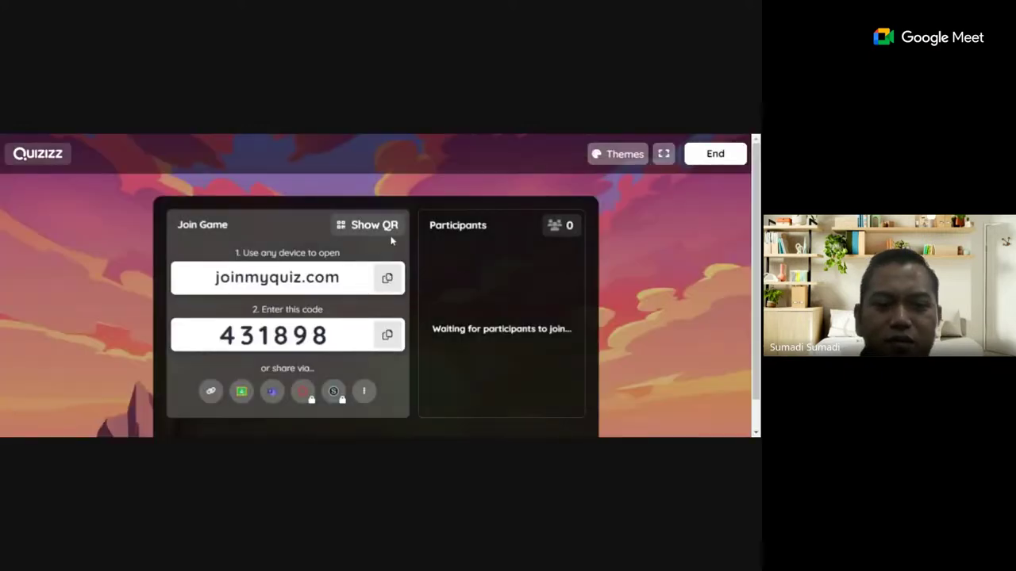
- Copy the live session's join link for sharing with participants, and close the link sharing dialog
scroll(341, 330, "down", 1)
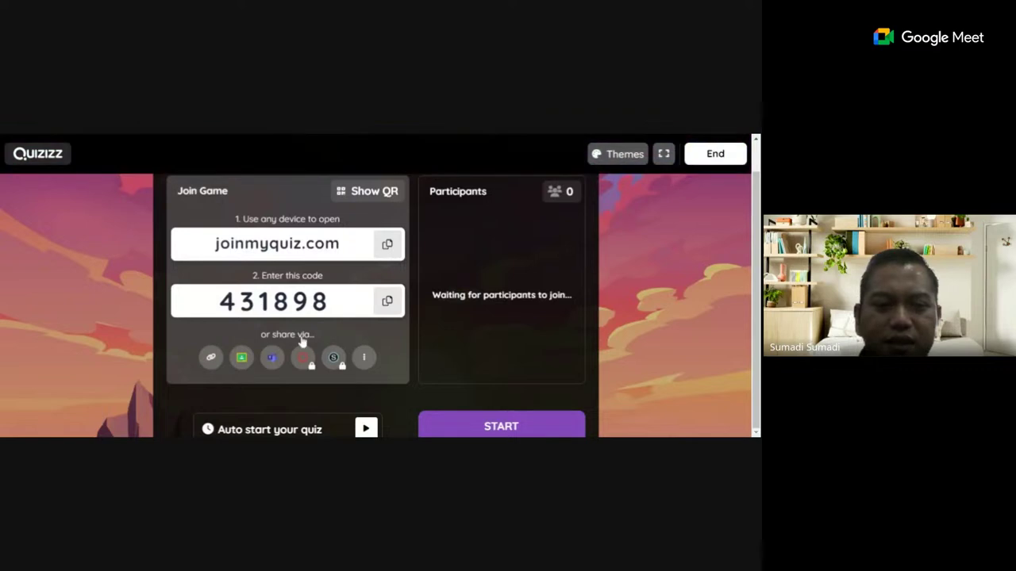
left_click(298, 338)
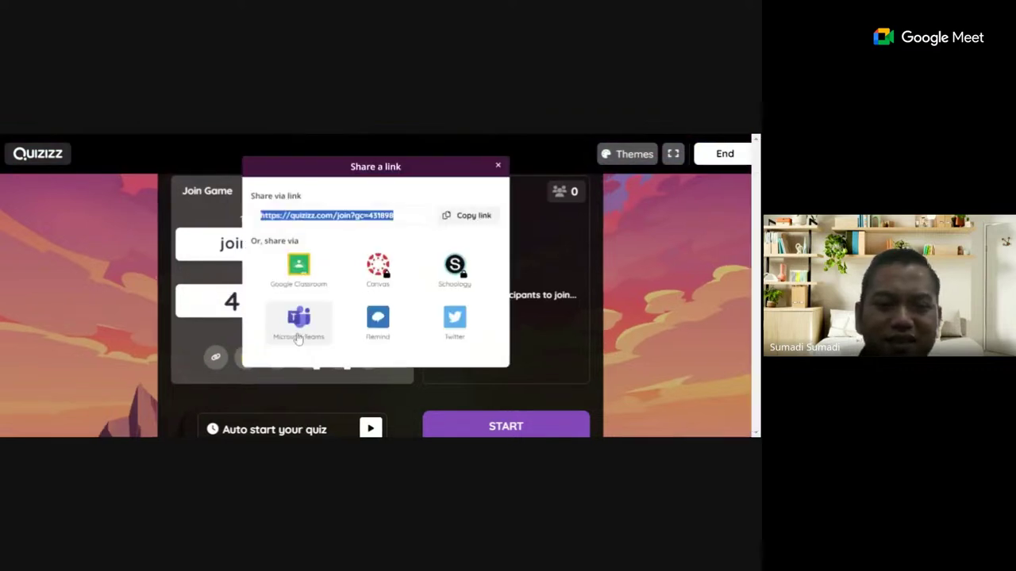
left_click(474, 214)
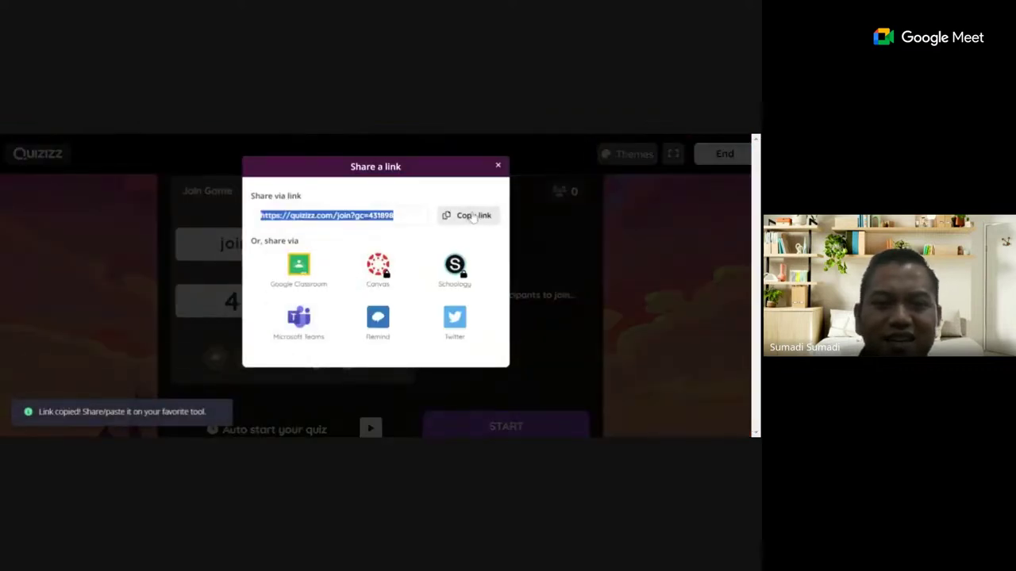
left_click(270, 137)
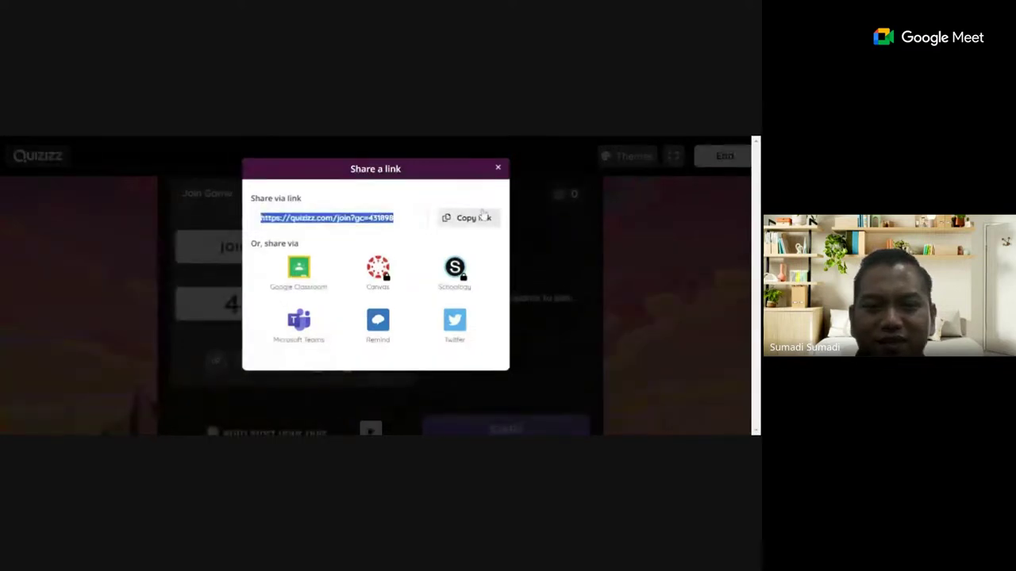
left_click(497, 166)
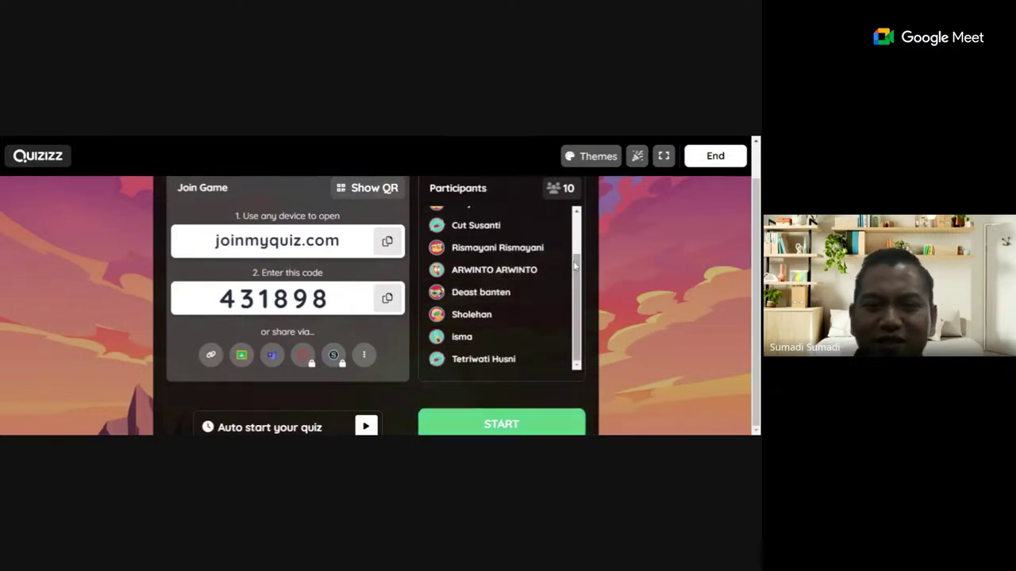
- Look through the list of participants joining the live session in the waiting lobby
scroll(560, 318, "up", 1)
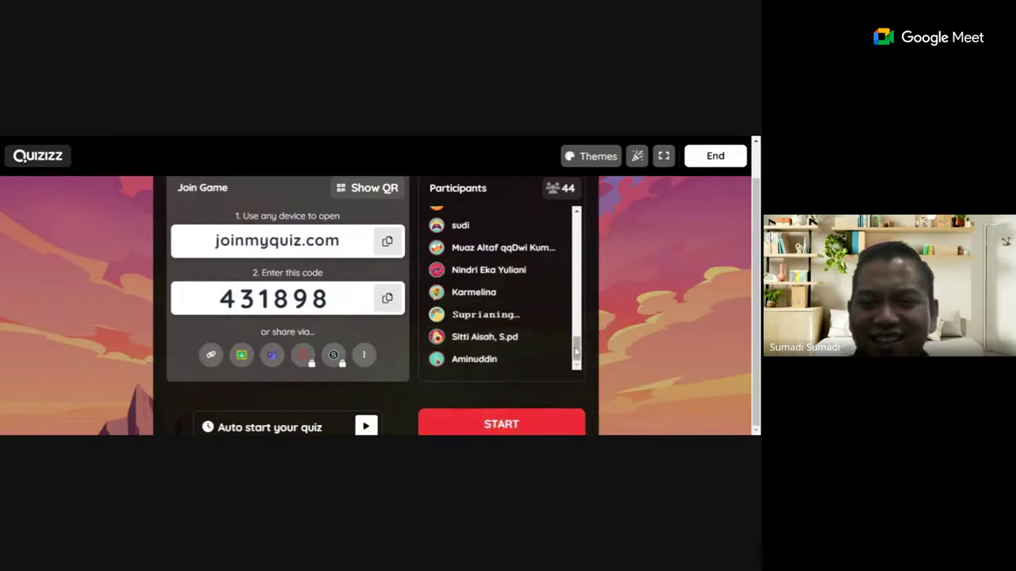
scroll(581, 342, "up", 1)
mouse_move(580, 341)
left_mouse_down()
mouse_move(578, 222)
mouse_move(577, 325)
left_mouse_up()
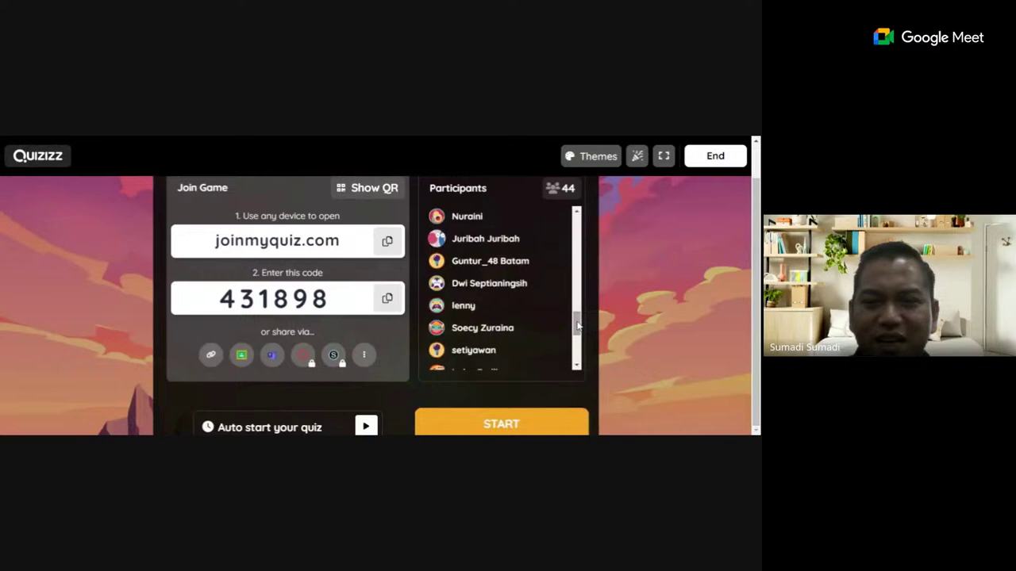
- Look through the available session themes, including the Super themes, and leave the theme selection without choosing another
left_click(594, 159)
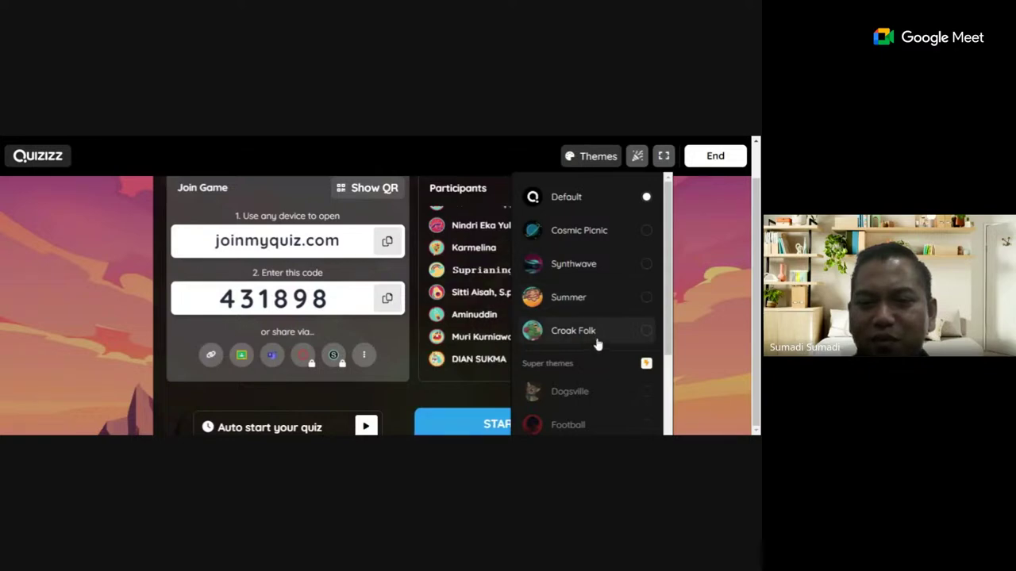
scroll(597, 343, "down", 3)
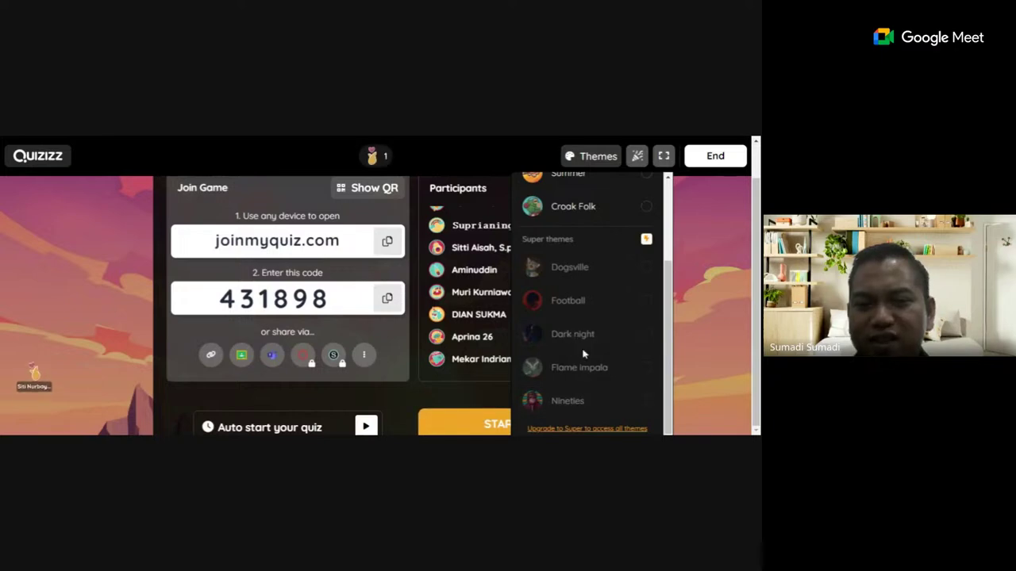
scroll(583, 352, "up", 3)
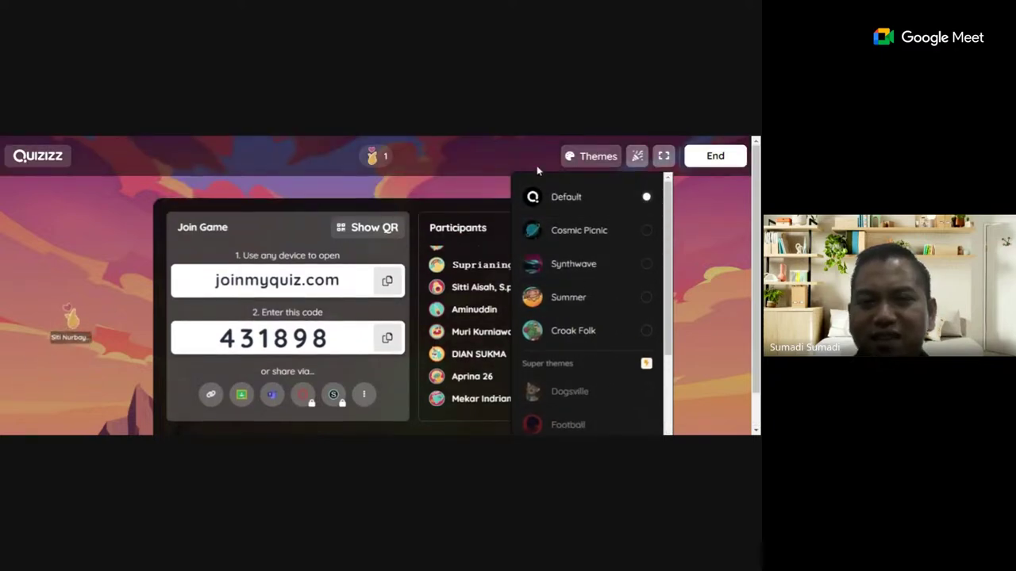
left_click(532, 164)
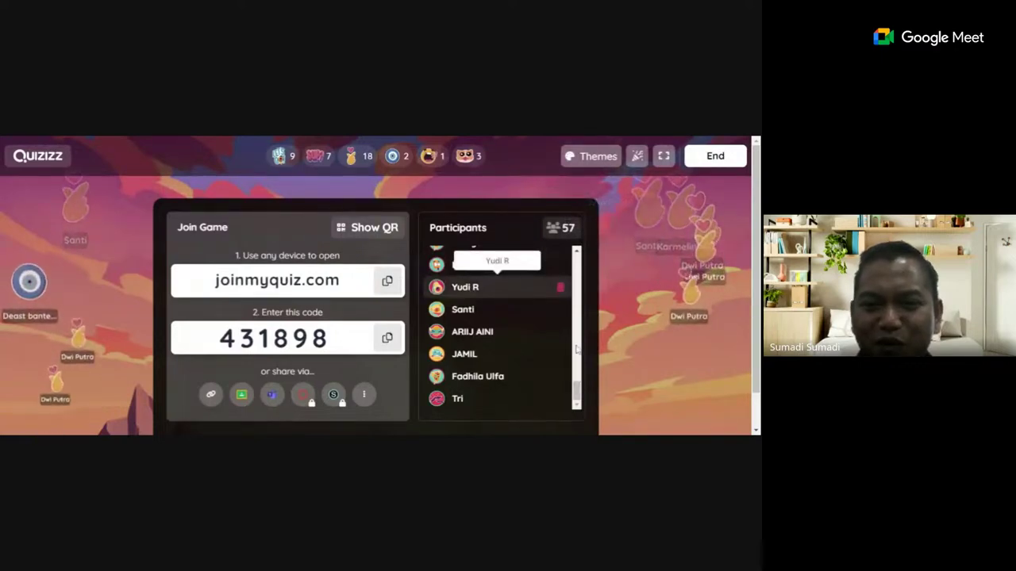
- Check the full list of joined participants and start the live quiz
scroll(559, 339, "up", 5)
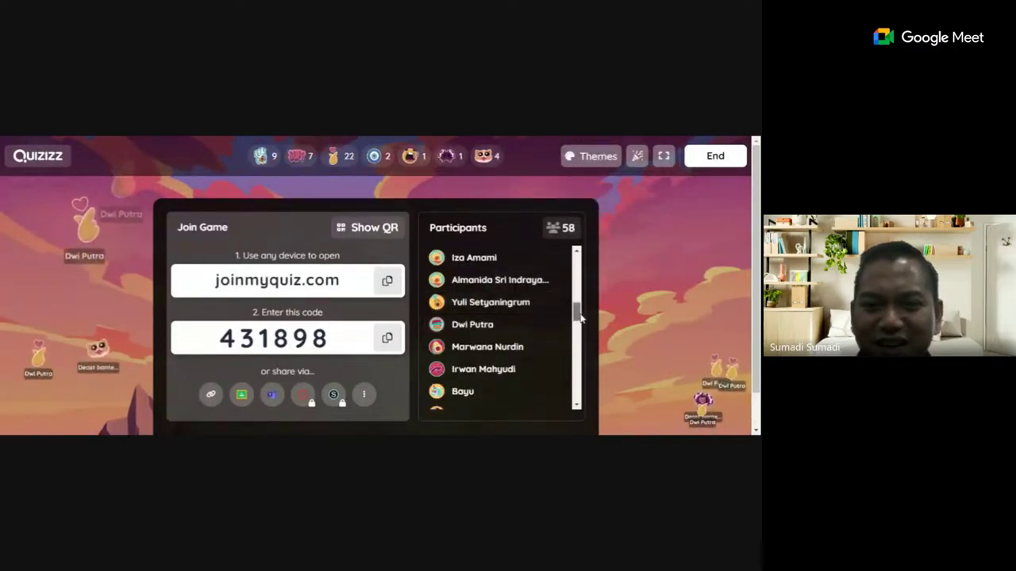
scroll(580, 313, "up", 2)
scroll(581, 311, "down", 8)
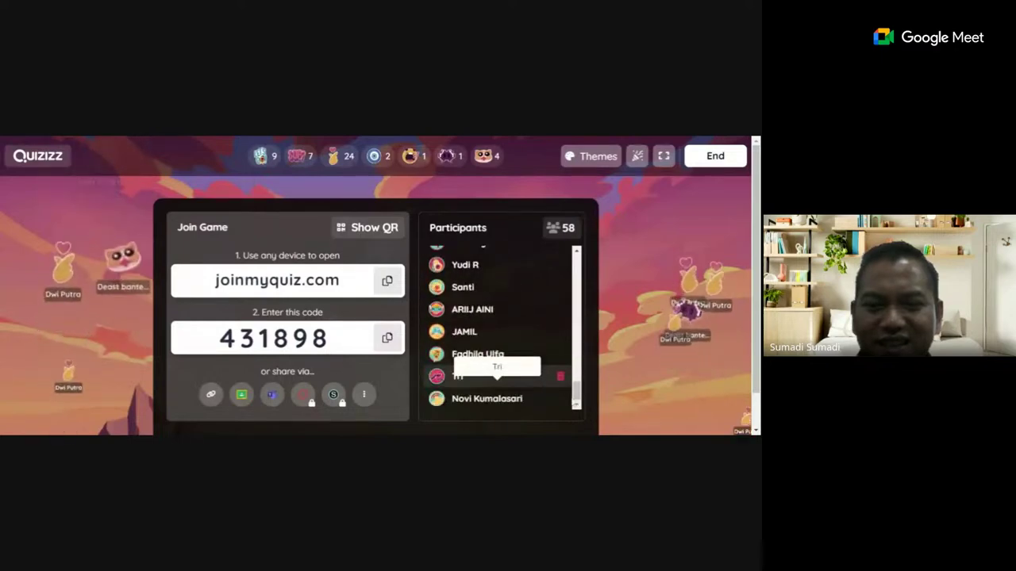
scroll(591, 403, "down", 1)
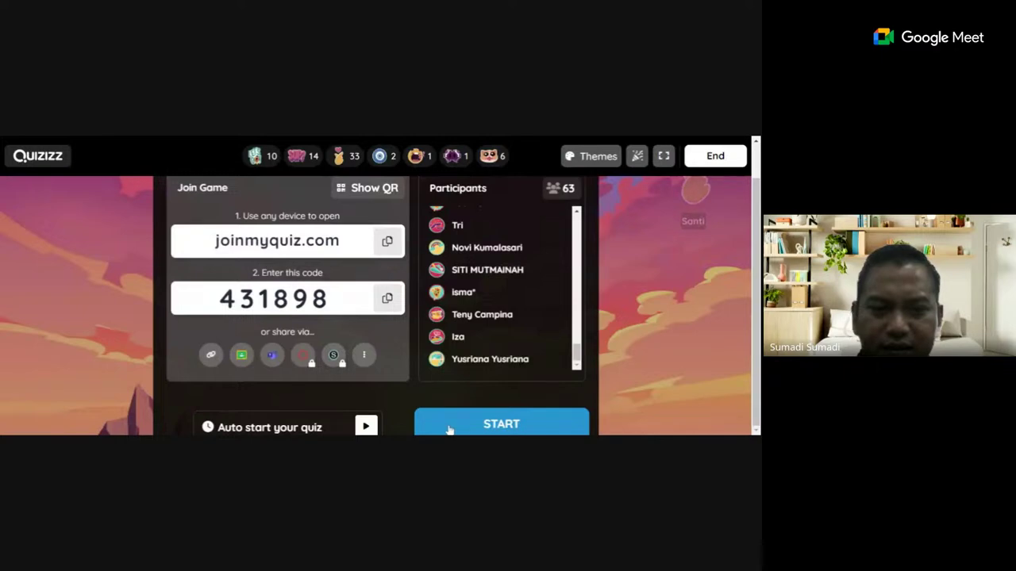
left_click(518, 421)
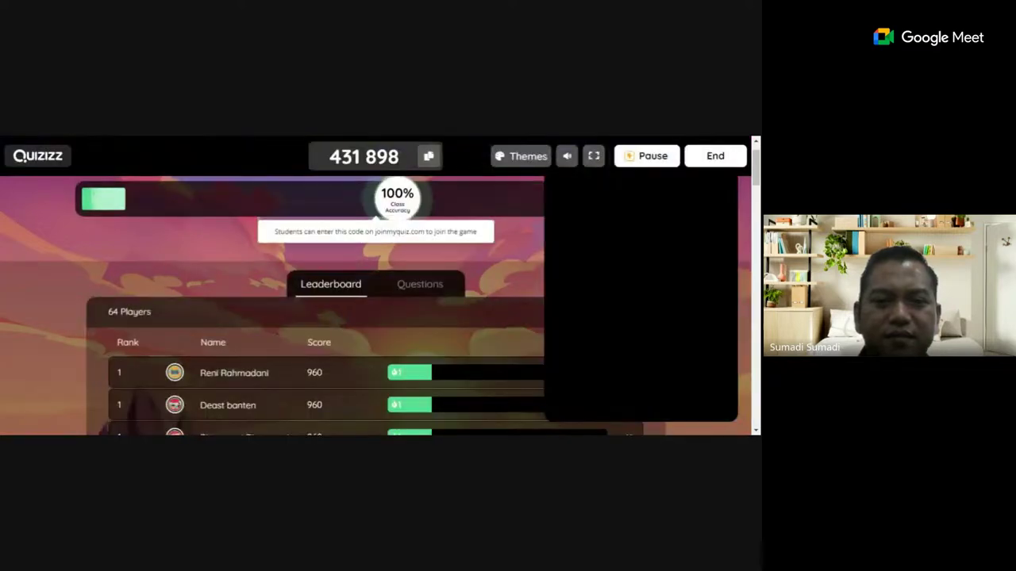
- Examine the live leaderboard from the highest to the lowest ranks, checking the players' scores, answer progress and class accuracy
scroll(376, 337, "down", 1)
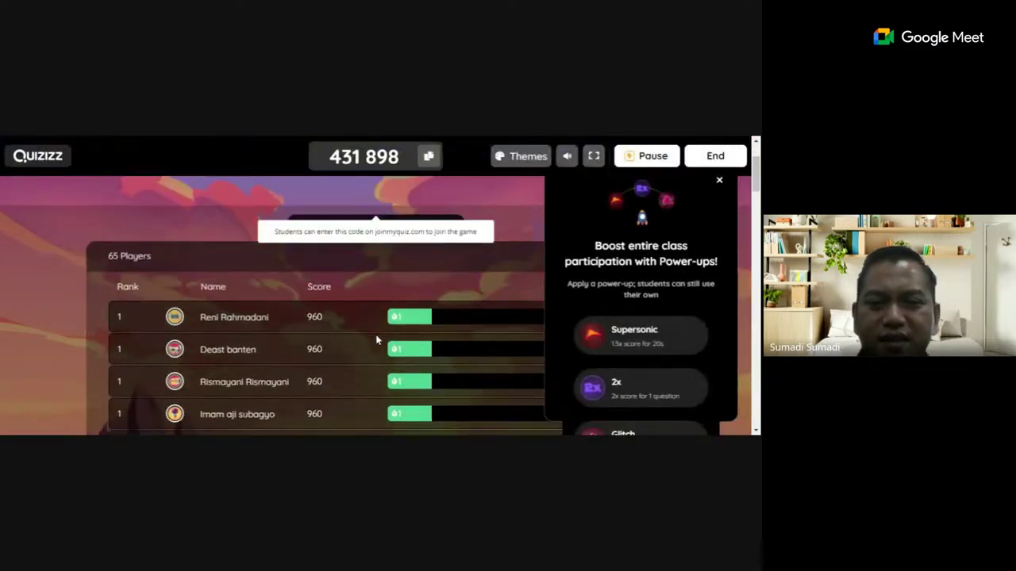
scroll(376, 335, "down", 2)
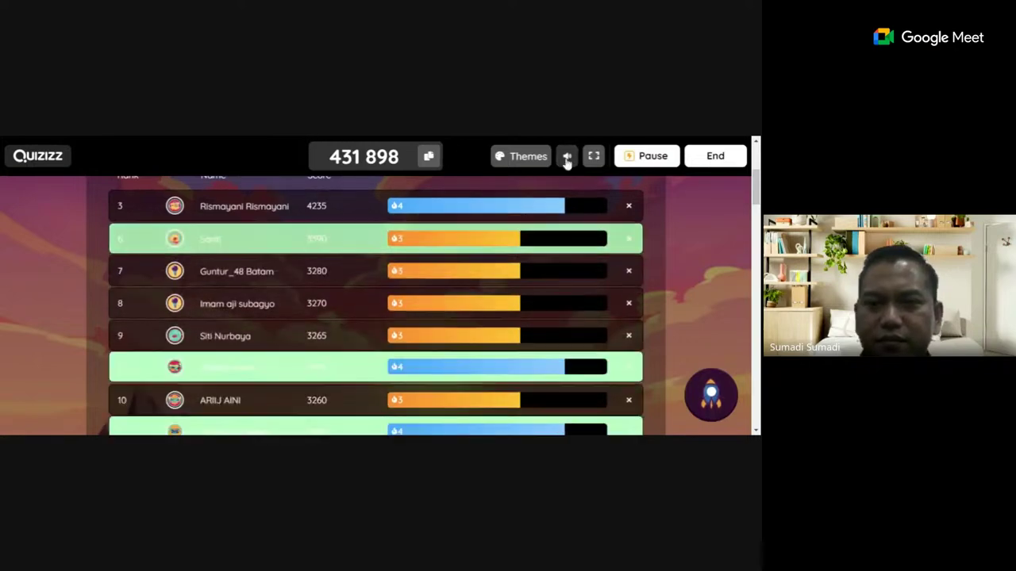
mouse_move(567, 158)
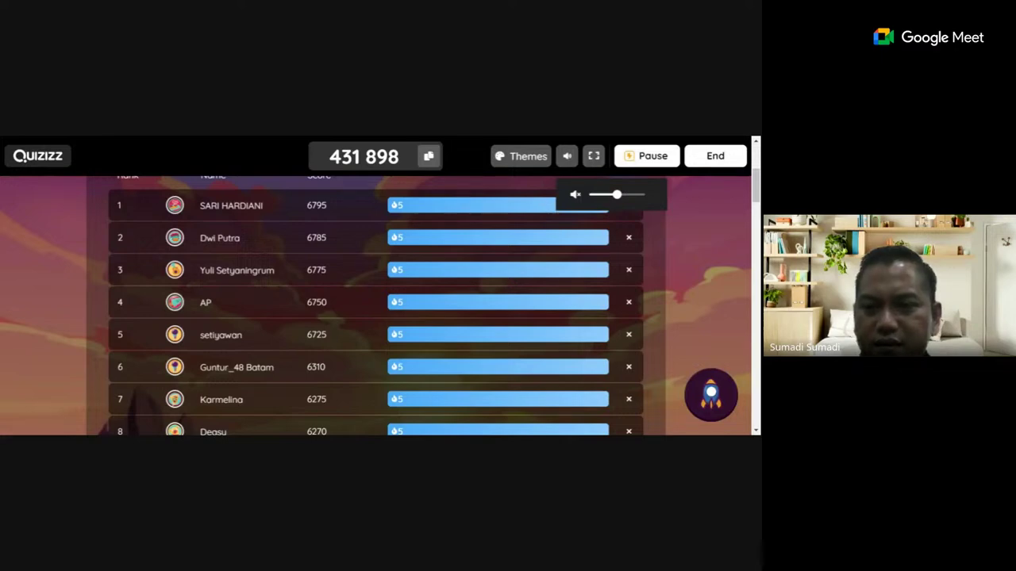
scroll(376, 301, "up", 5)
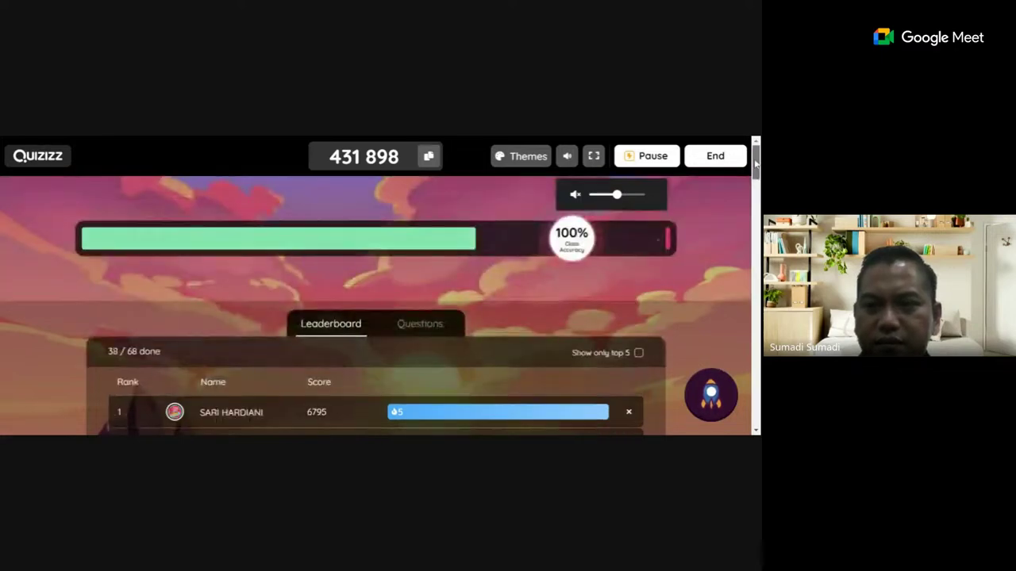
scroll(376, 301, "down", 1)
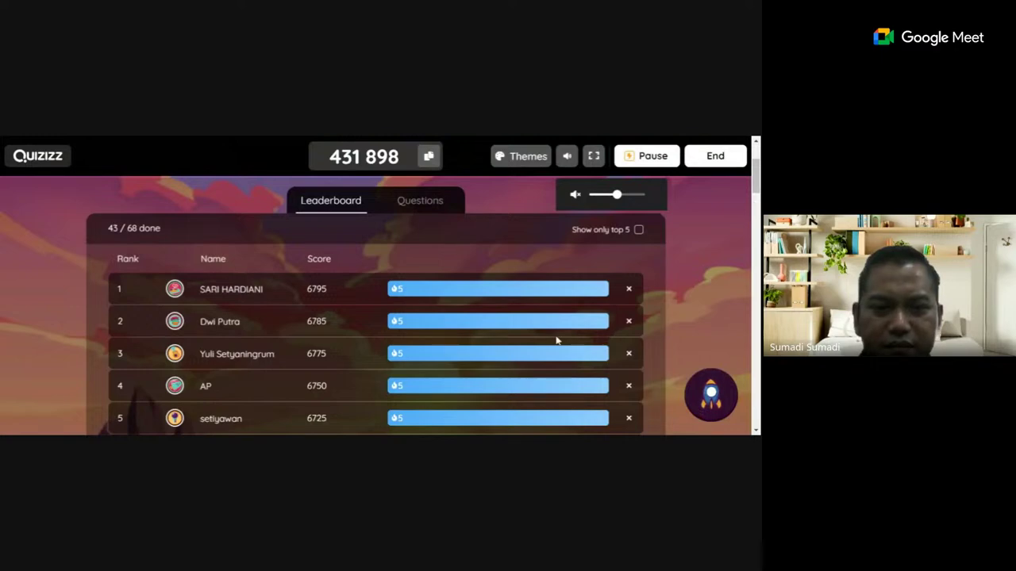
scroll(515, 376, "down", 15)
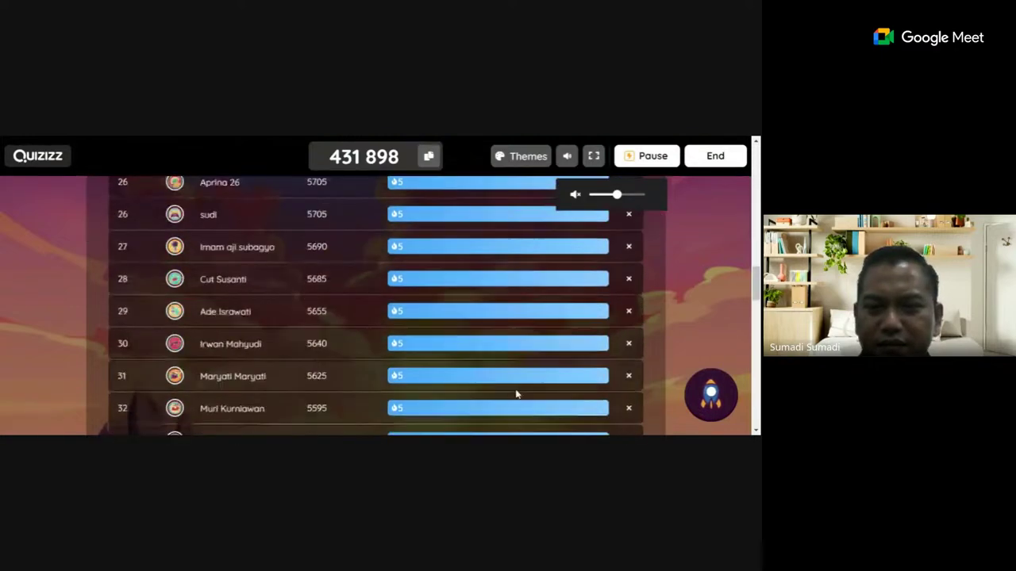
scroll(516, 399, "down", 2)
scroll(516, 399, "up", 2)
scroll(515, 400, "down", 1)
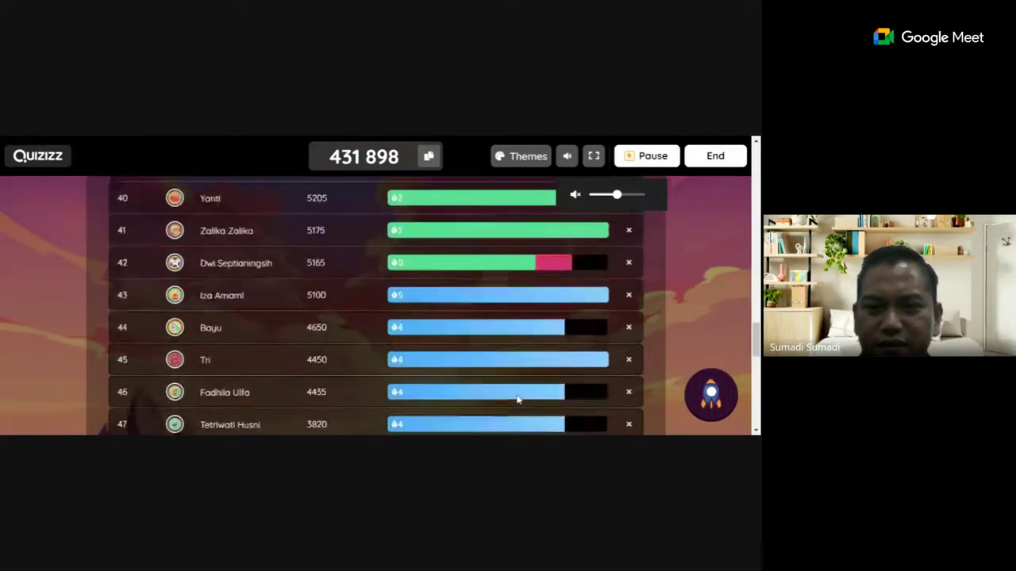
scroll(517, 400, "up", 1)
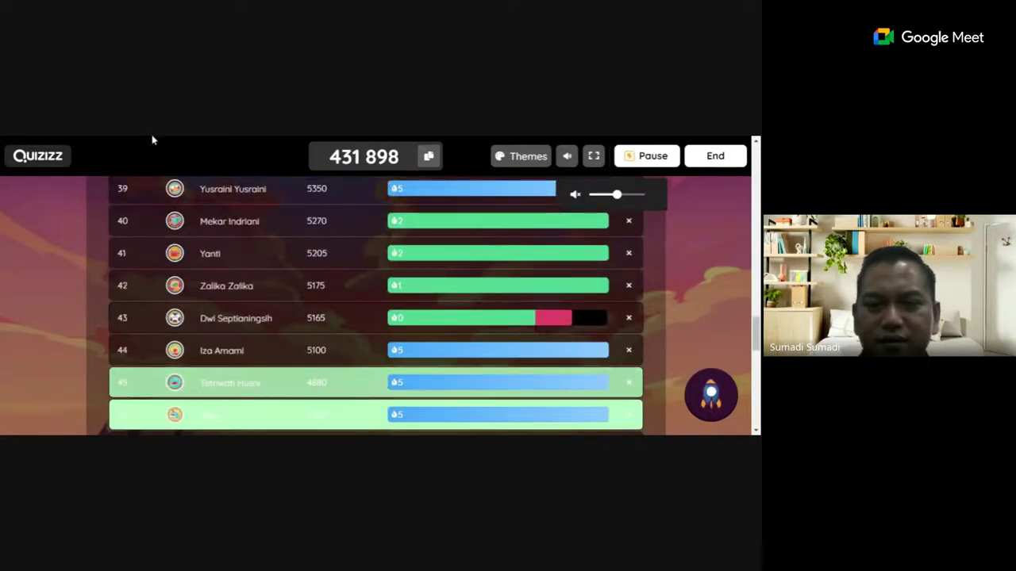
scroll(286, 345, "down", 10)
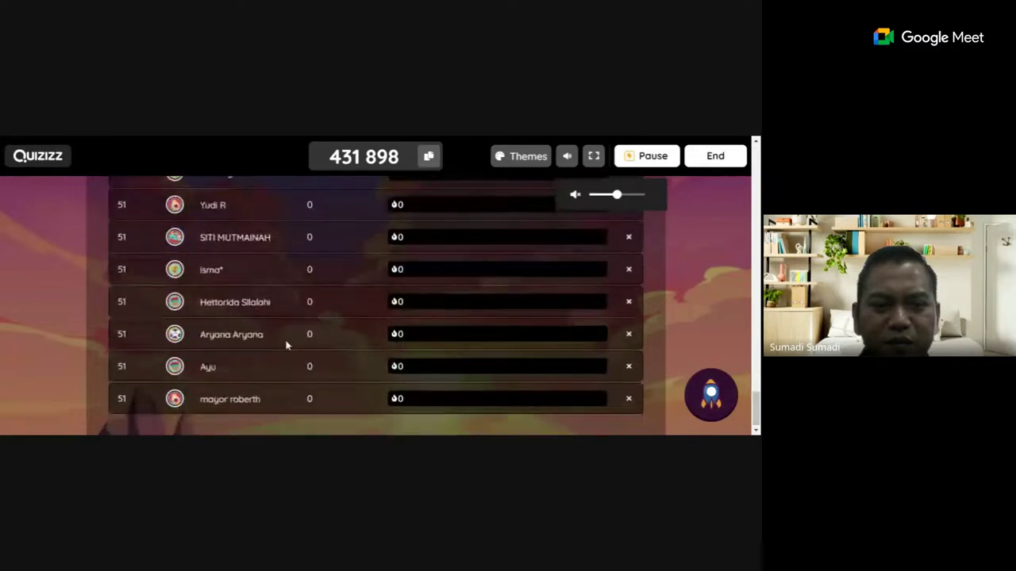
scroll(286, 345, "up", 5)
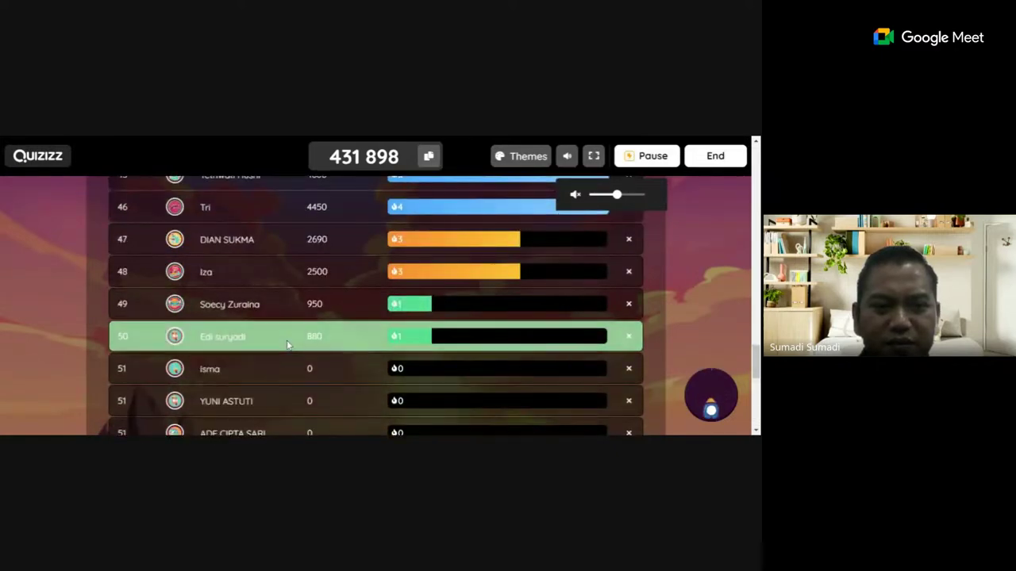
scroll(287, 344, "down", 2)
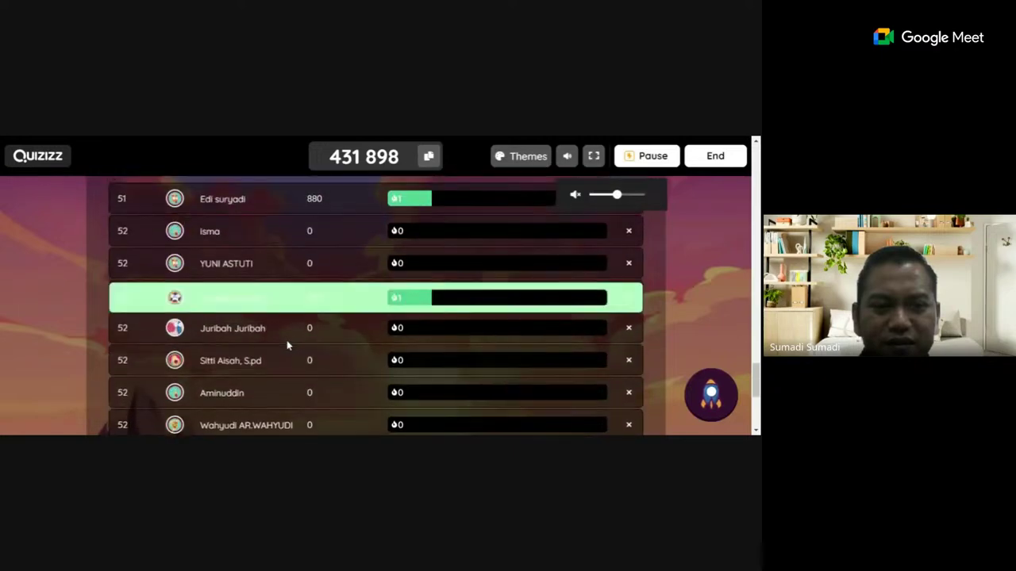
scroll(286, 344, "down", 3)
scroll(287, 345, "down", 2)
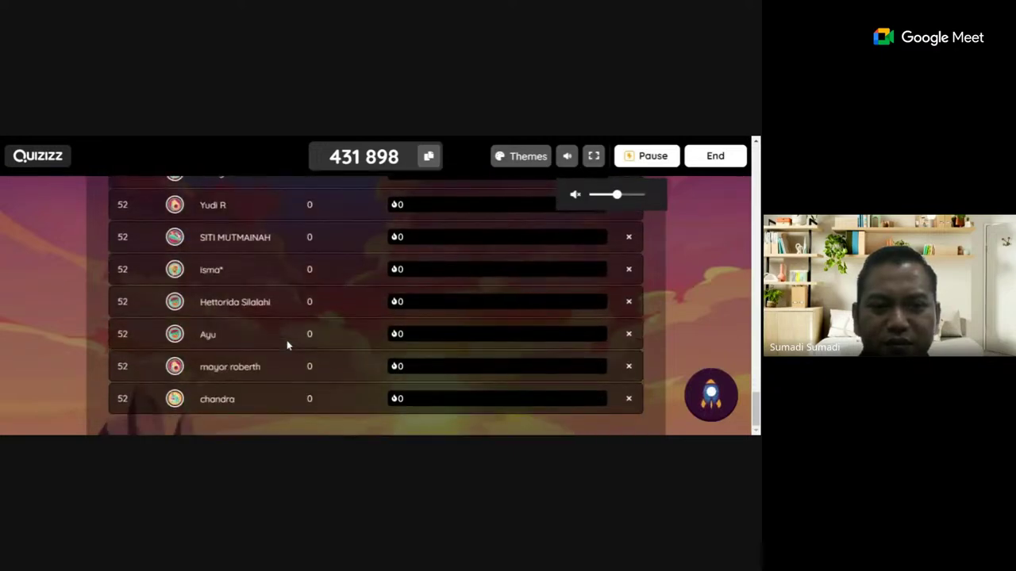
scroll(287, 345, "up", 10)
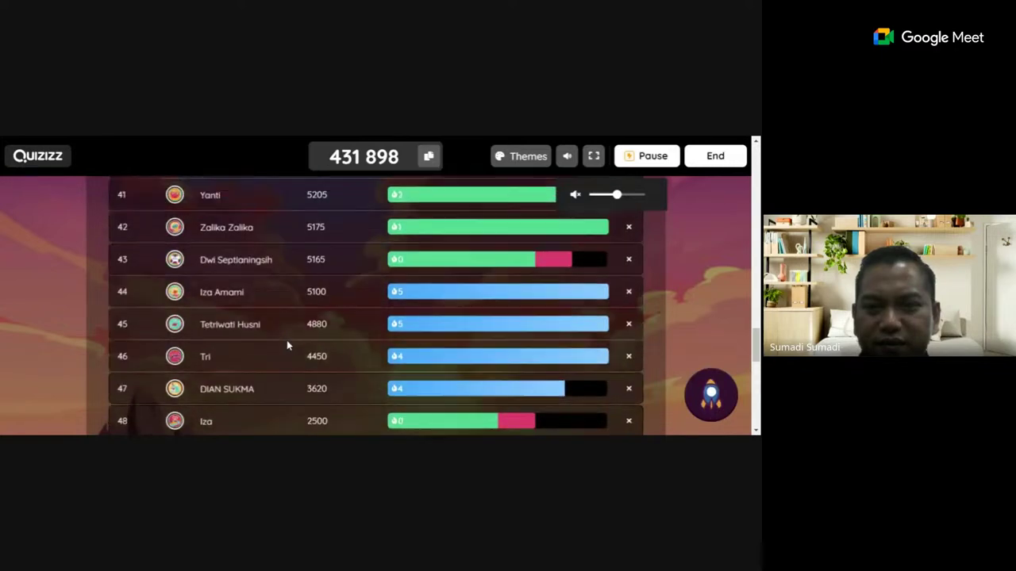
scroll(287, 340, "up", 1)
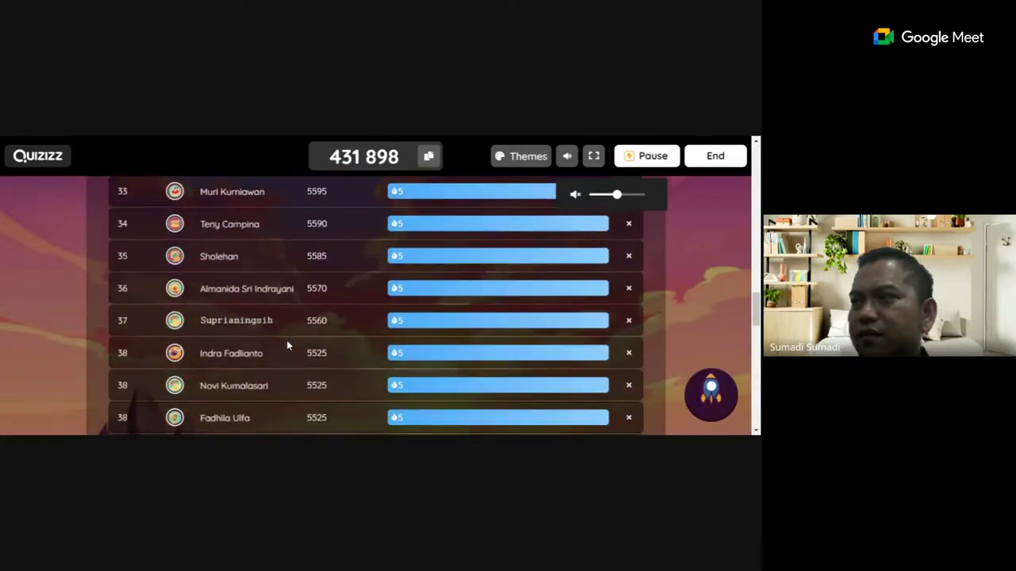
scroll(286, 345, "up", 1)
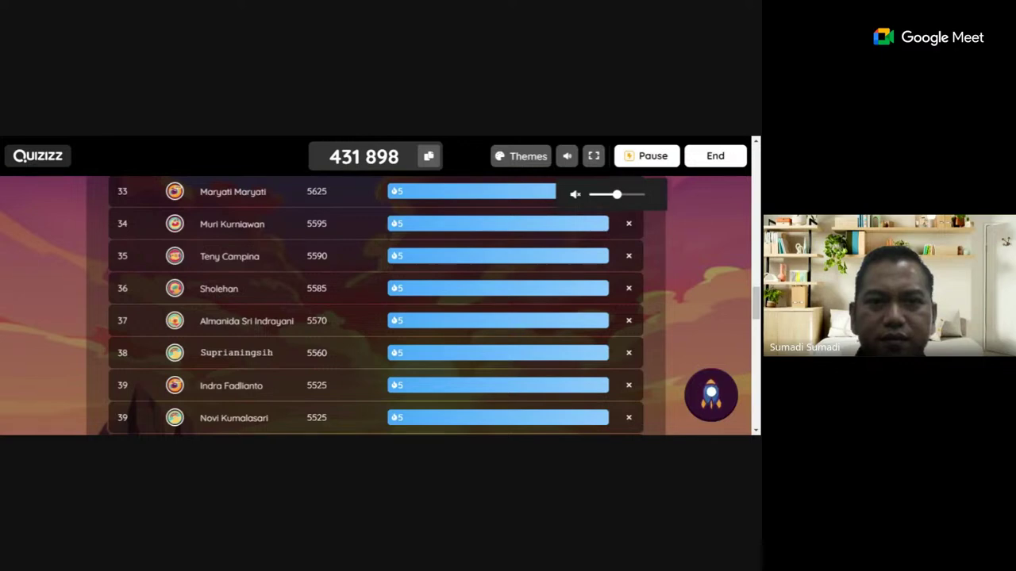
scroll(508, 297, "up", 5)
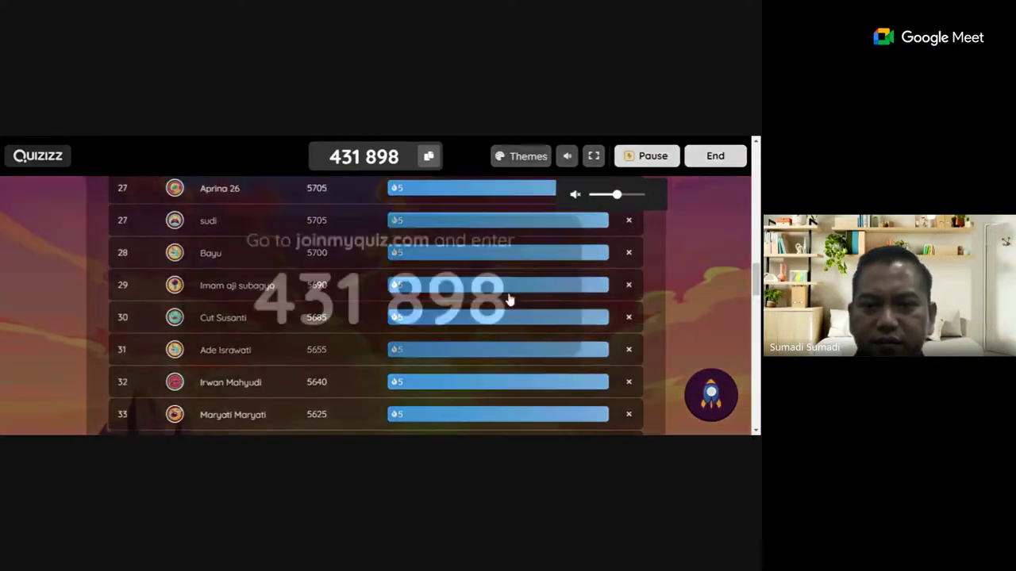
- Examine the lower leaderboard ranks for players still answering, and return to the top ranks and class accuracy
scroll(695, 306, "down", 13)
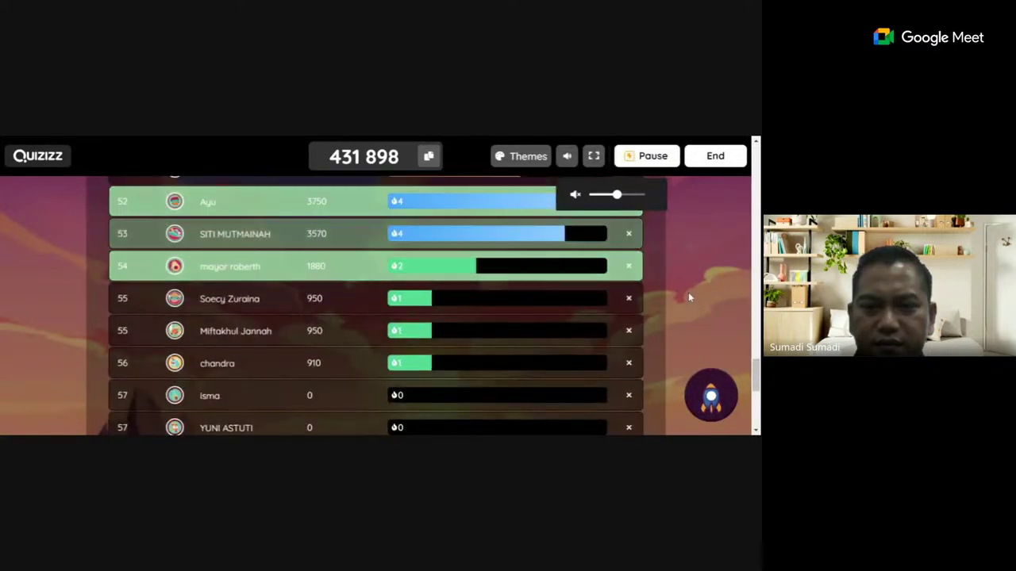
scroll(688, 292, "down", 2)
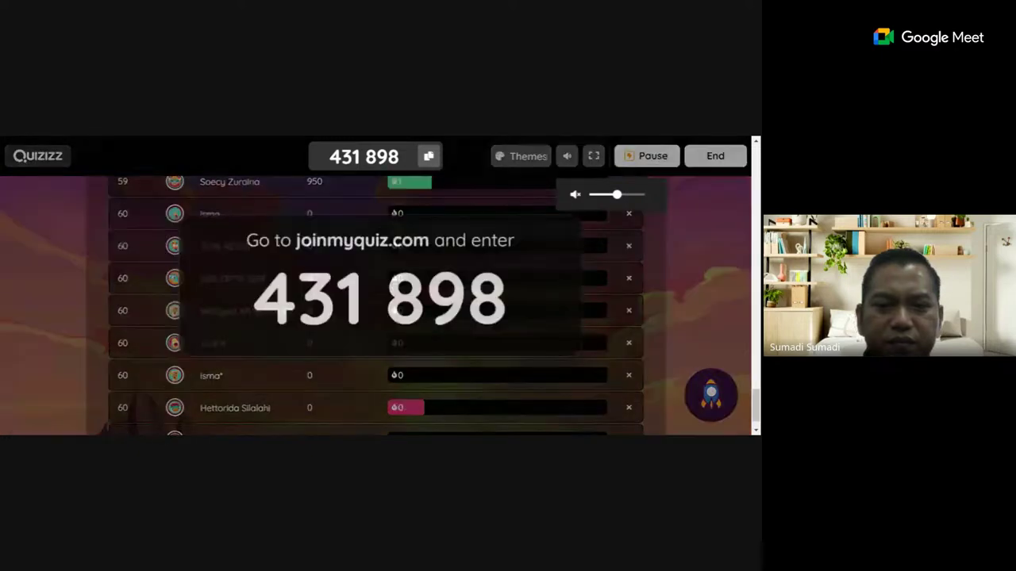
scroll(559, 358, "down", 1)
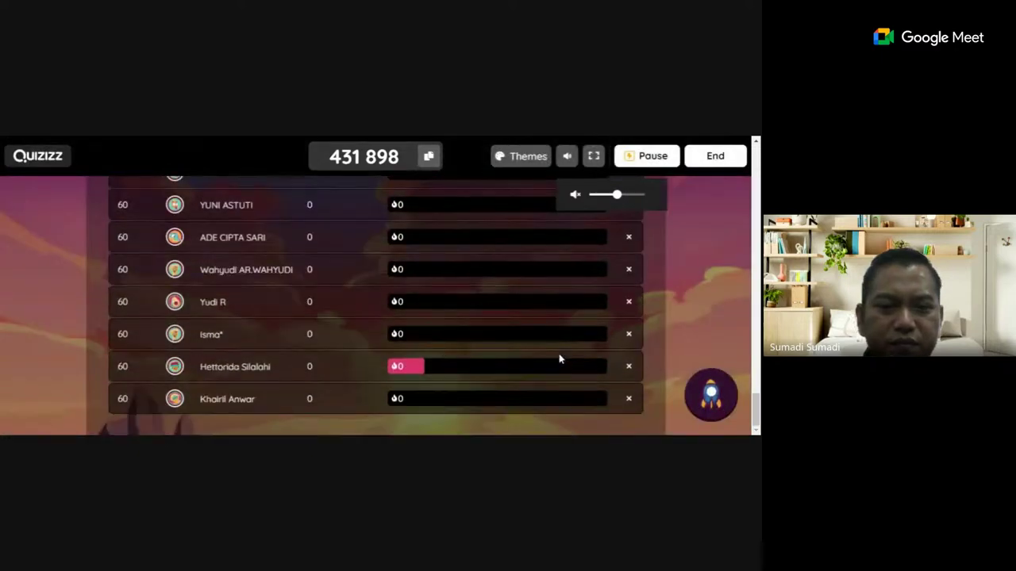
scroll(560, 359, "up", 5)
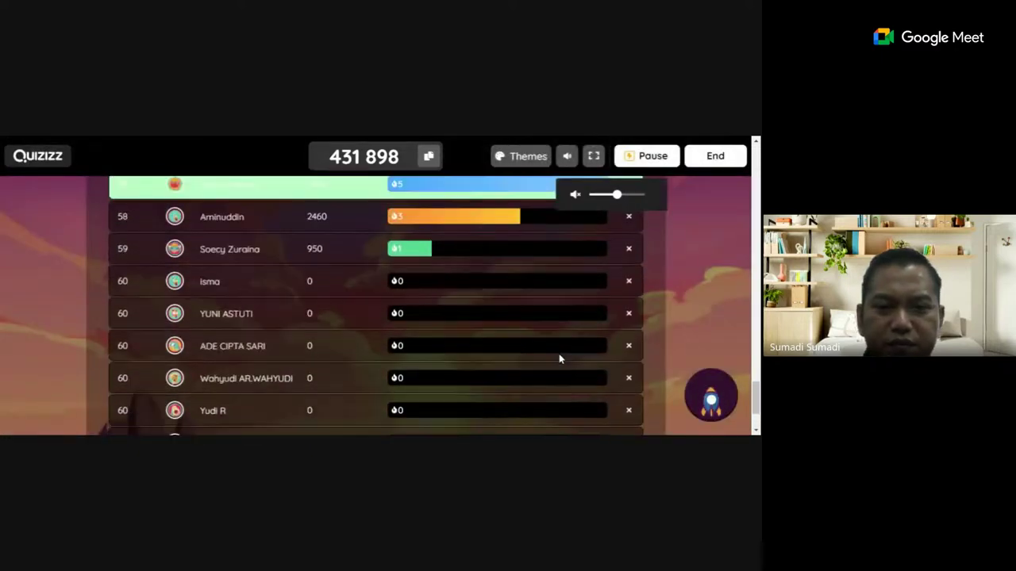
scroll(560, 358, "up", 10)
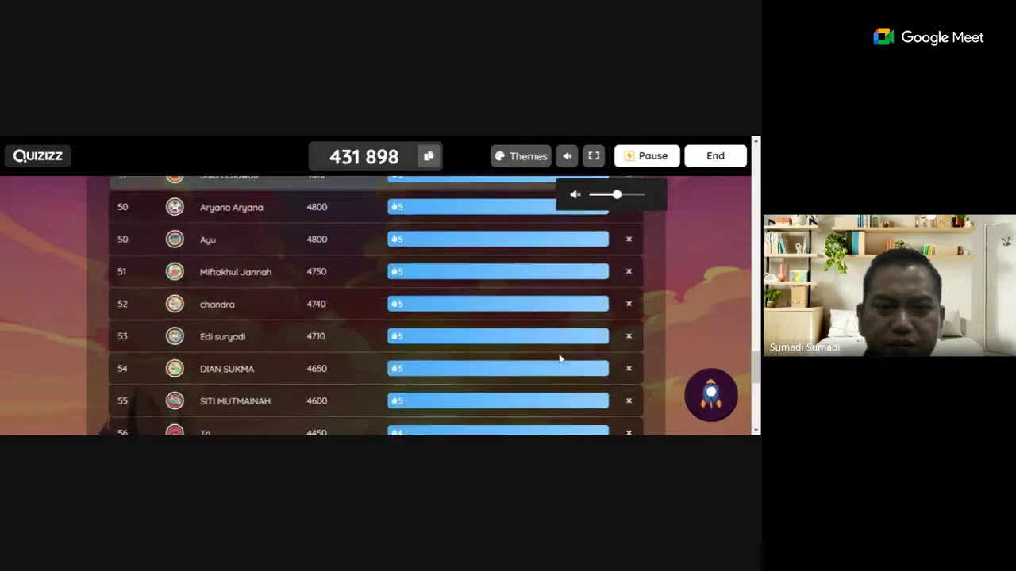
scroll(559, 359, "up", 20)
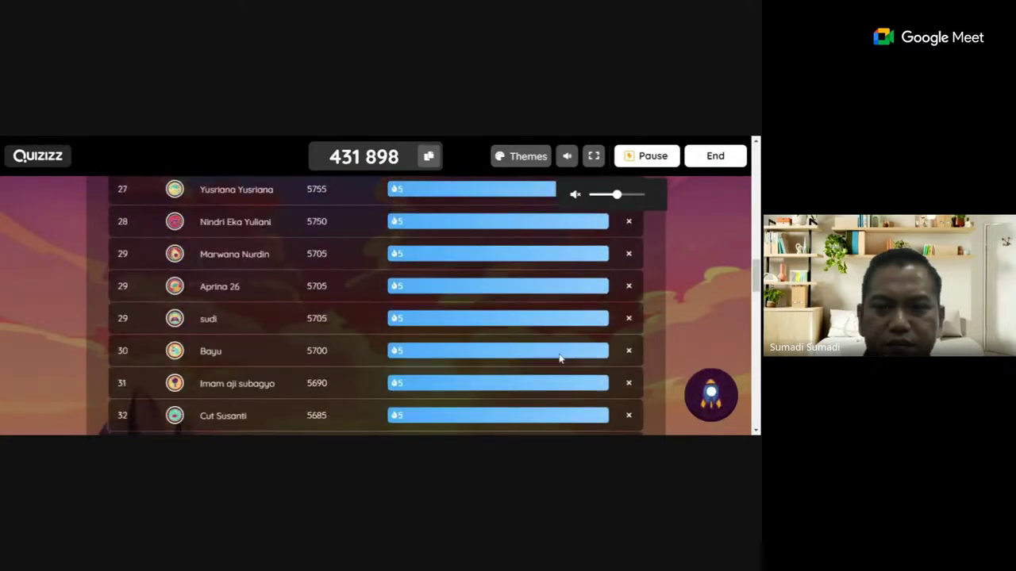
scroll(559, 359, "up", 5)
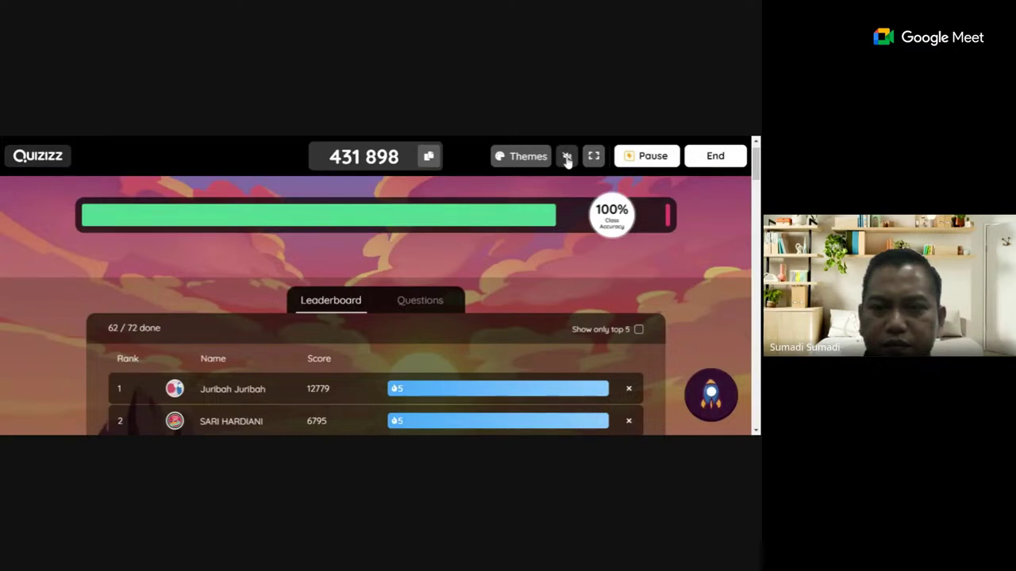
- Turn the live session's sound back on
mouse_move(567, 158)
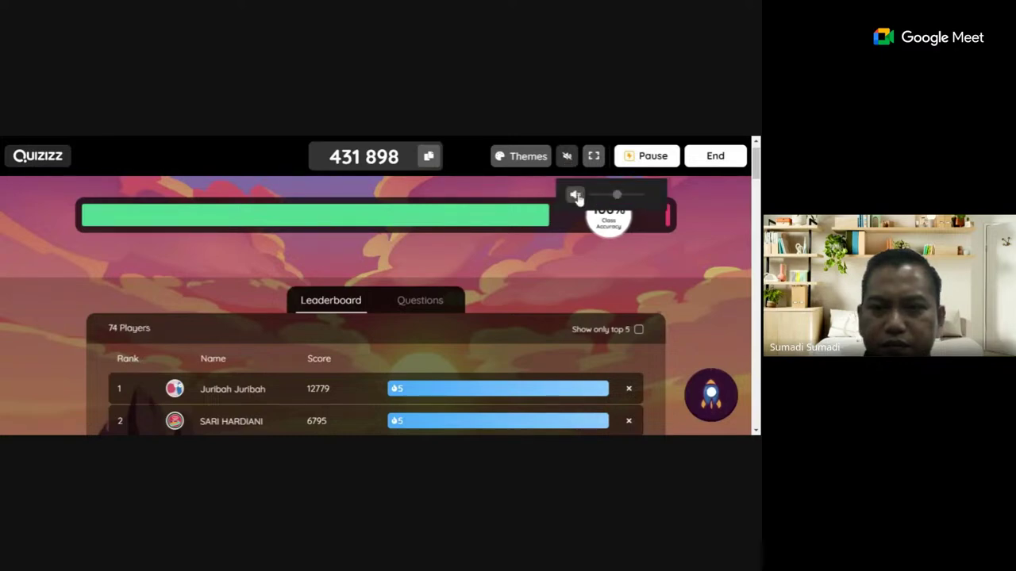
left_click(618, 195)
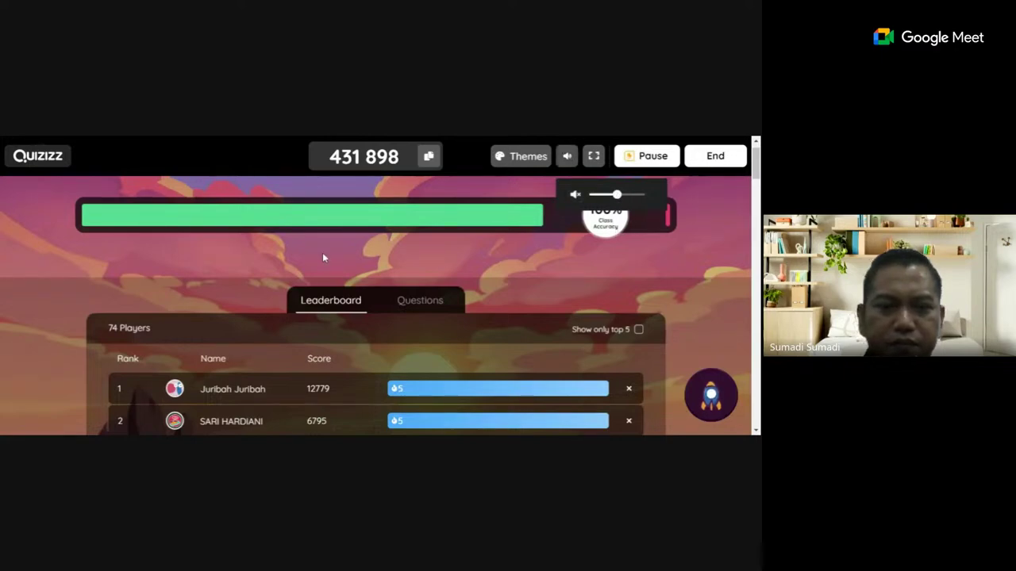
- Limit the leaderboard to the top 5 players to view their scores, and restore the full player list
scroll(439, 305, "down", 3)
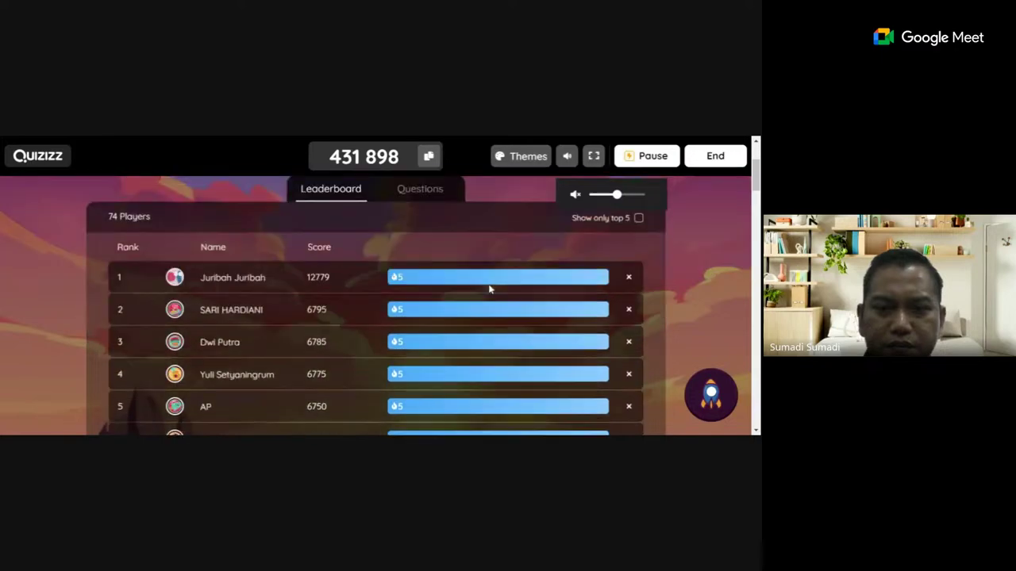
scroll(488, 284, "up", 1)
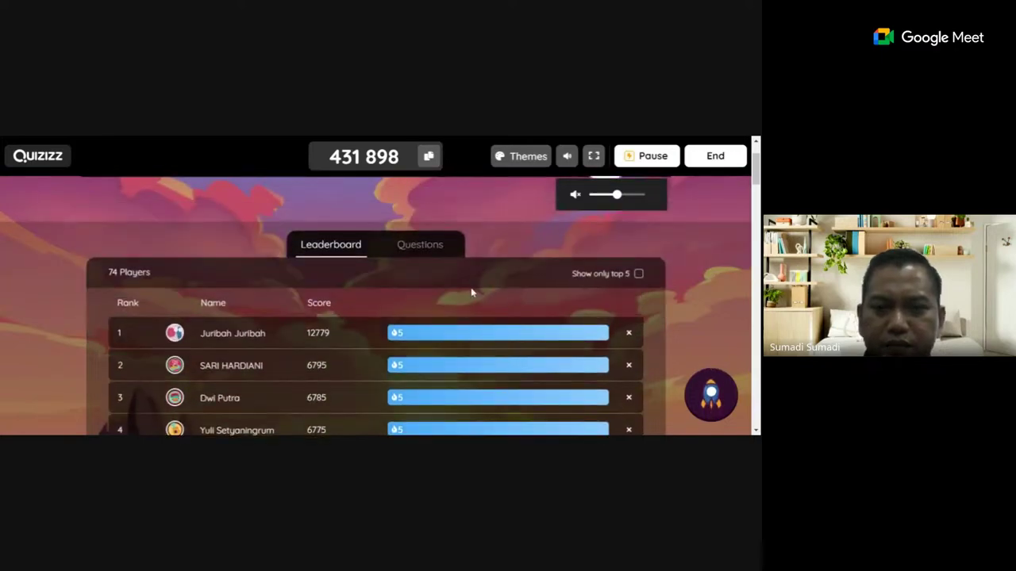
scroll(471, 292, "down", 3)
scroll(470, 292, "up", 4)
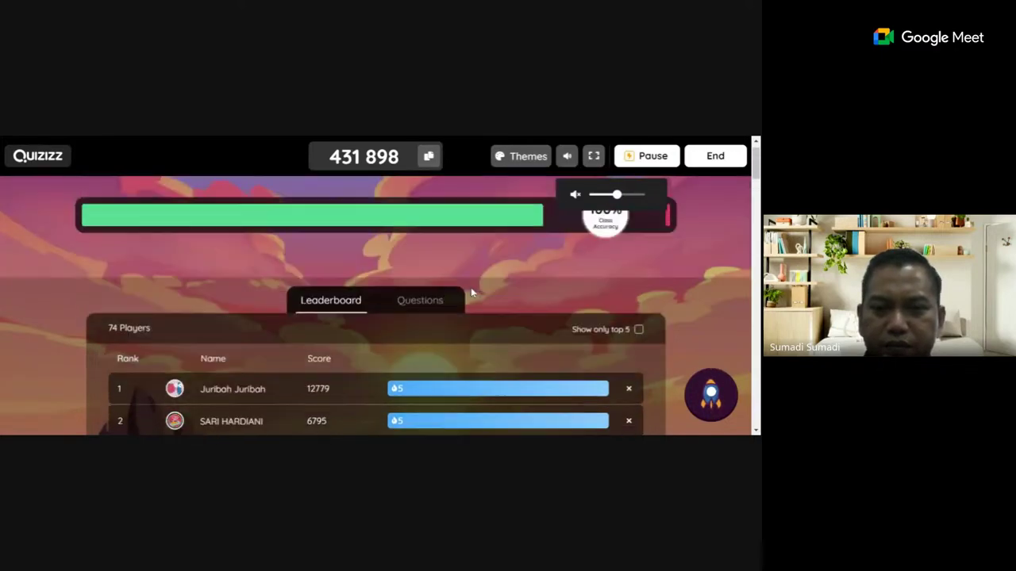
left_click(638, 330)
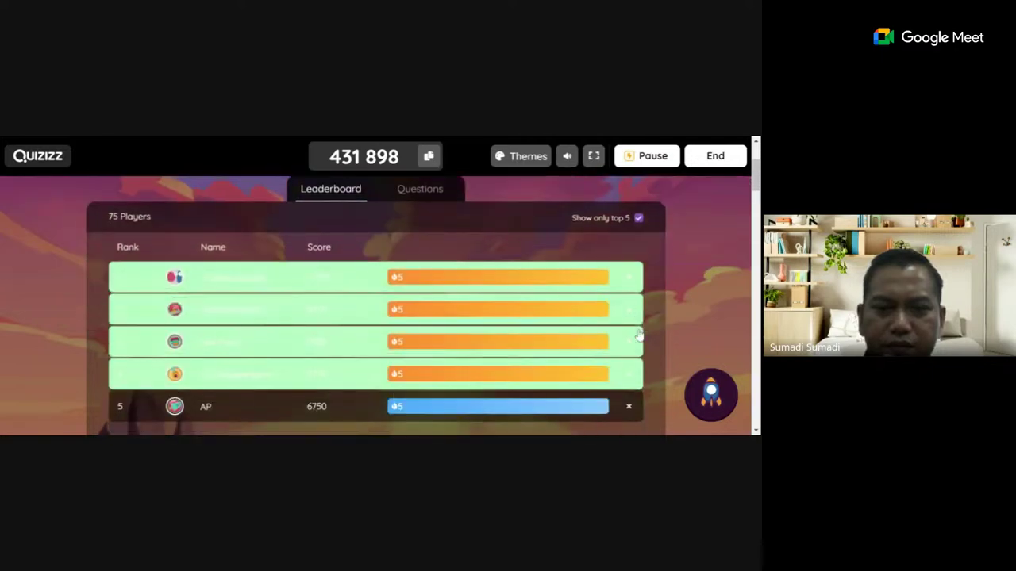
scroll(636, 333, "down", 3)
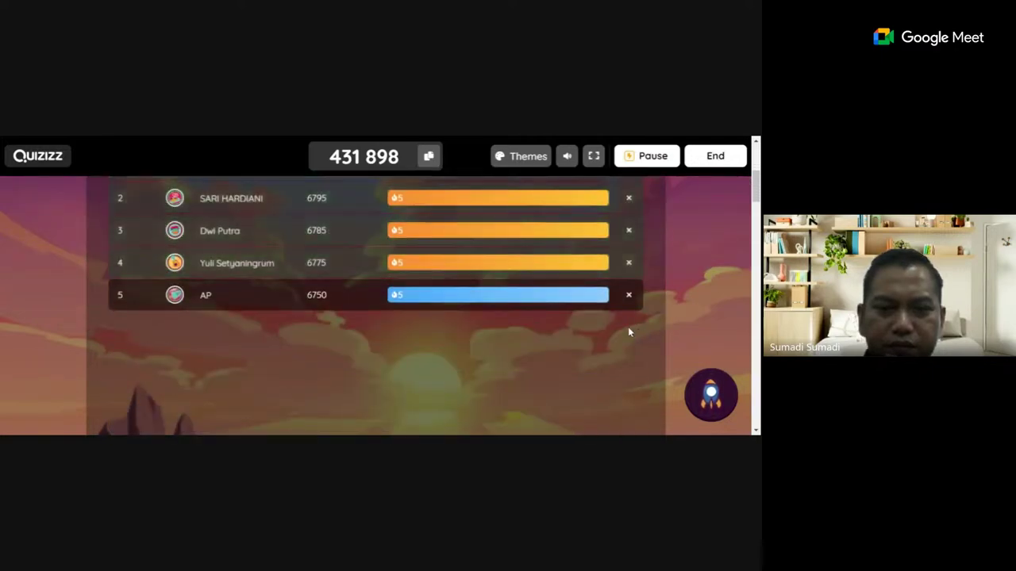
scroll(628, 327, "up", 3)
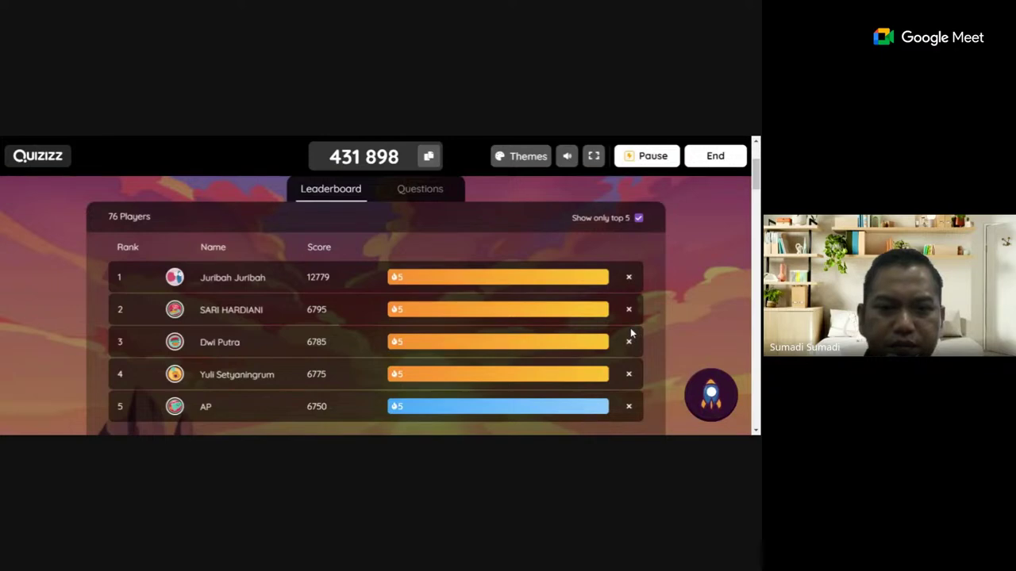
left_click(639, 221)
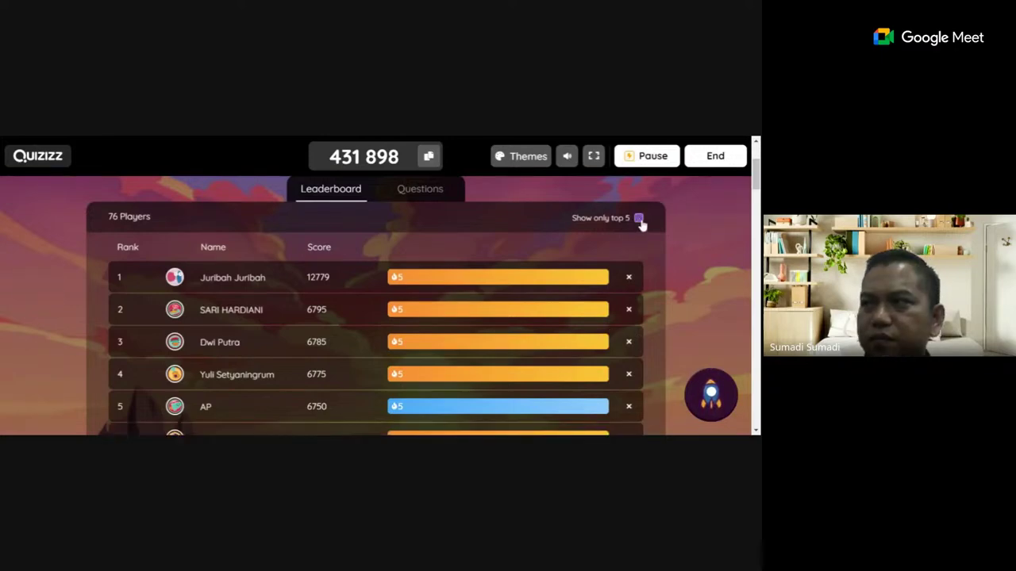
- Look through the full leaderboard down to the players without a score and back up to the first ranks
scroll(508, 349, "down", 5)
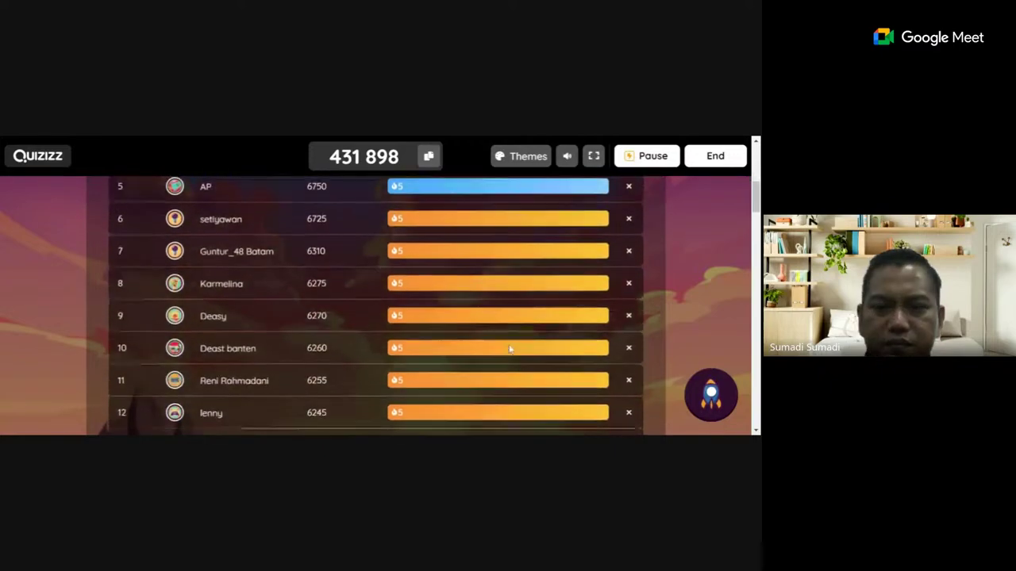
scroll(510, 346, "down", 15)
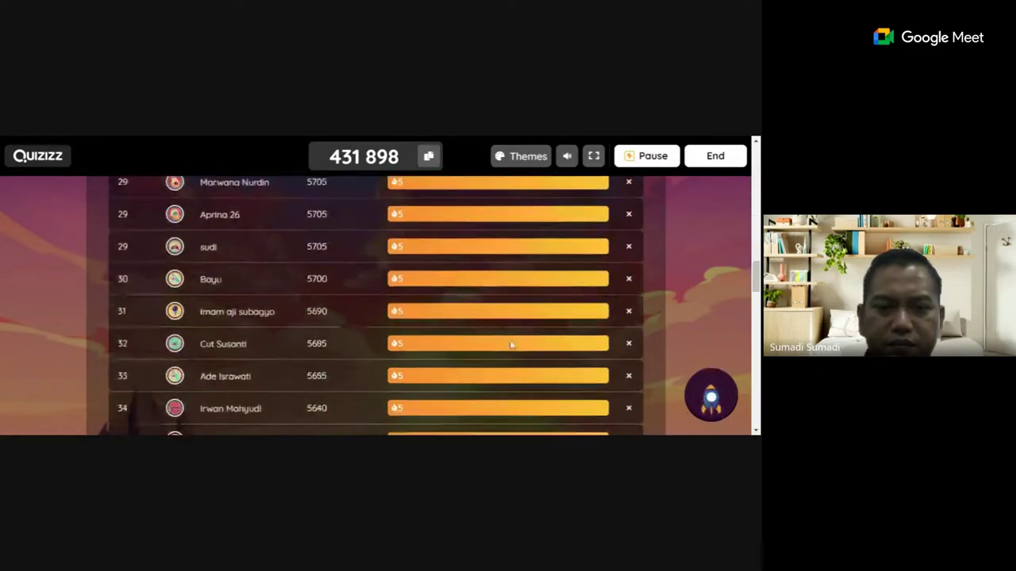
scroll(510, 345, "down", 9)
scroll(510, 345, "up", 7)
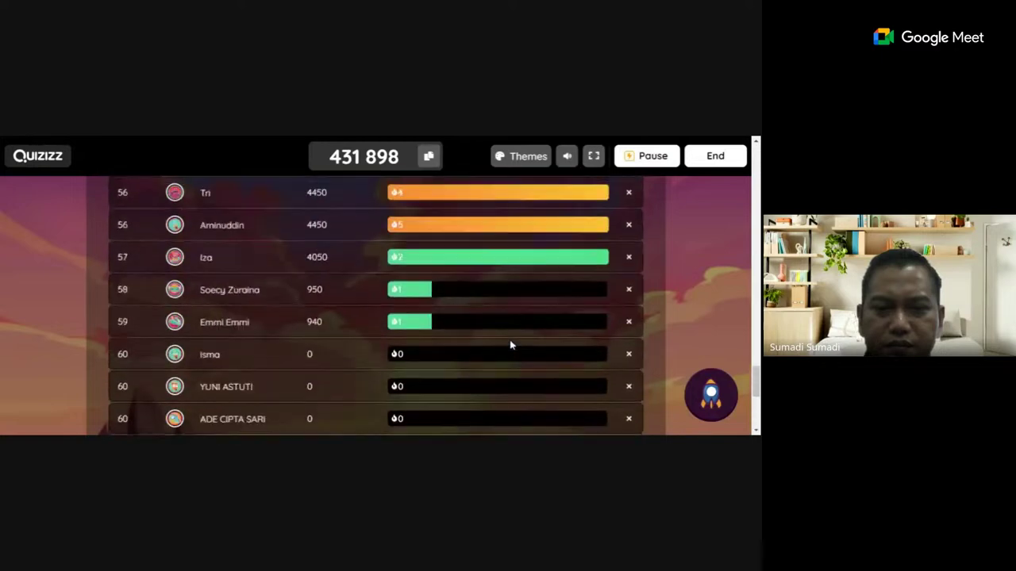
scroll(510, 344, "up", 15)
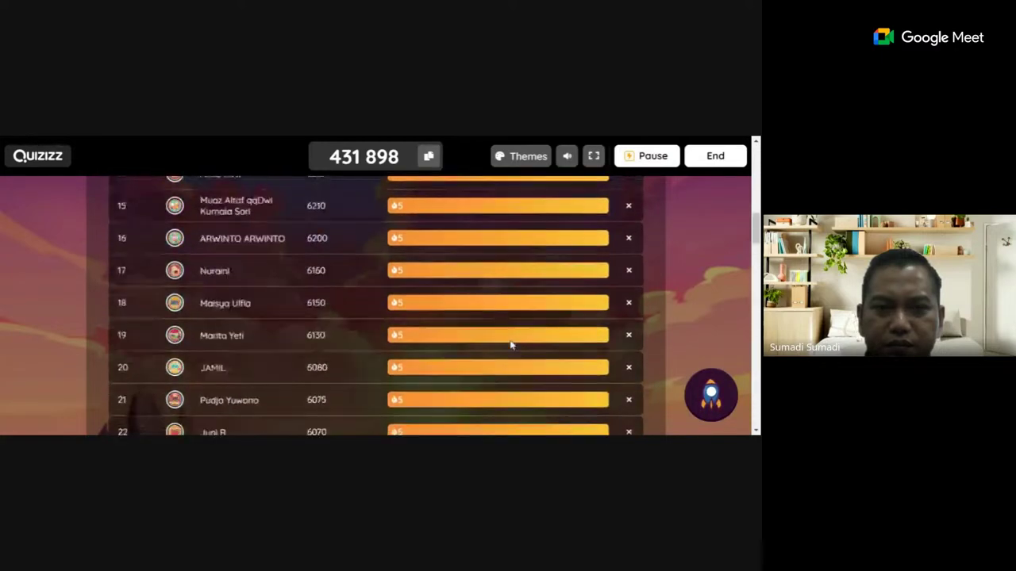
scroll(510, 345, "up", 4)
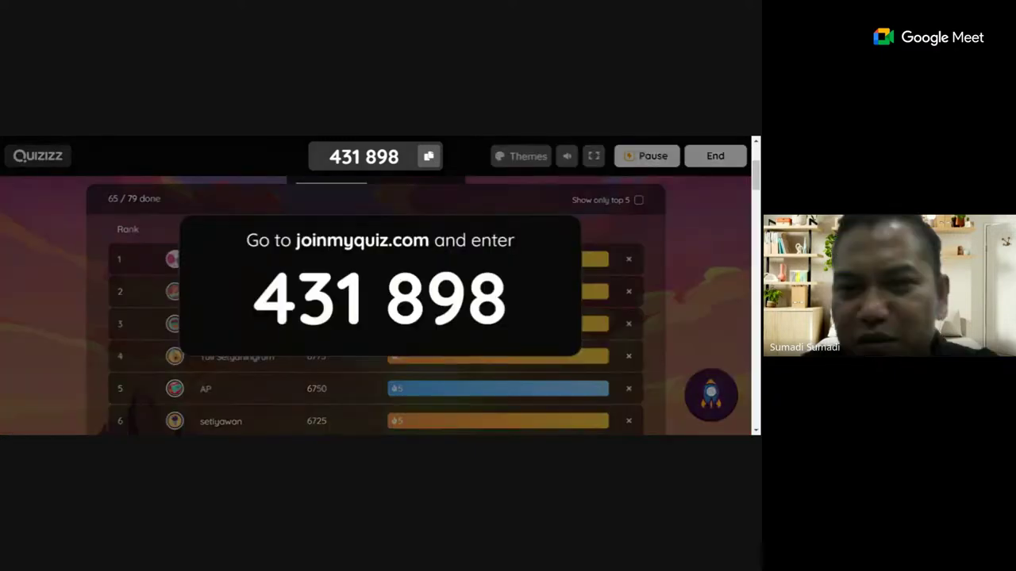
- Close the enlarged join code and view the leaderboard with only the top 5 before showing all players again
left_click(666, 279)
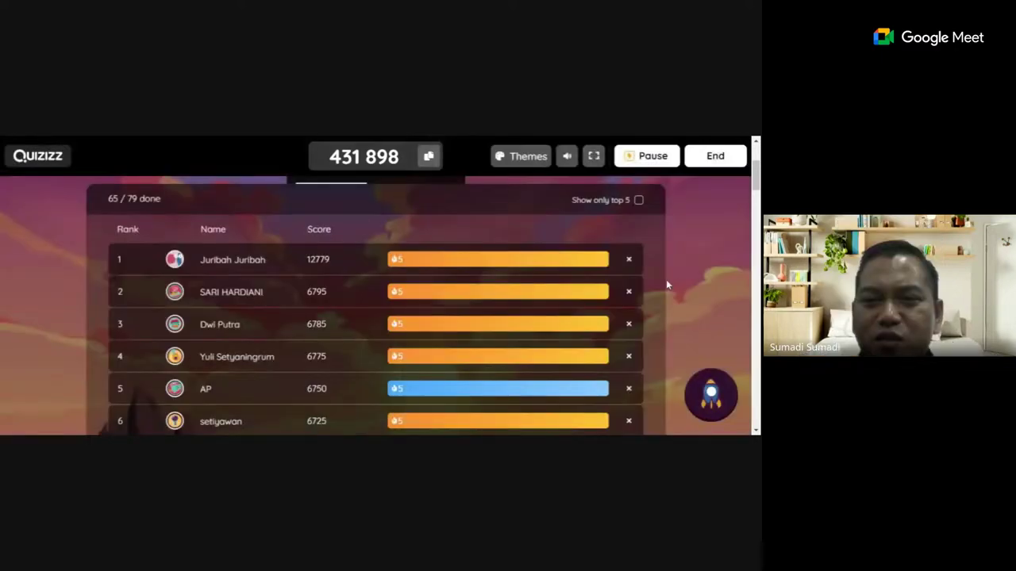
left_click(642, 203)
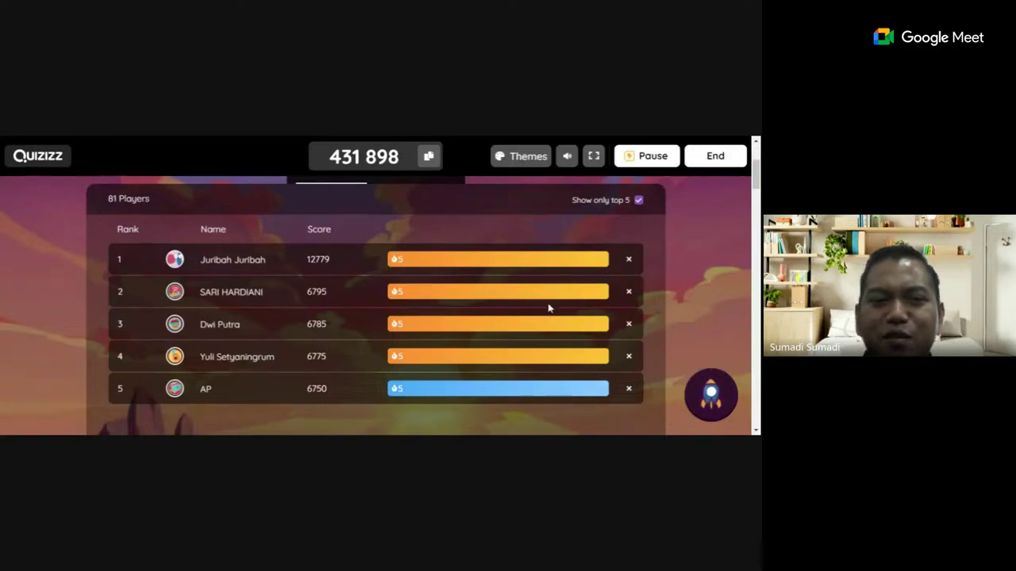
left_click(638, 202)
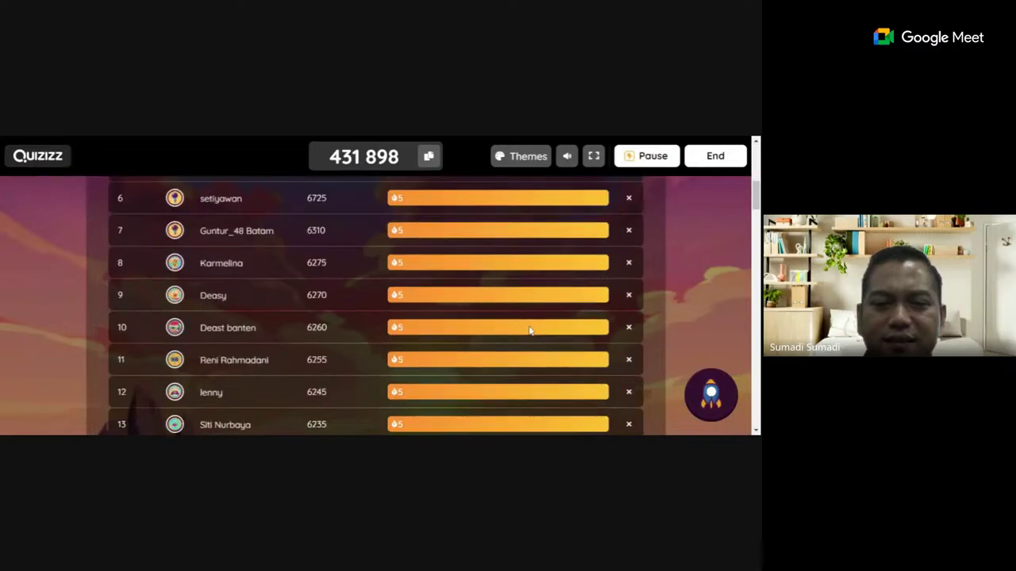
- Monitor all leaderboard ranks during the live quiz, comparing scores and checking the answer progress of the lowest-ranked players
scroll(526, 334, "down", 3)
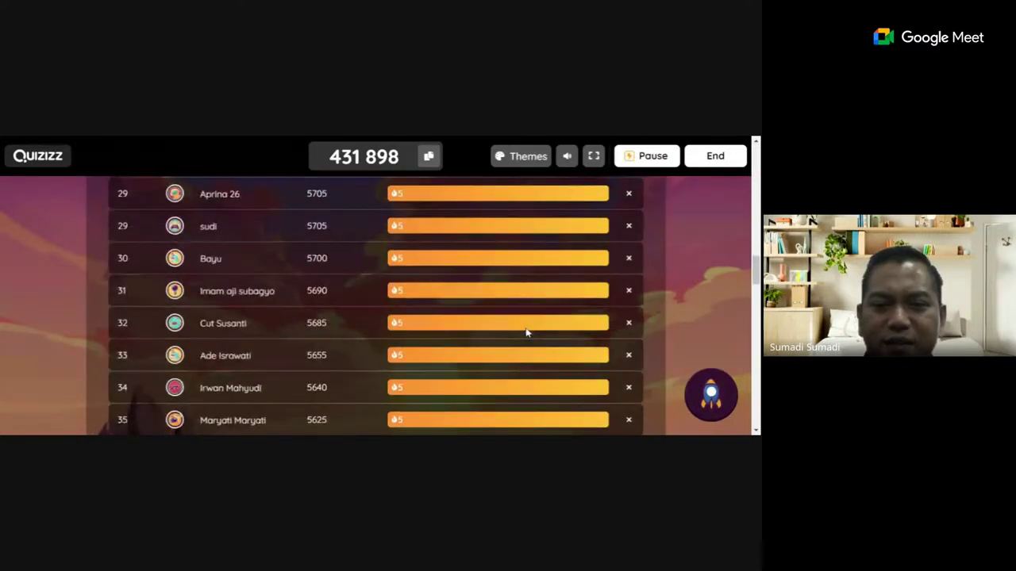
scroll(526, 333, "up", 10)
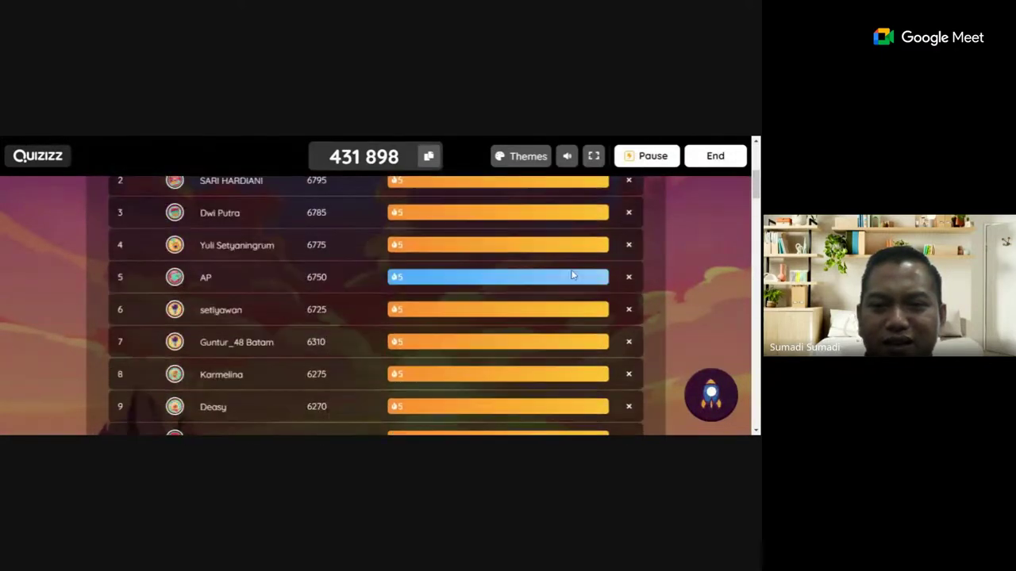
scroll(546, 384, "down", 3)
scroll(546, 385, "down", 15)
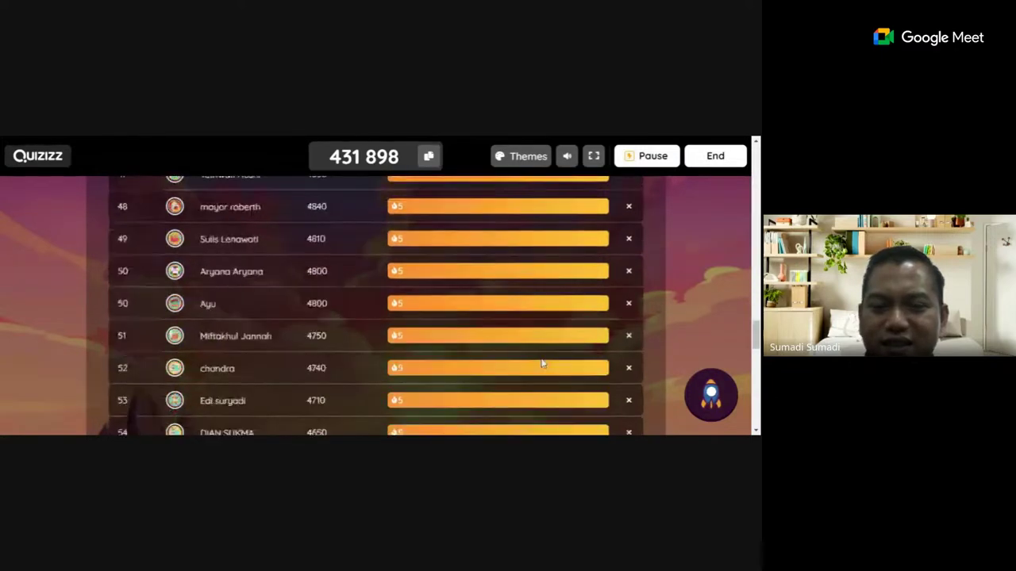
scroll(542, 365, "down", 5)
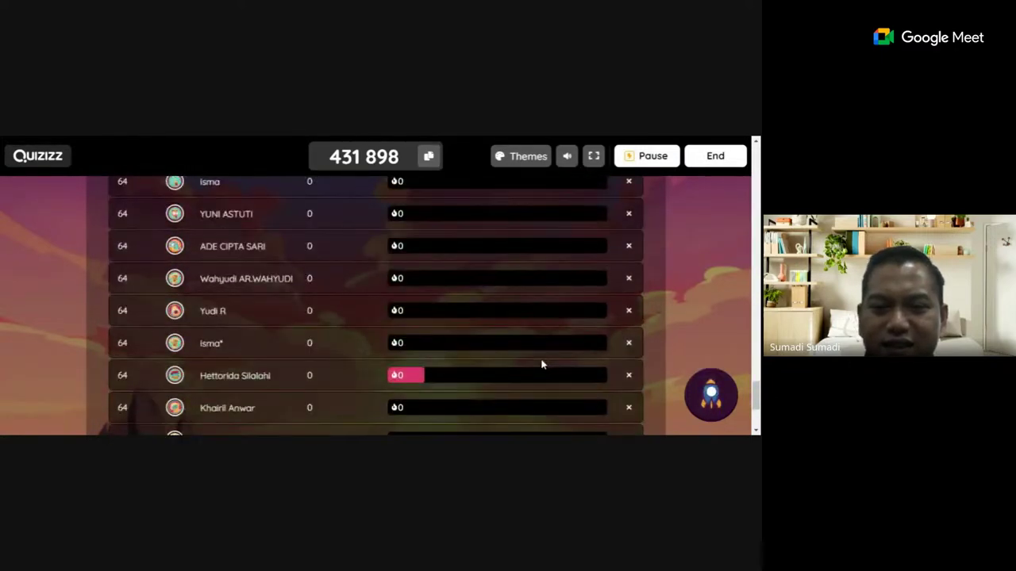
scroll(542, 364, "up", 4)
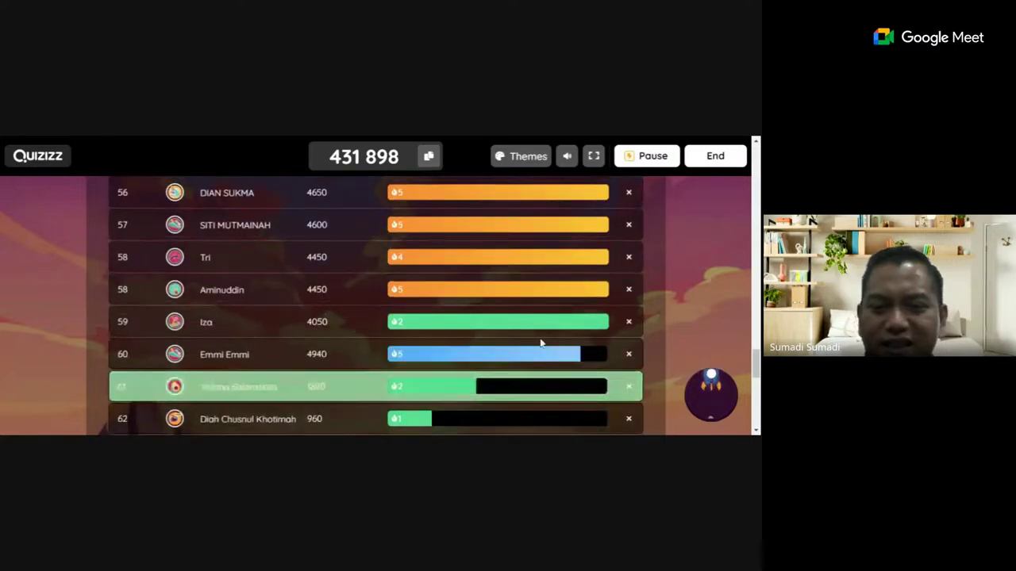
scroll(541, 343, "up", 15)
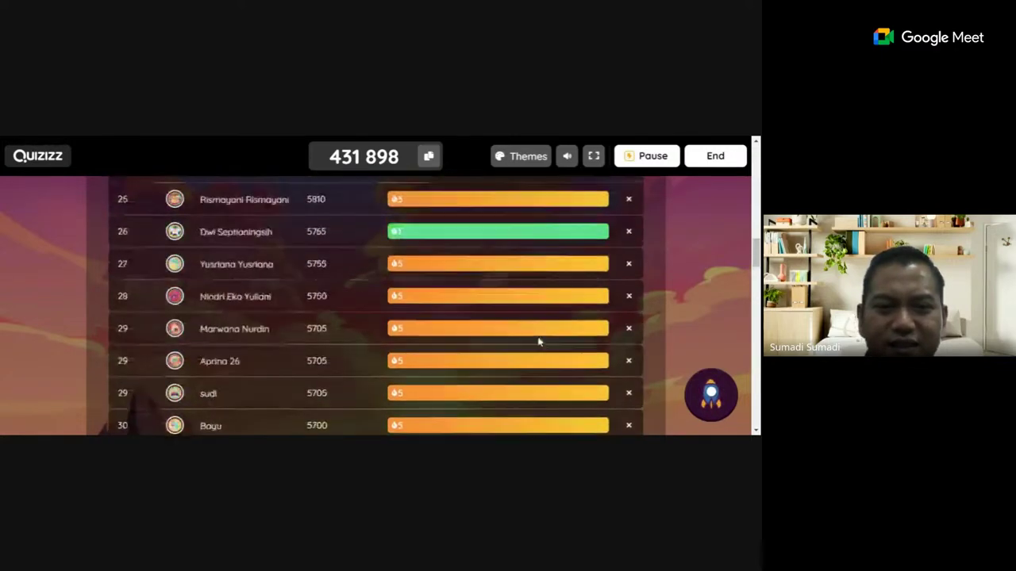
scroll(538, 341, "up", 10)
scroll(535, 334, "down", 2)
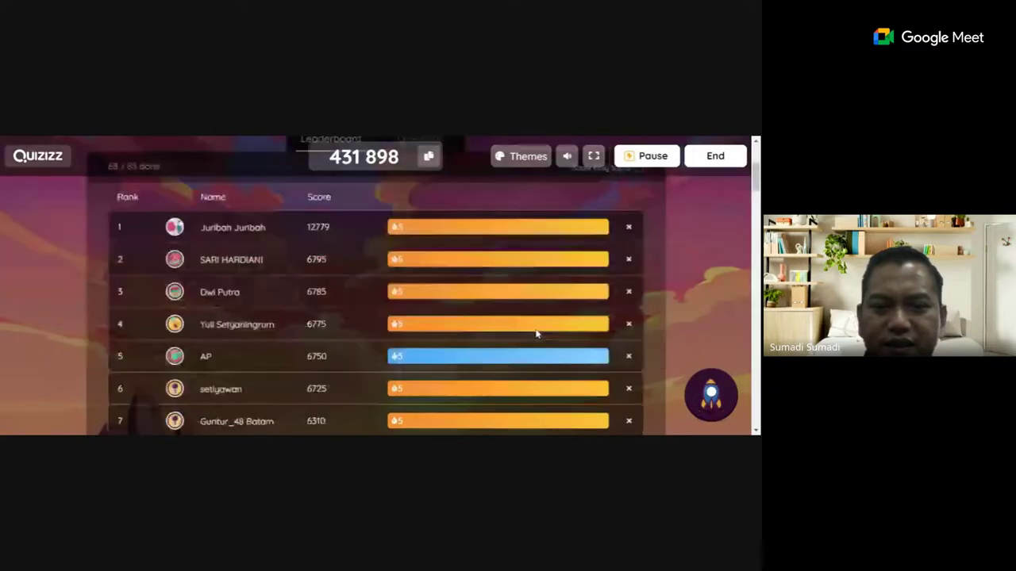
scroll(535, 334, "up", 2)
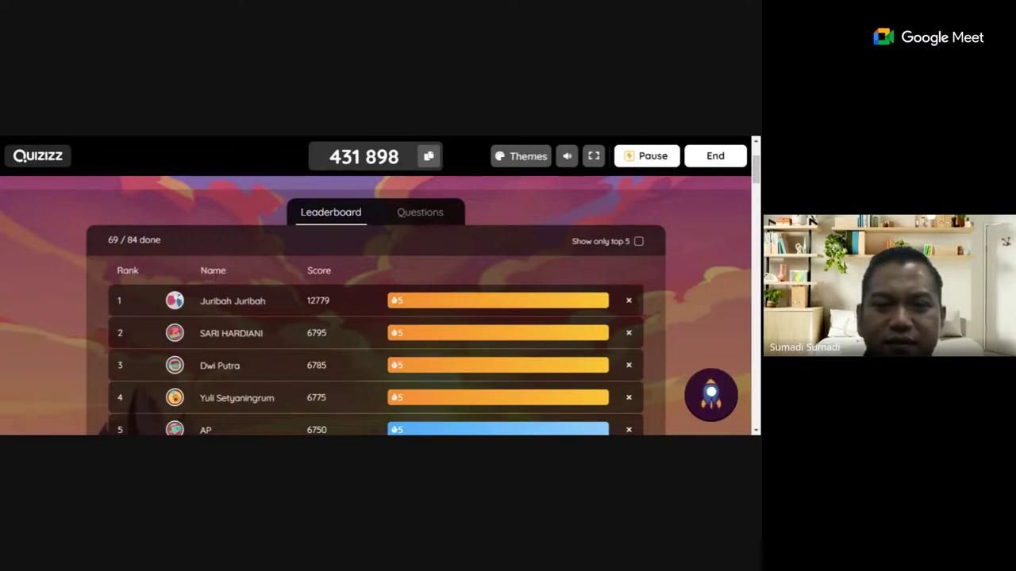
scroll(323, 331, "down", 15)
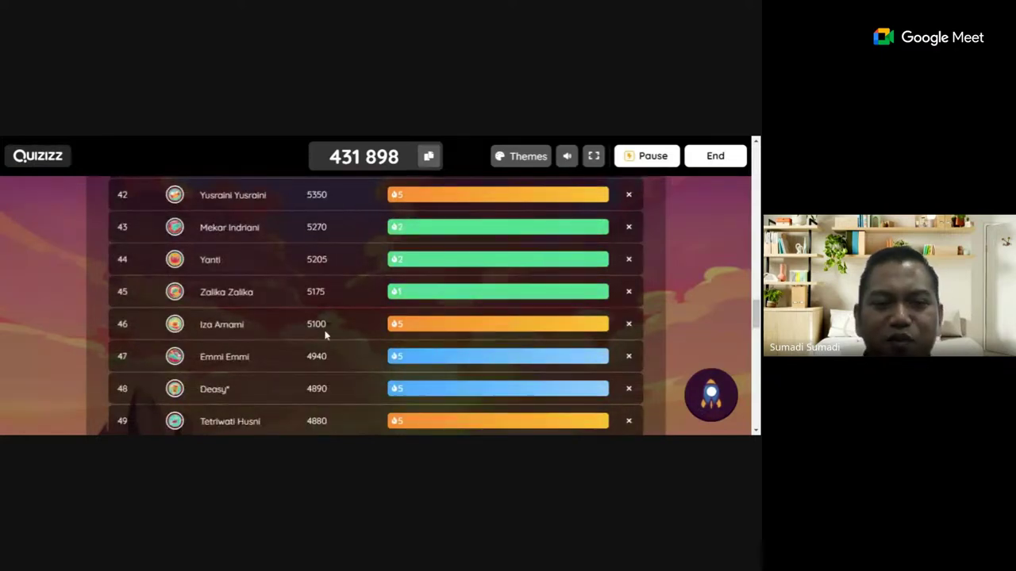
scroll(324, 334, "down", 2)
scroll(325, 335, "down", 5)
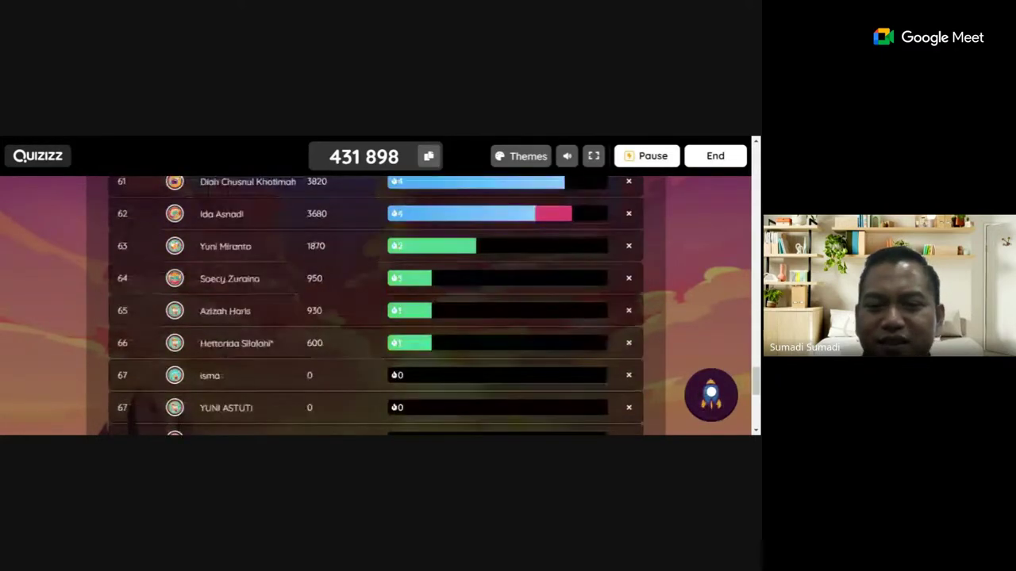
scroll(324, 335, "up", 1)
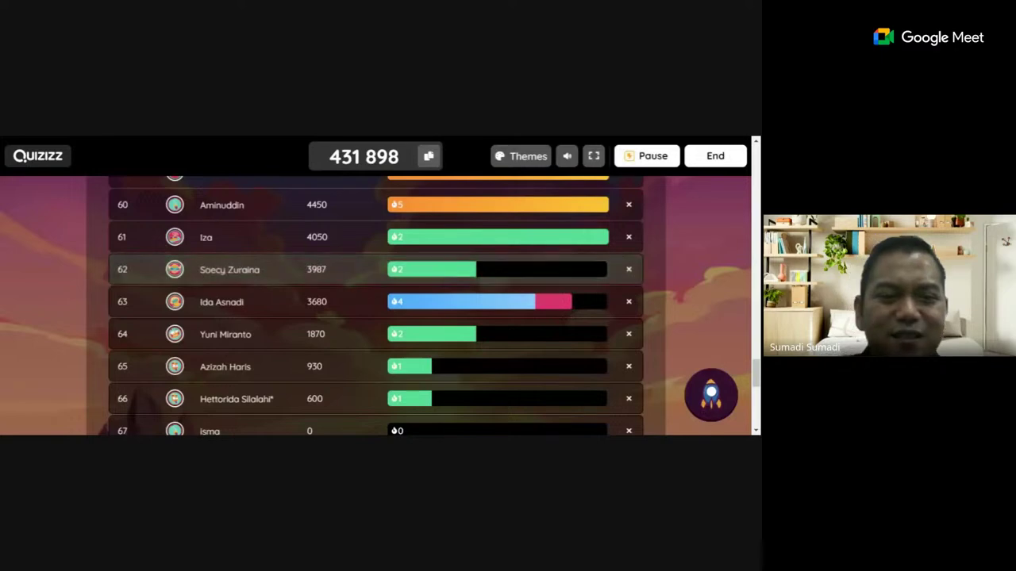
- Return to the first ranks of the leaderboard and change the live quiz theme to Synthwave
scroll(245, 334, "up", 10)
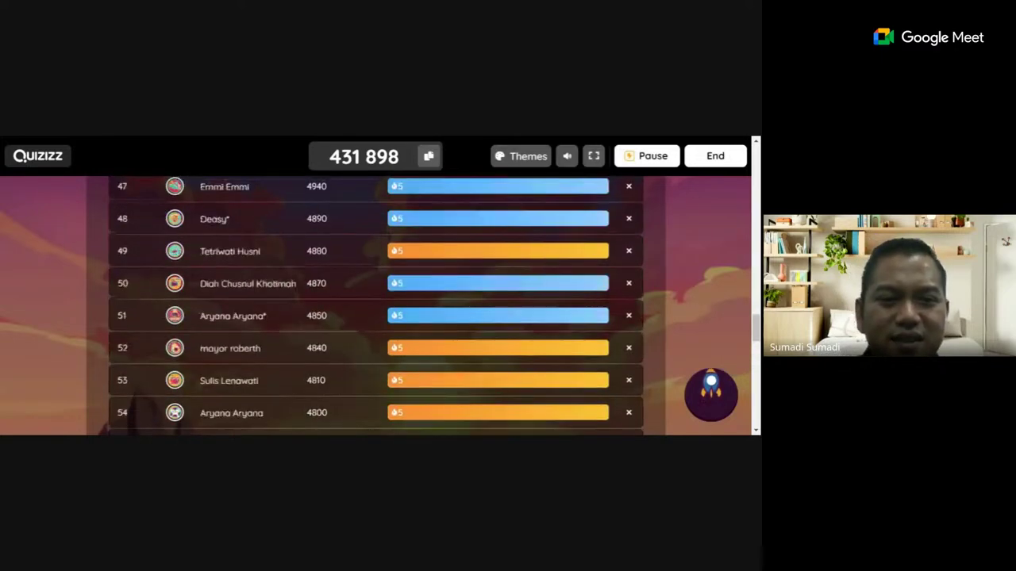
scroll(245, 335, "up", 10)
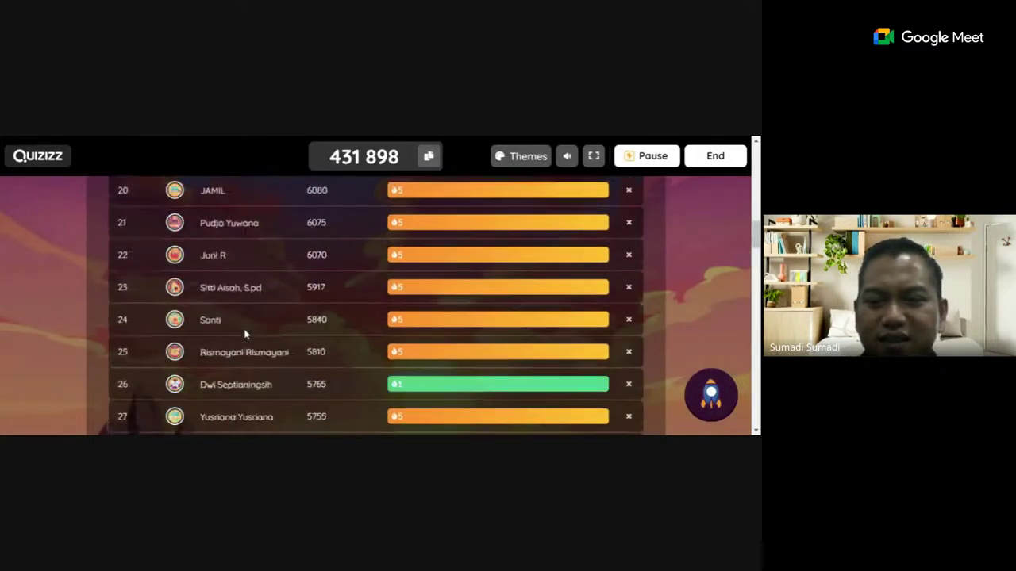
scroll(245, 335, "up", 3)
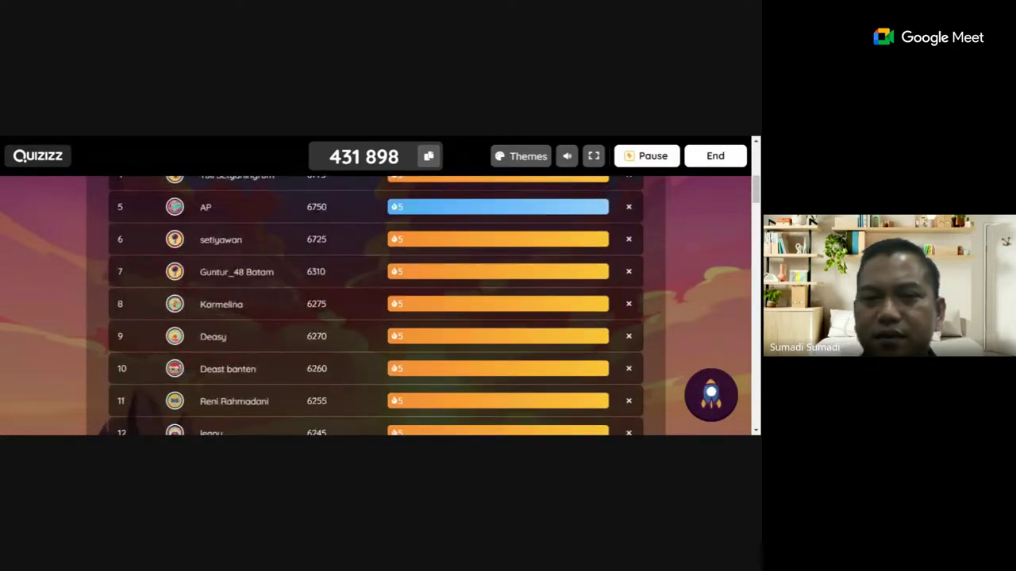
scroll(245, 334, "up", 2)
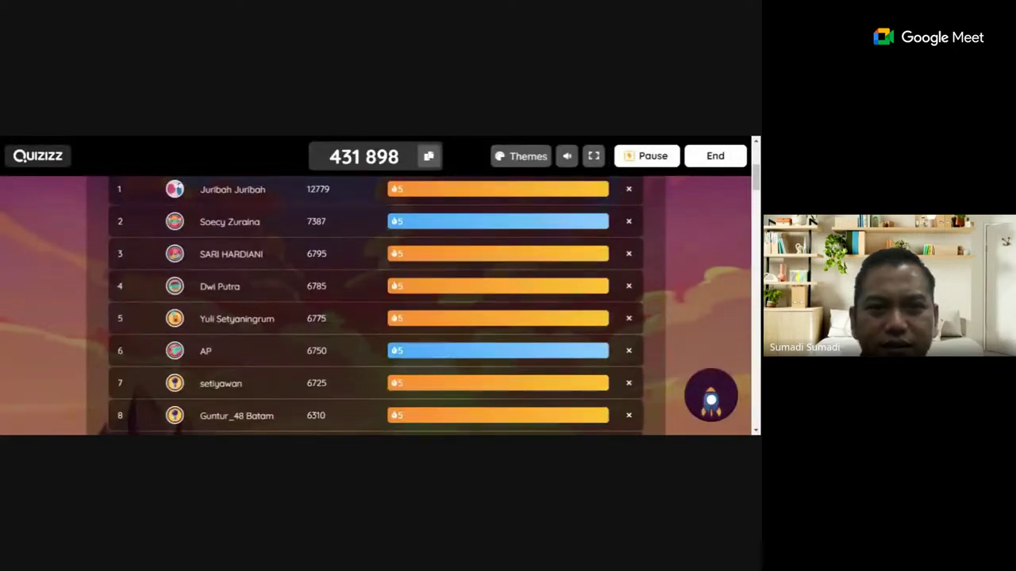
left_click(524, 158)
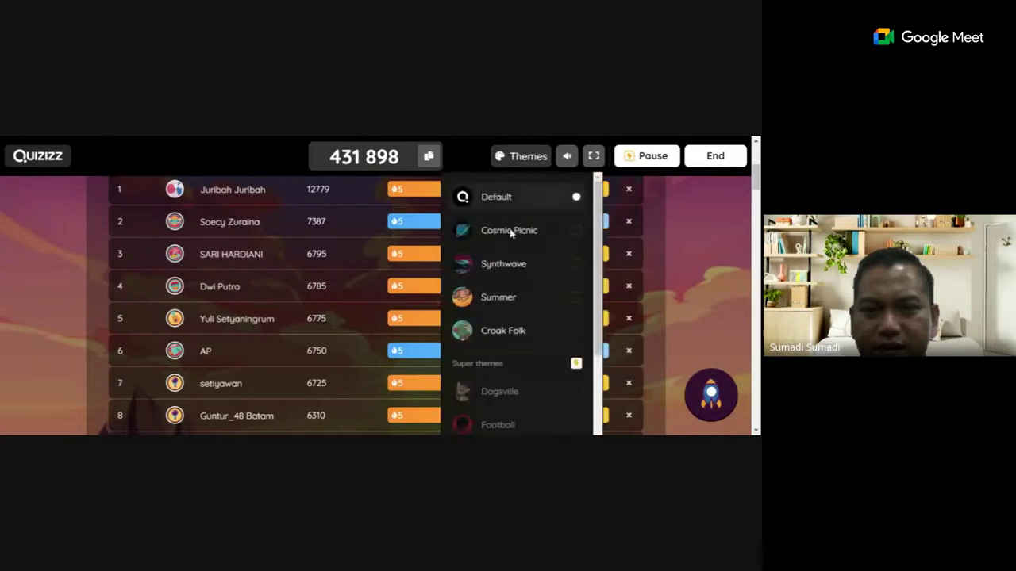
left_click(576, 266)
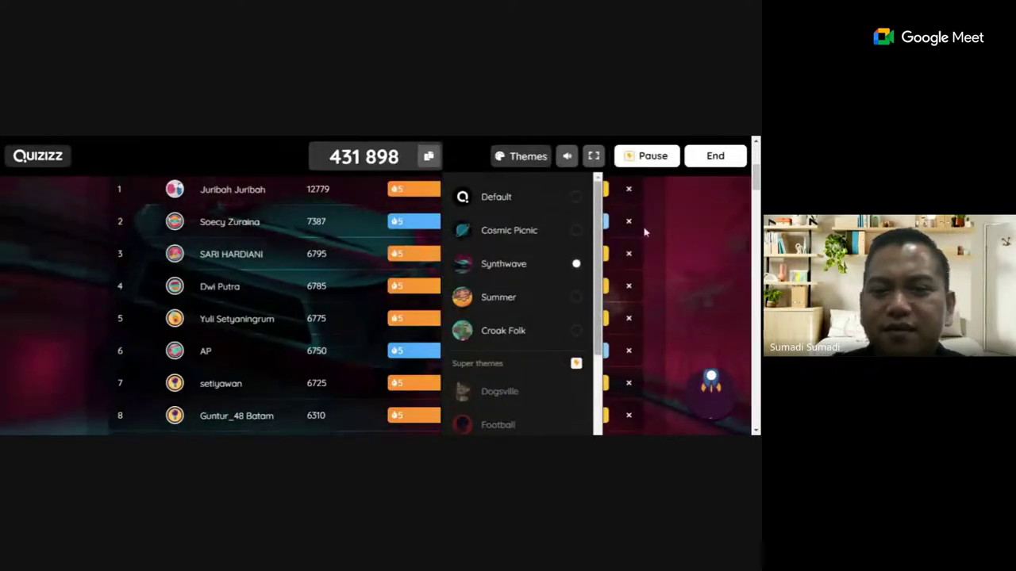
left_click(468, 151)
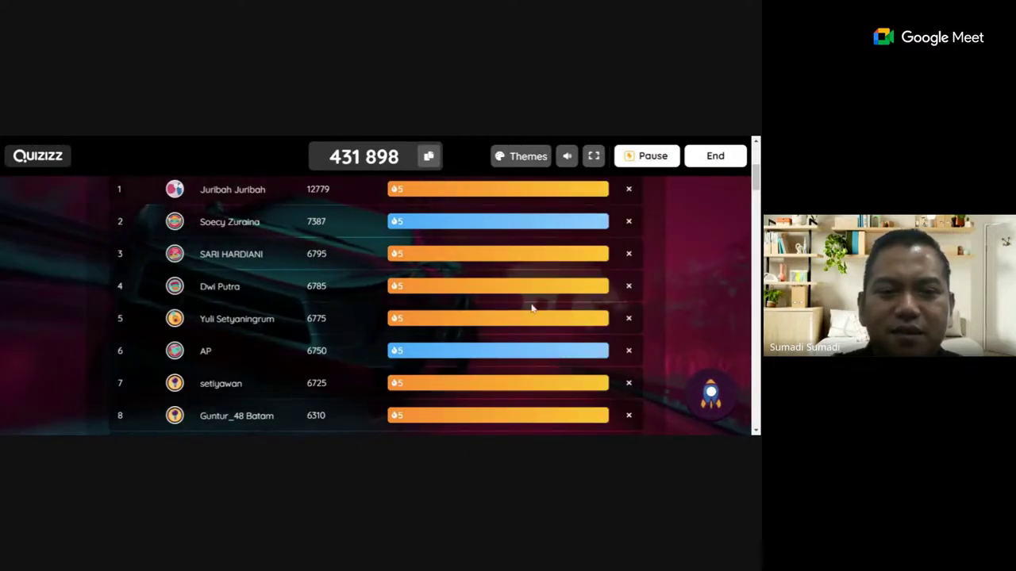
- Check the whole leaderboard under the new theme, down to the lowest-ranked players and back to the class accuracy bar
scroll(531, 308, "down", 15)
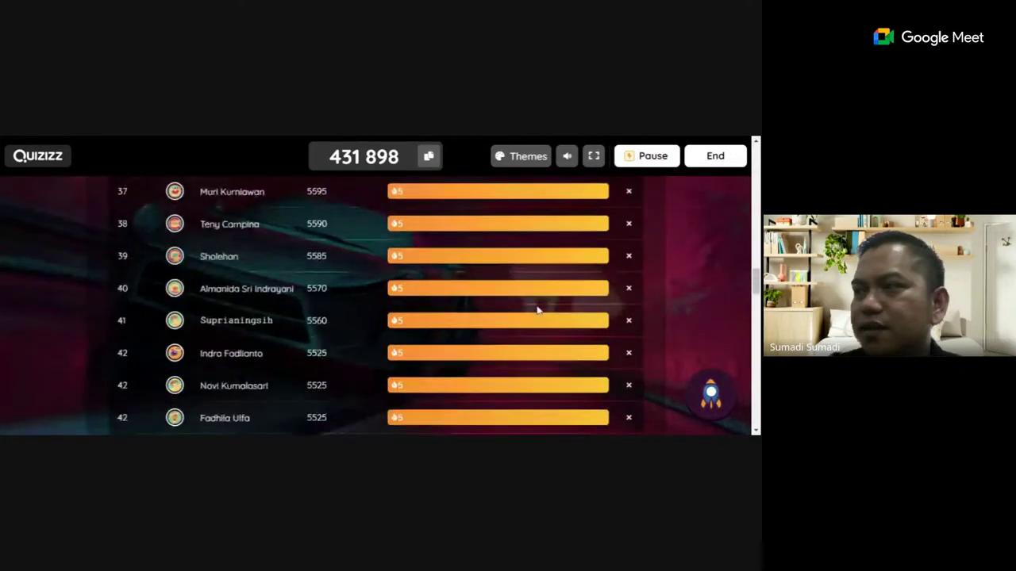
scroll(536, 310, "down", 15)
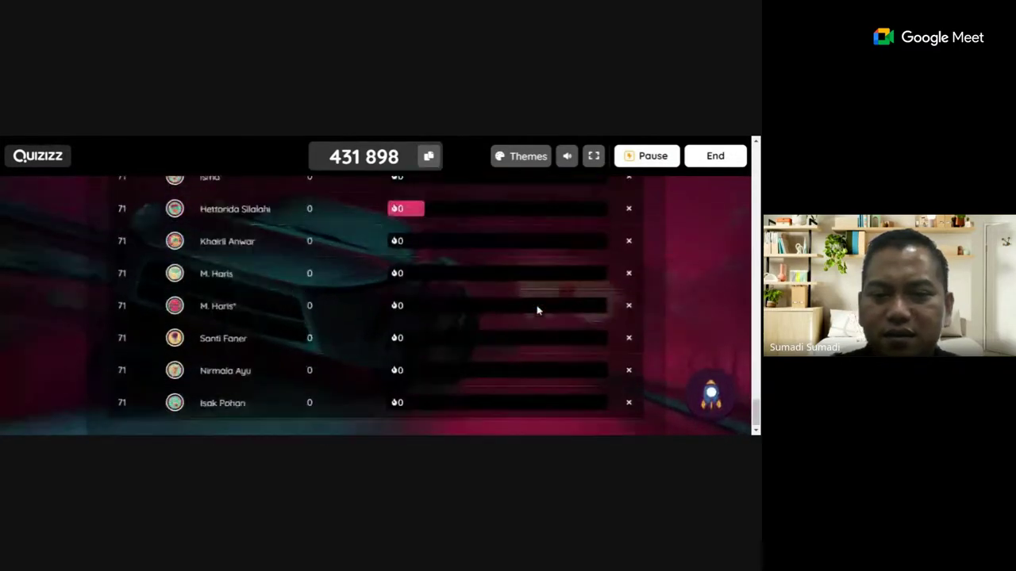
scroll(536, 310, "up", 3)
scroll(536, 310, "down", 3)
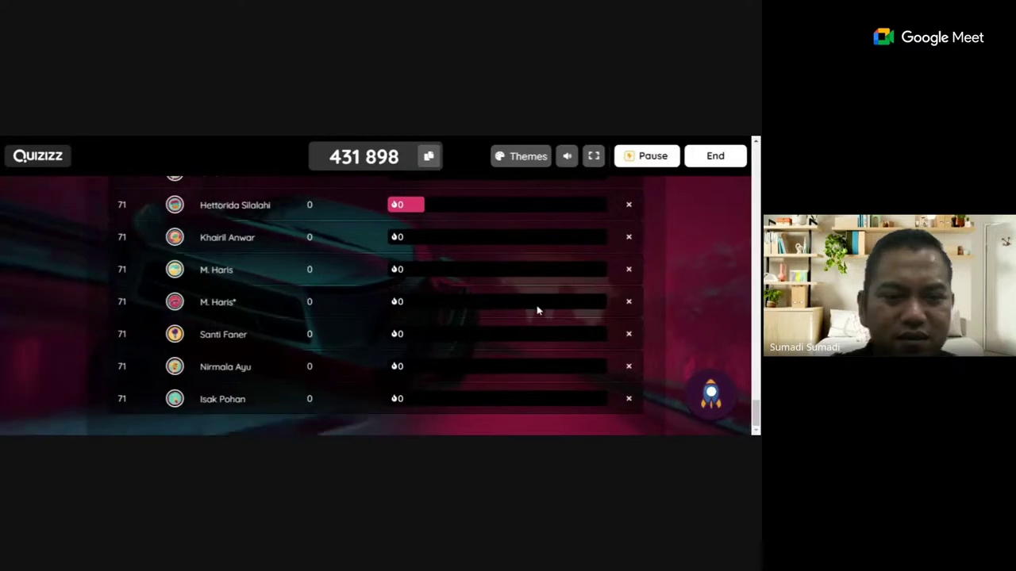
scroll(536, 310, "up", 10)
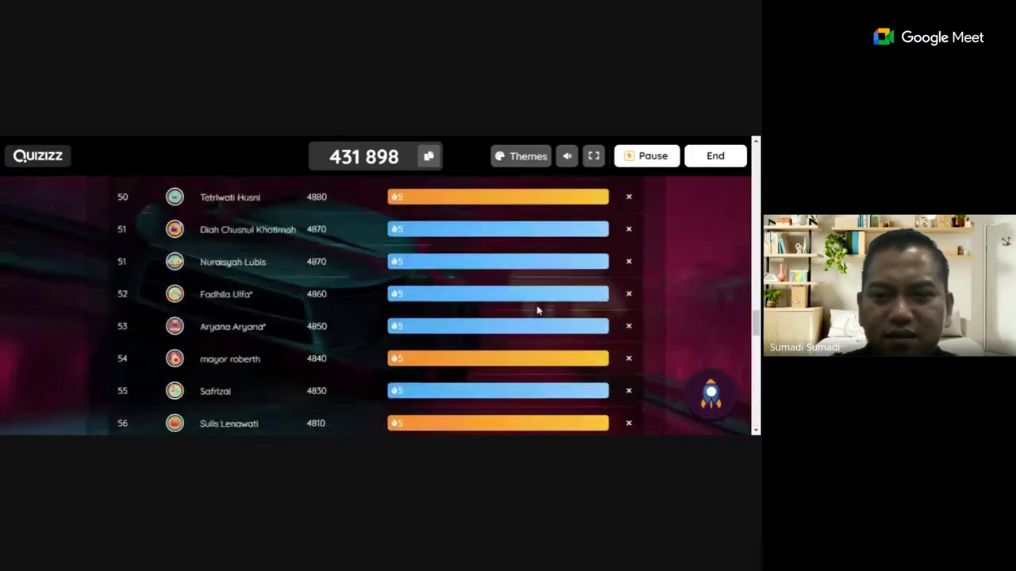
scroll(536, 309, "up", 20)
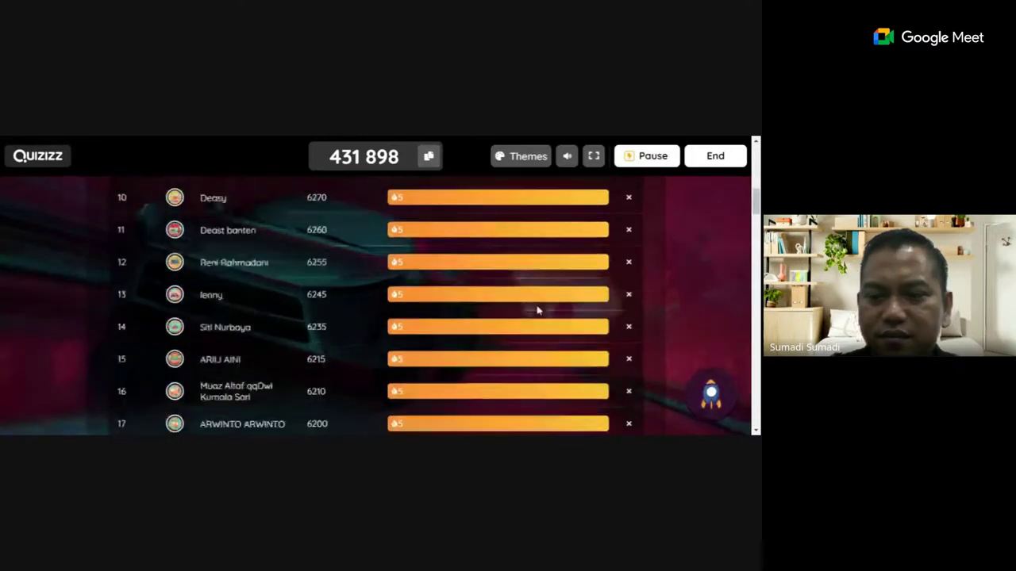
scroll(536, 310, "up", 8)
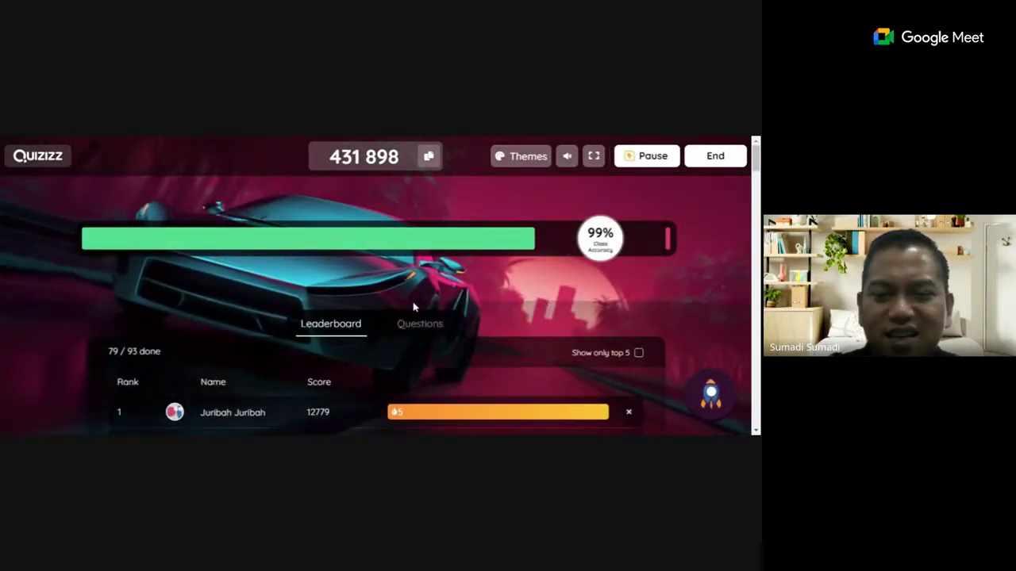
- End the live quiz for all participants and view the final class accuracy and the top-three podium
left_click(717, 158)
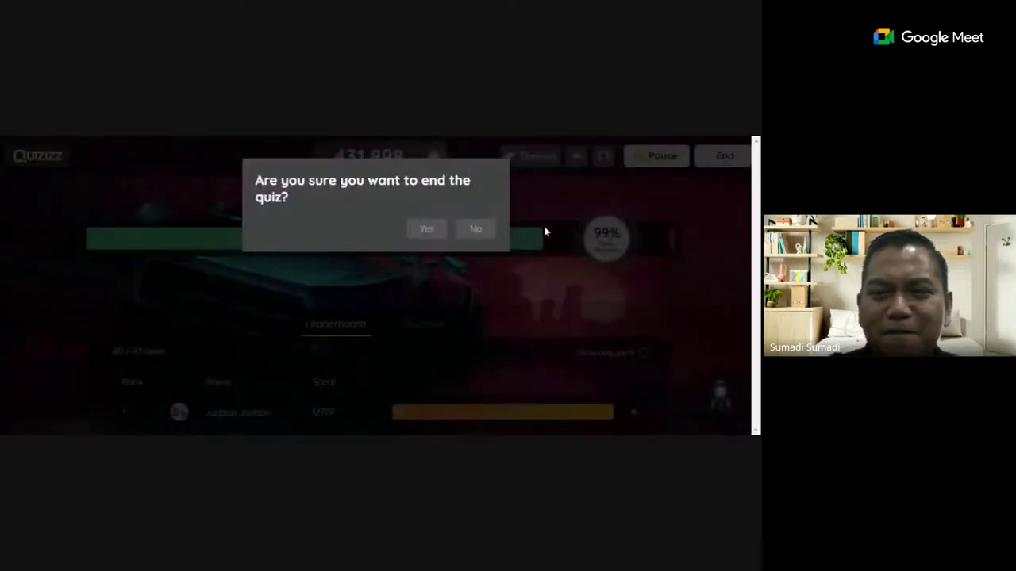
left_click(427, 230)
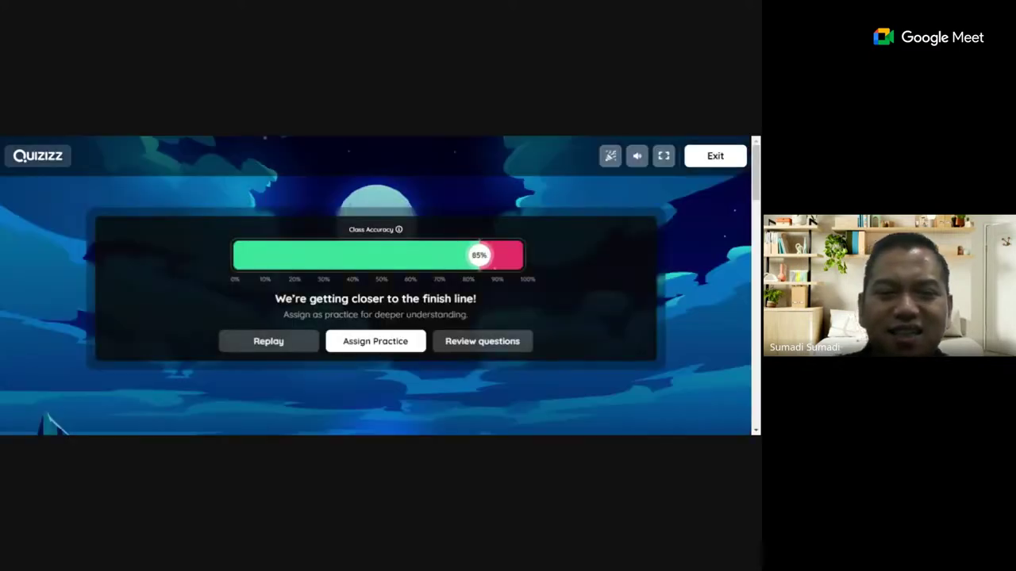
scroll(605, 266, "down", 5)
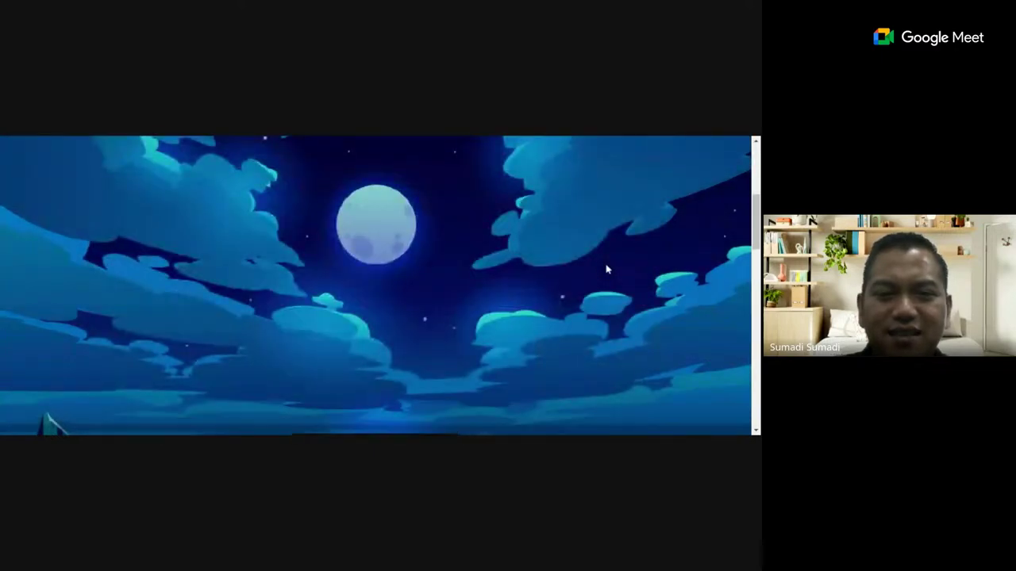
scroll(606, 270, "up", 5)
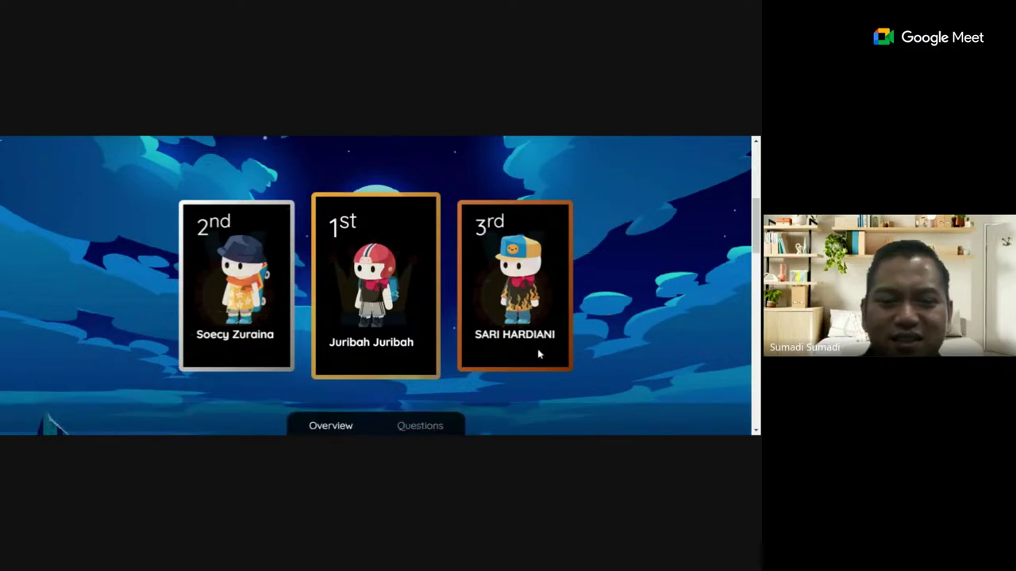
- Review the final results overview, comparing participants' scores, accuracy and answers to questions Q1 to Q5
scroll(727, 330, "down", 5)
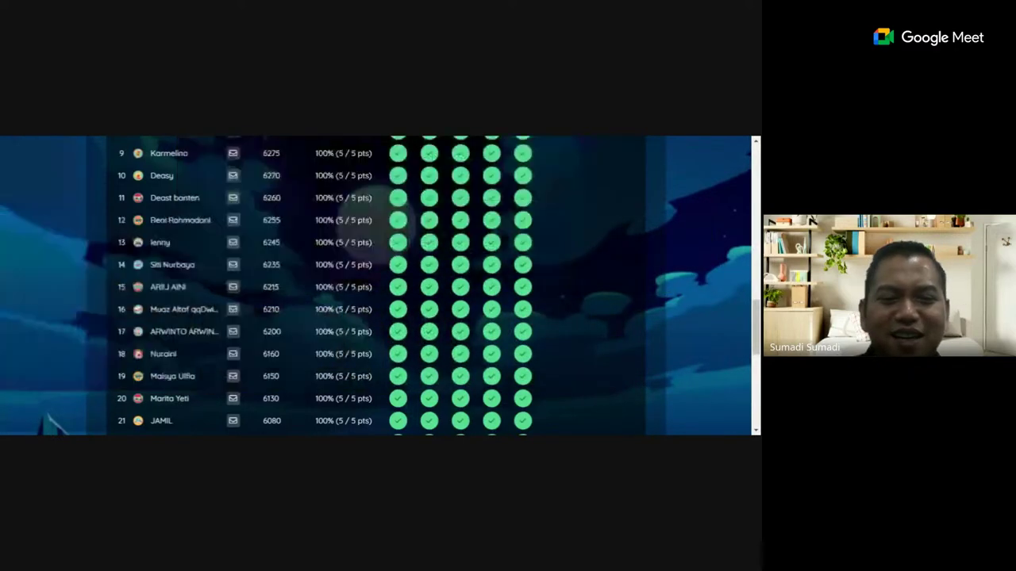
scroll(373, 302, "down", 5)
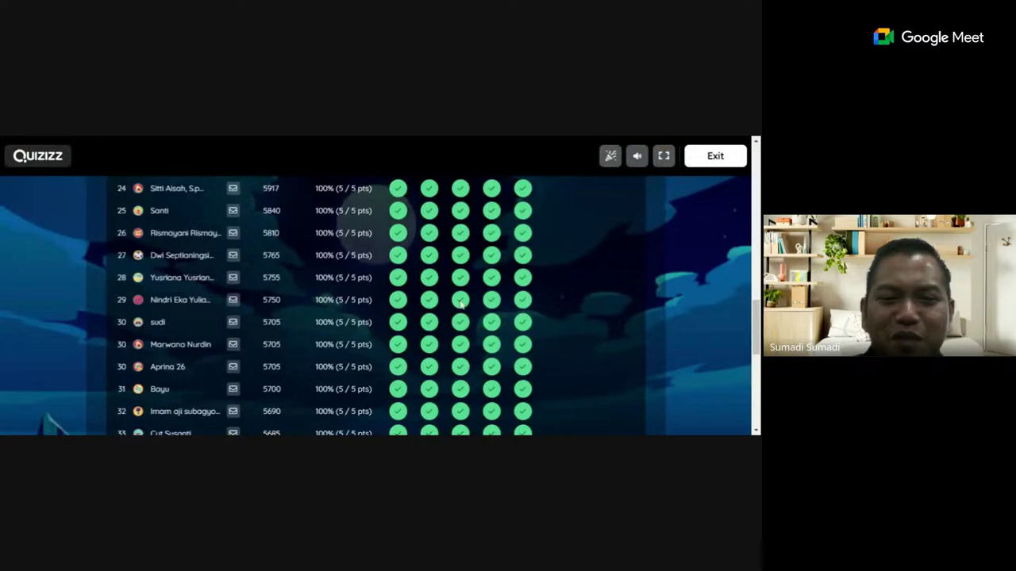
scroll(460, 302, "up", 10)
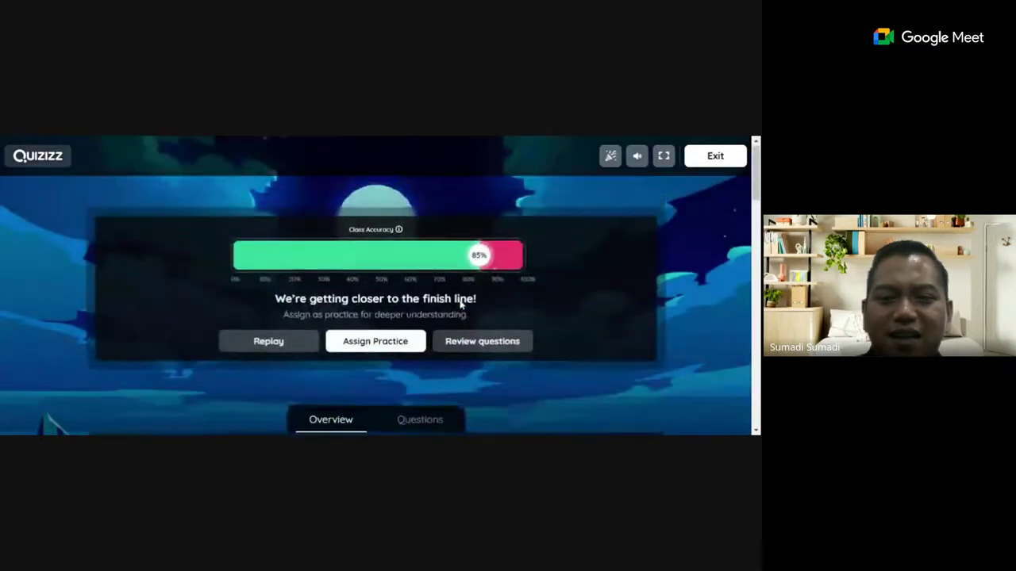
scroll(460, 304, "down", 2)
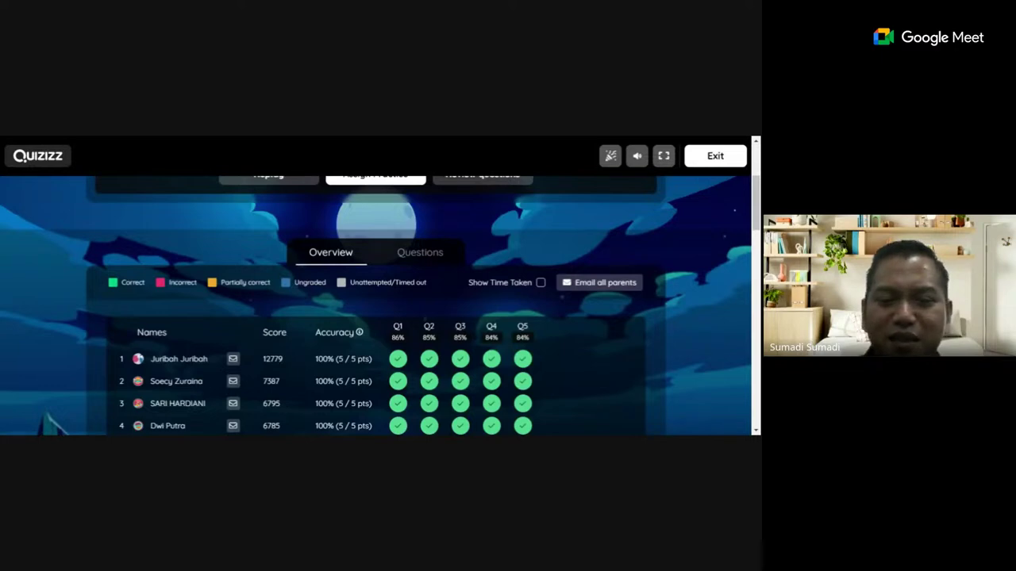
scroll(460, 305, "down", 3)
scroll(460, 305, "up", 4)
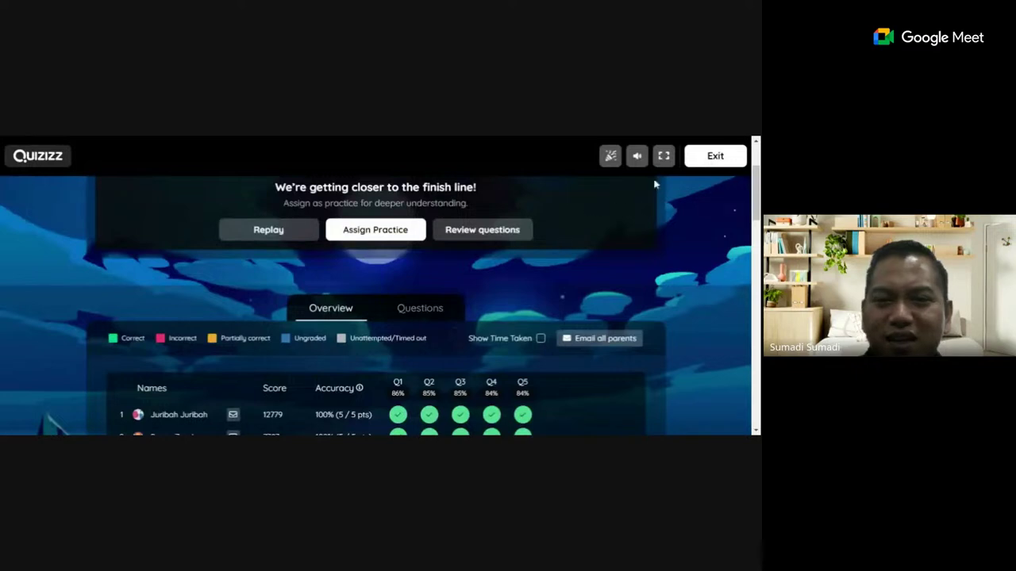
- Exit the finished quiz's results to its "Operasi Bilangan" report, and open the list of all quiz reports
left_click(715, 157)
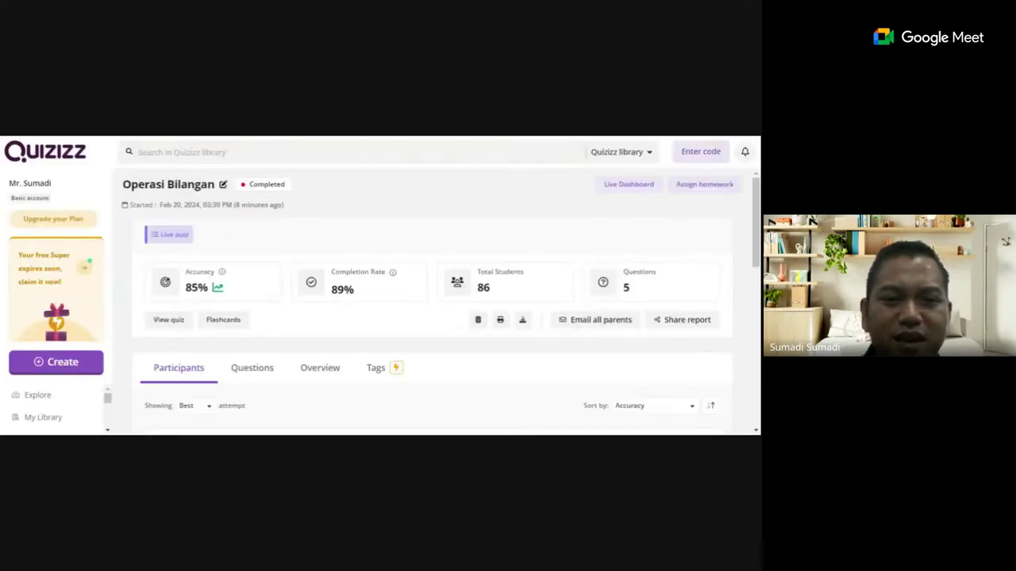
scroll(442, 225, "down", 2)
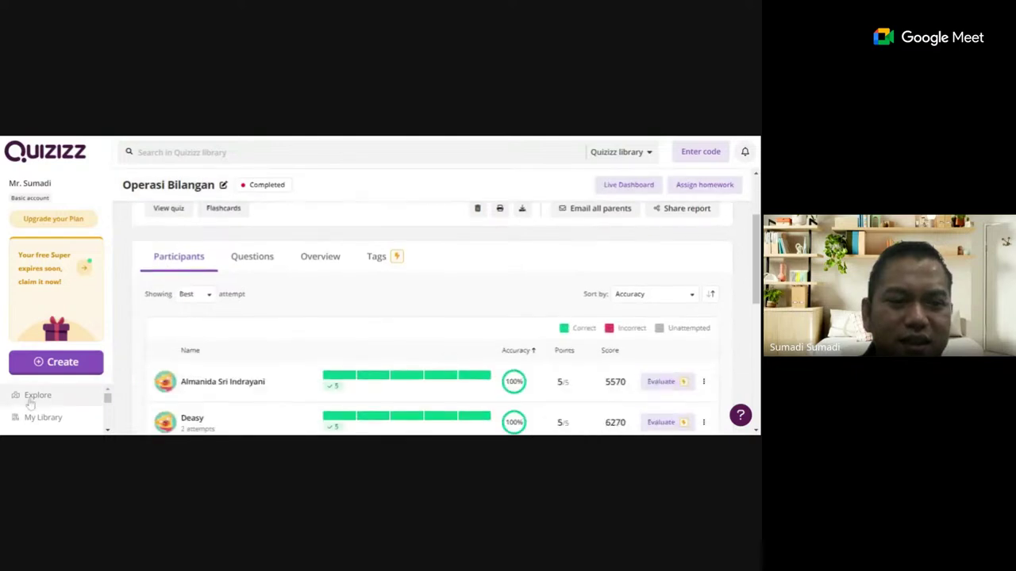
scroll(30, 405, "down", 2)
scroll(40, 411, "down", 2)
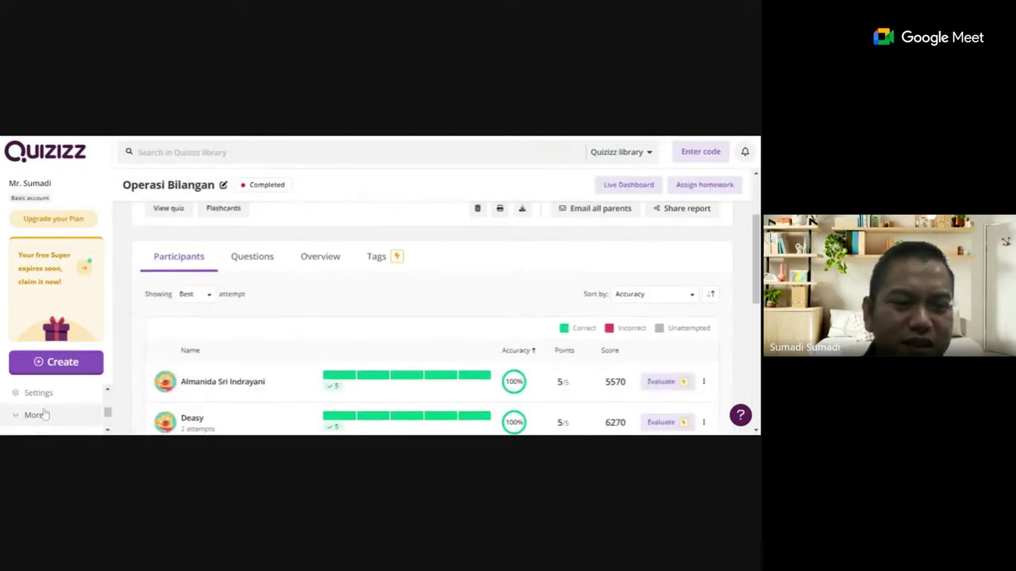
scroll(45, 414, "up", 3)
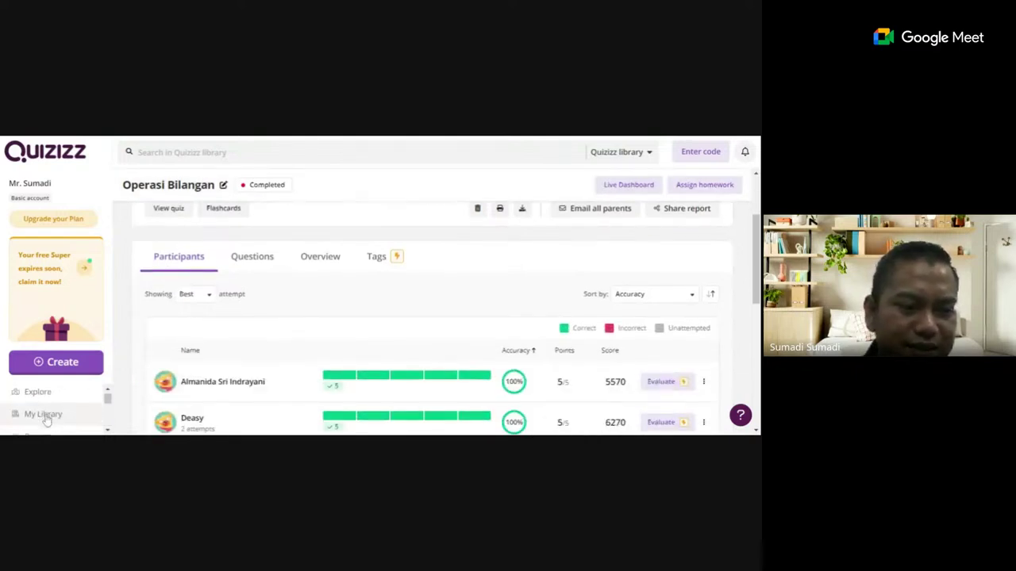
scroll(46, 412, "down", 3)
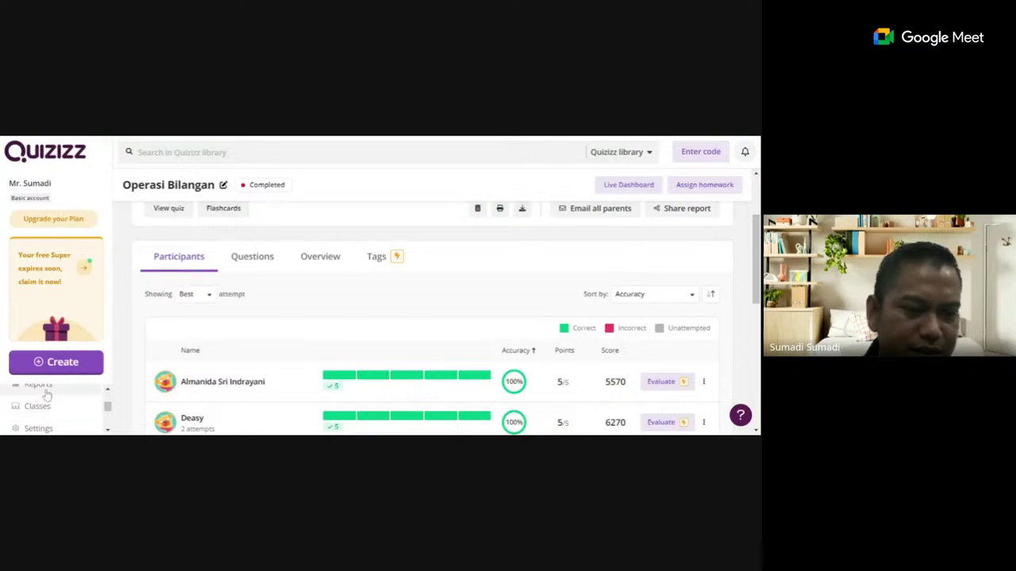
left_click(42, 387)
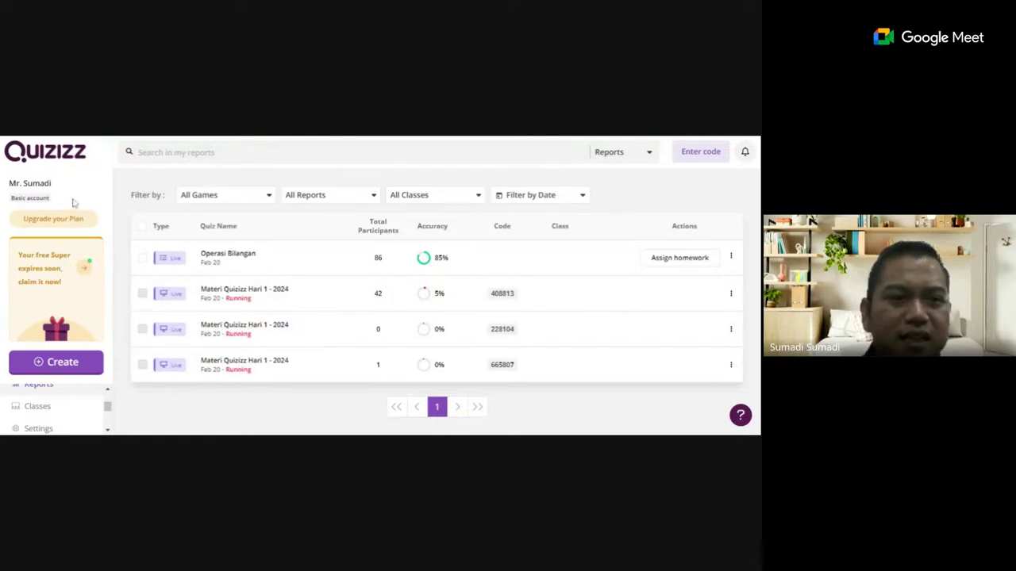
- Highlight the "Basic account" label under the profile name to point out the account type, and clear the selection
left_click_drag(74, 202, 7, 206)
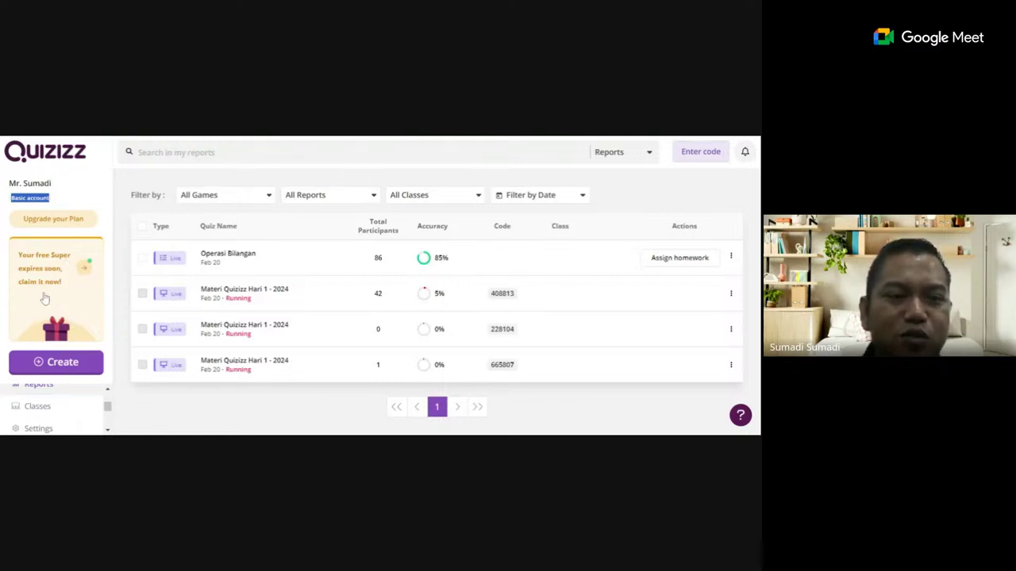
left_click(60, 201)
left_click_drag(58, 199, 19, 209)
left_click(55, 203)
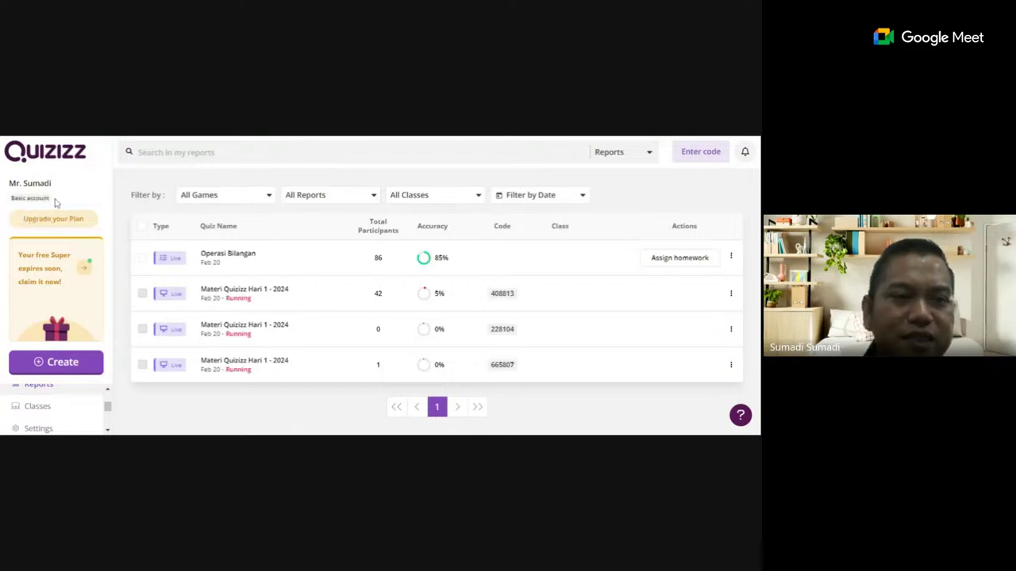
- Open the instructions for claiming the free Super plan, read the required activities, and close them
left_click(55, 143)
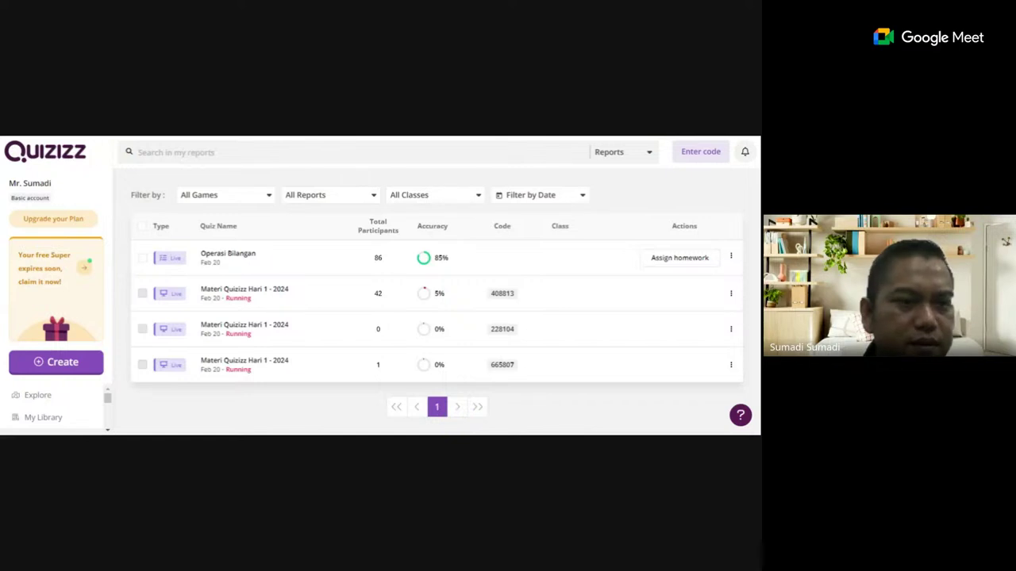
left_click(90, 274)
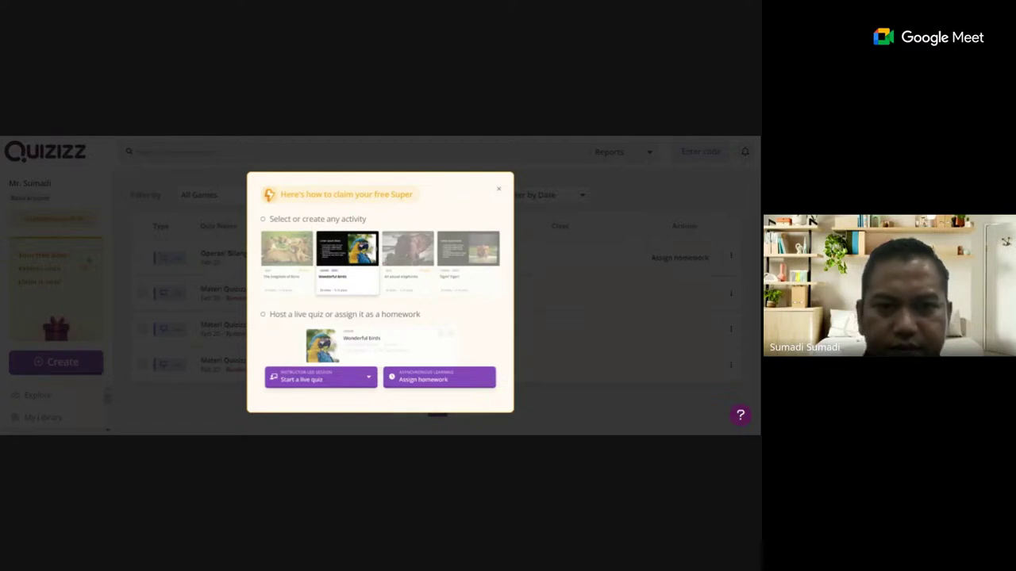
left_click(498, 188)
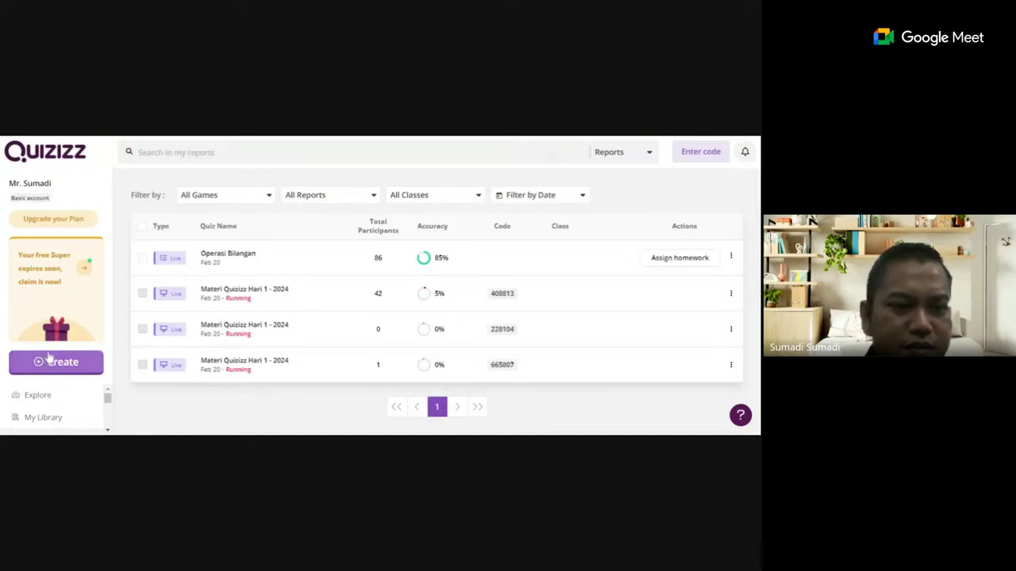
- Log out of the teacher account
scroll(63, 419, "down", 5)
scroll(64, 421, "up", 3)
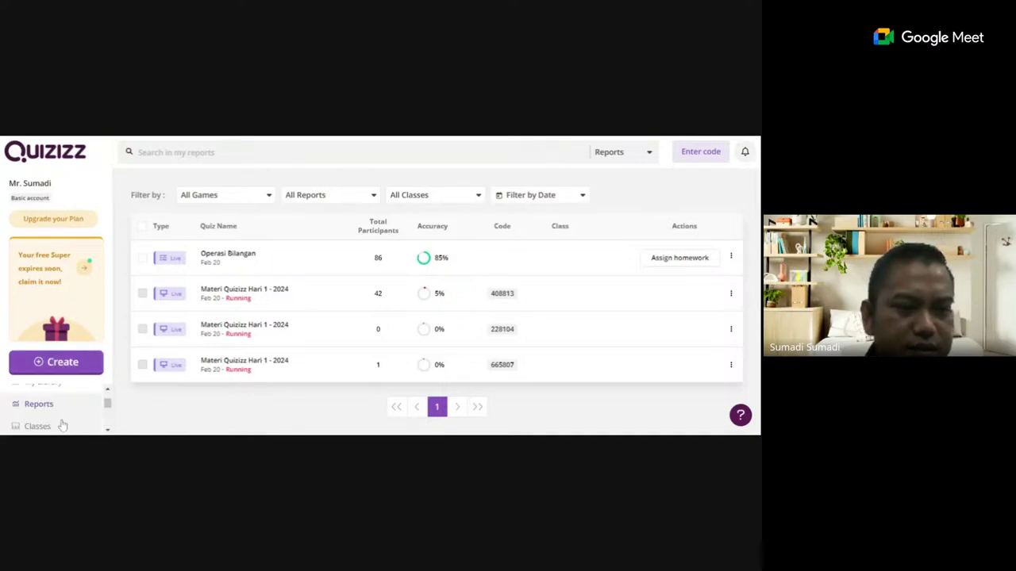
scroll(63, 421, "down", 2)
scroll(63, 420, "up", 3)
scroll(62, 422, "down", 3)
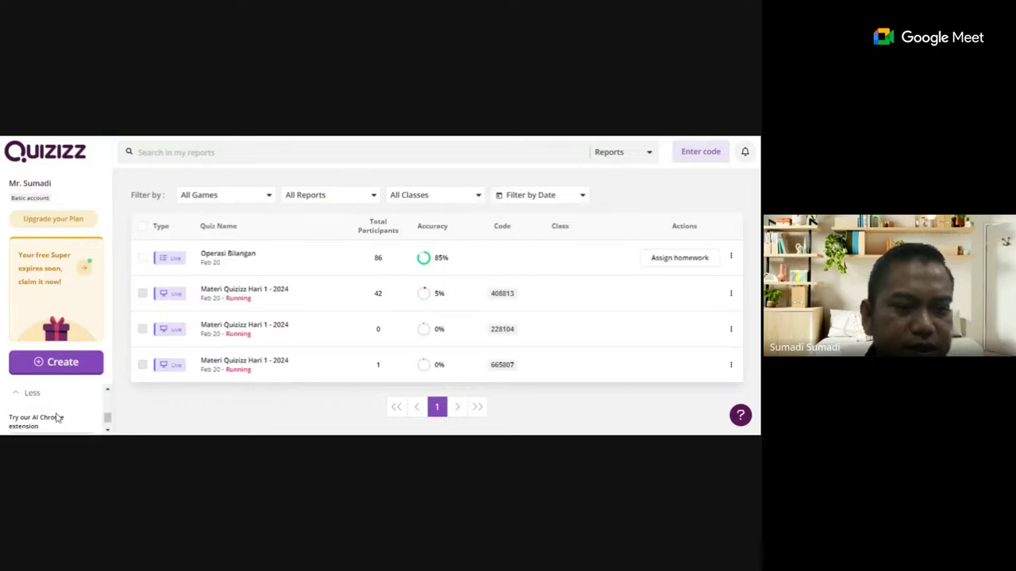
scroll(57, 425, "up", 1)
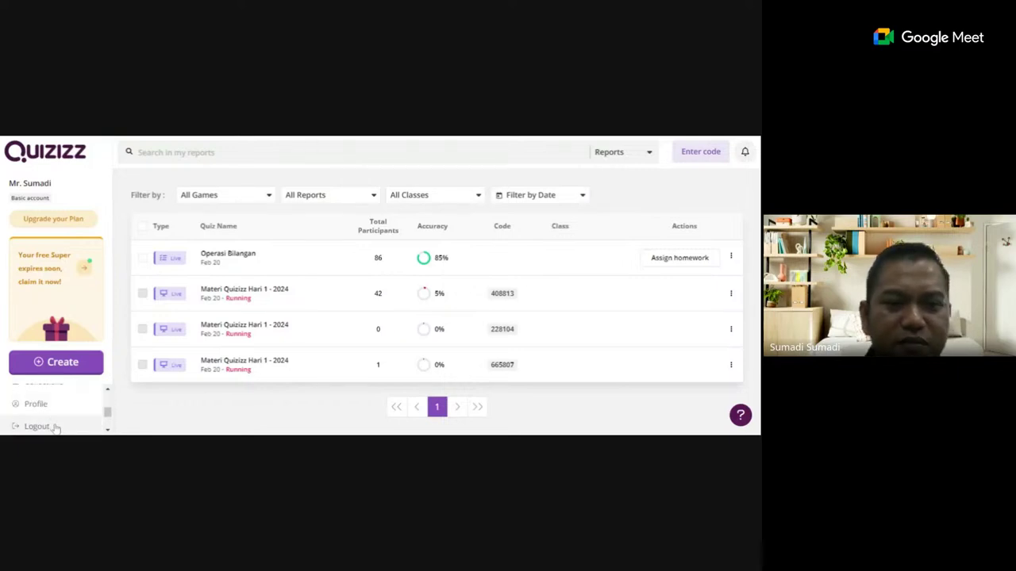
left_click(36, 426)
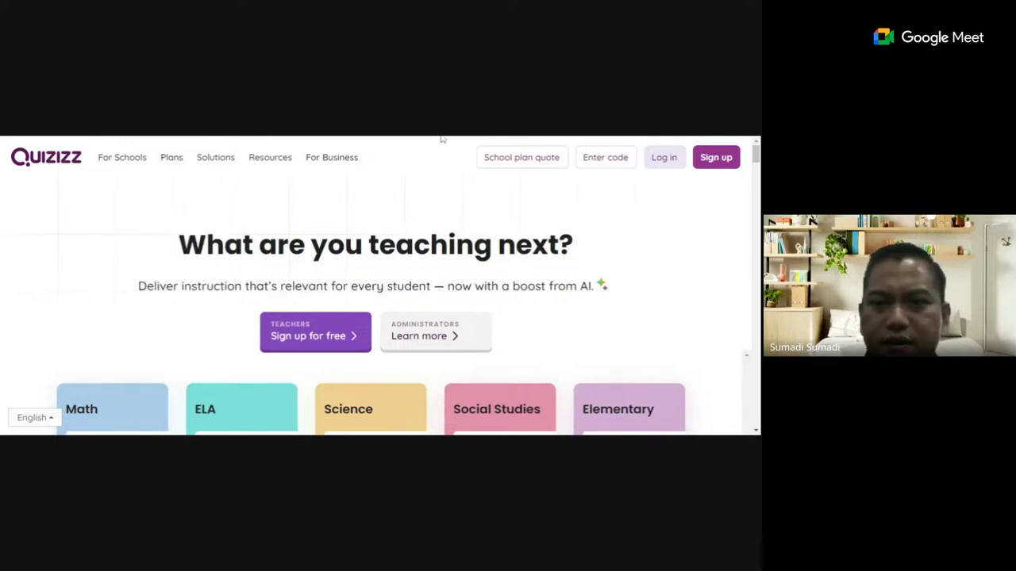
- Log back in to the teacher account with Google and return to the home page
left_click(665, 157)
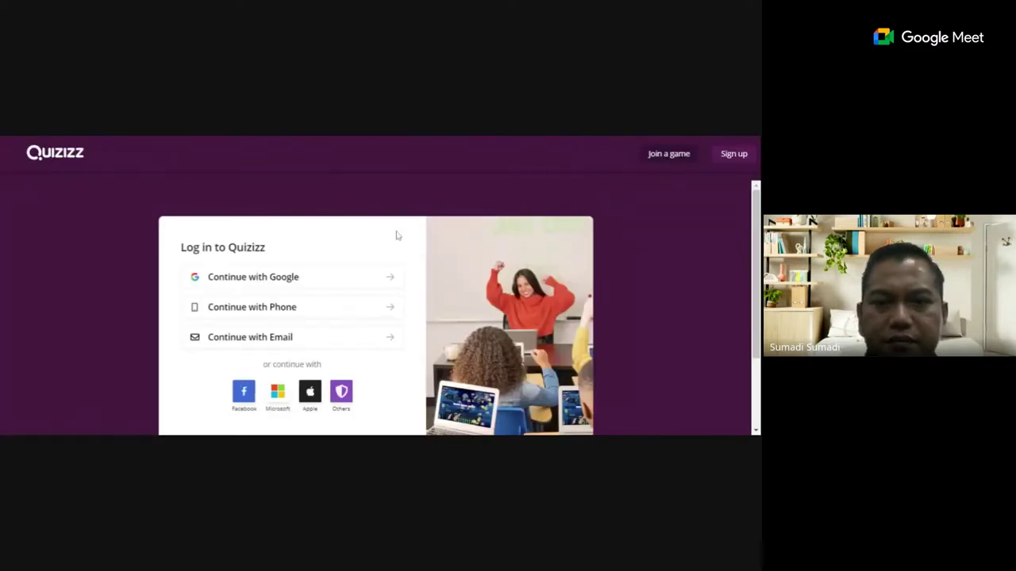
left_click(255, 285)
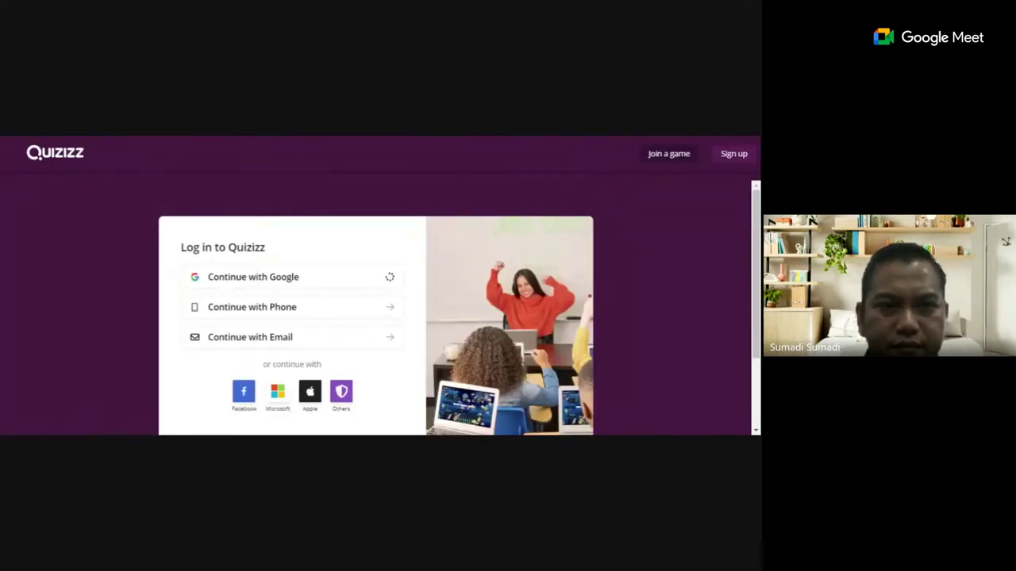
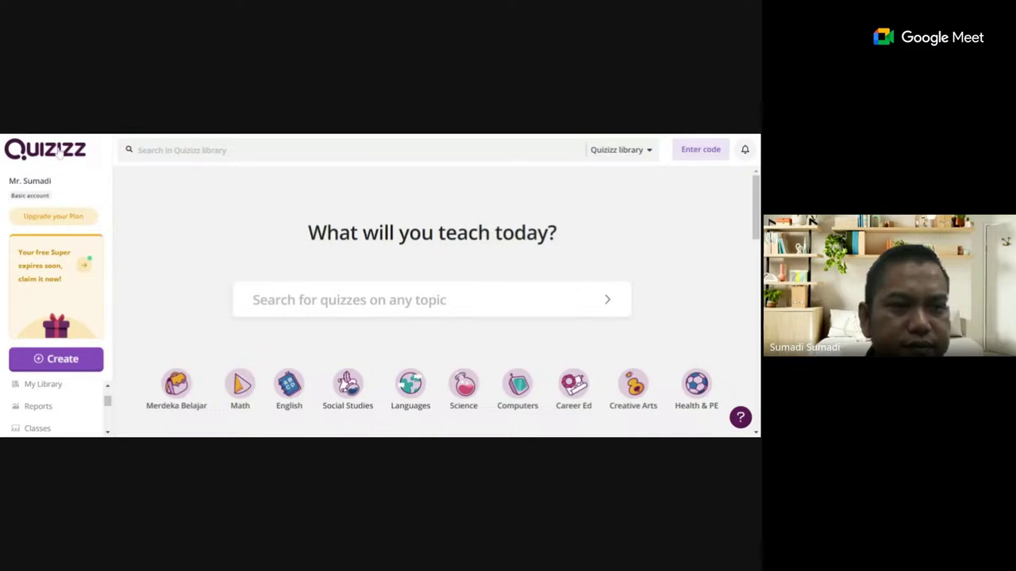
left_click(58, 140)
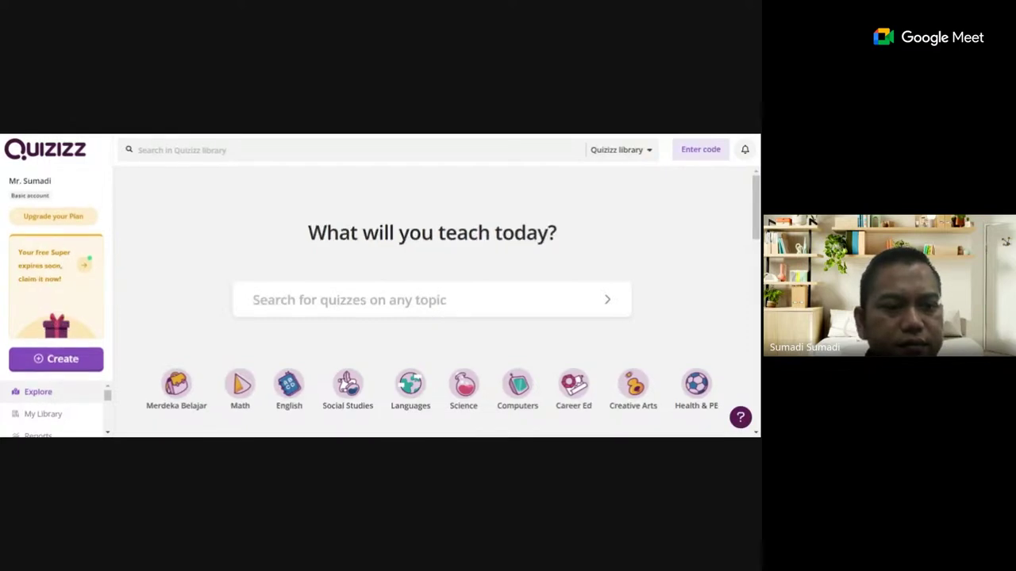
scroll(93, 390, "down", 2)
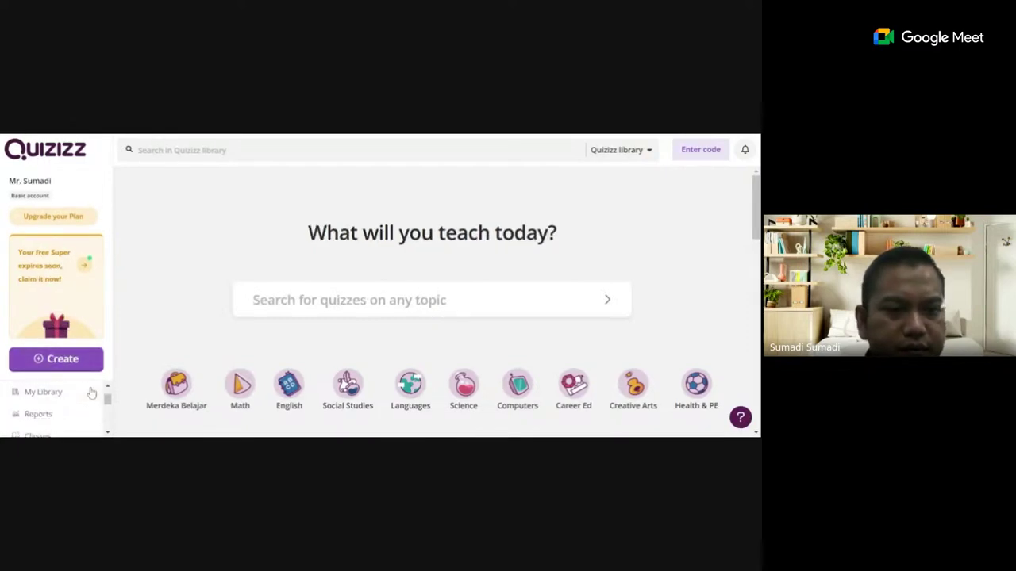
scroll(95, 384, "up", 2)
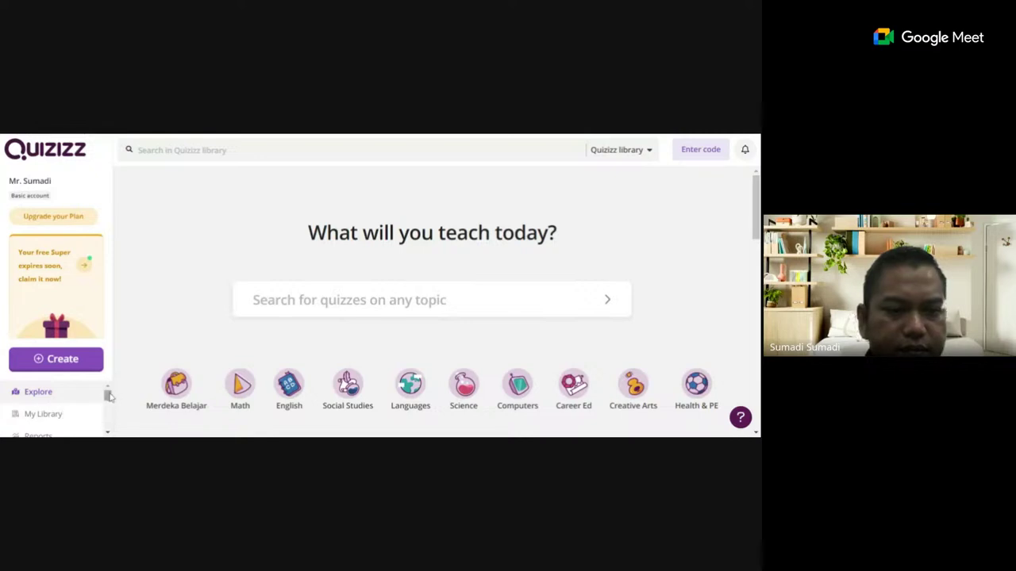
mouse_move(104, 397)
left_mouse_down()
mouse_move(108, 428)
mouse_move(104, 392)
left_mouse_up()
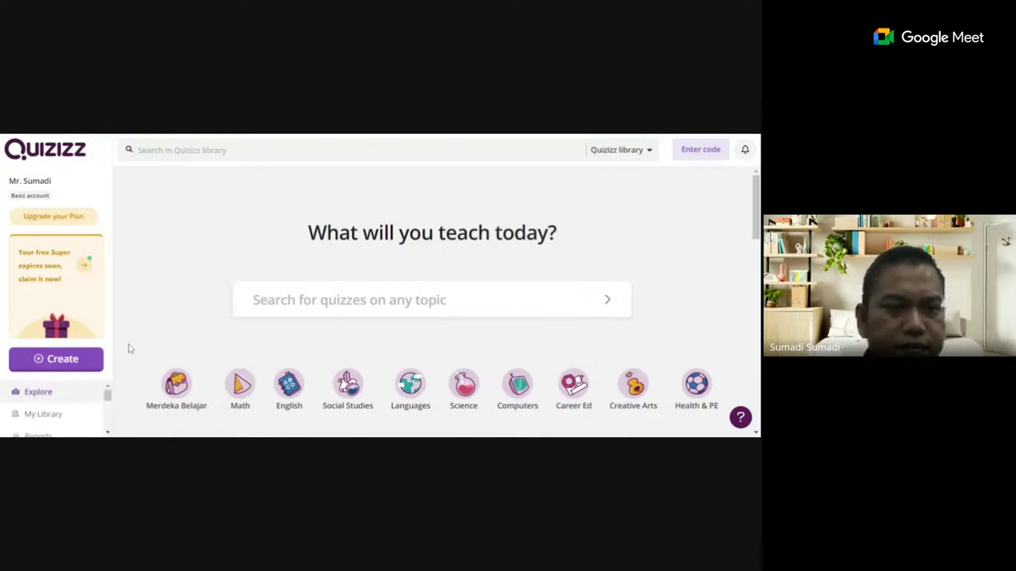
scroll(81, 408, "down", 3)
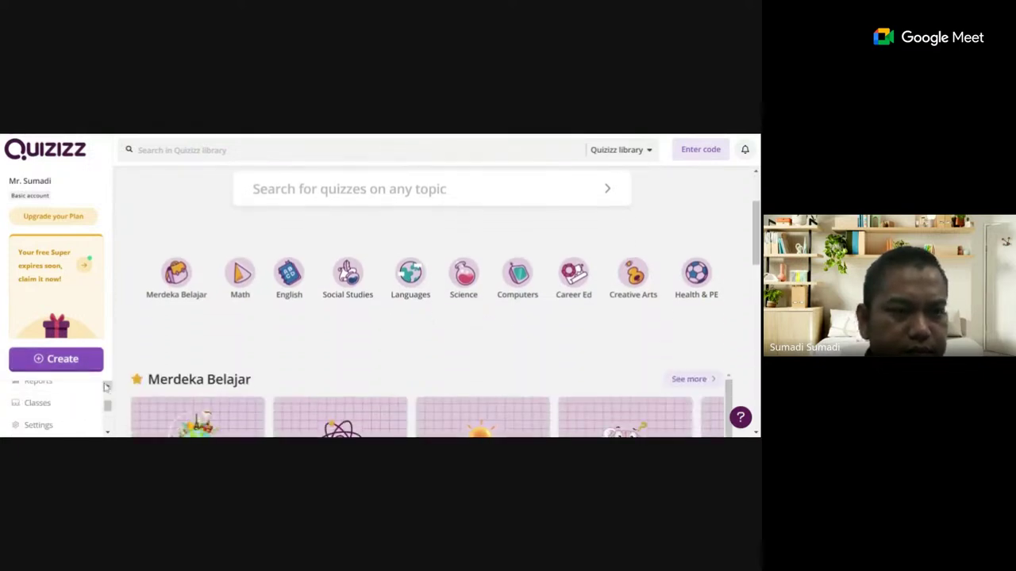
left_click(68, 143)
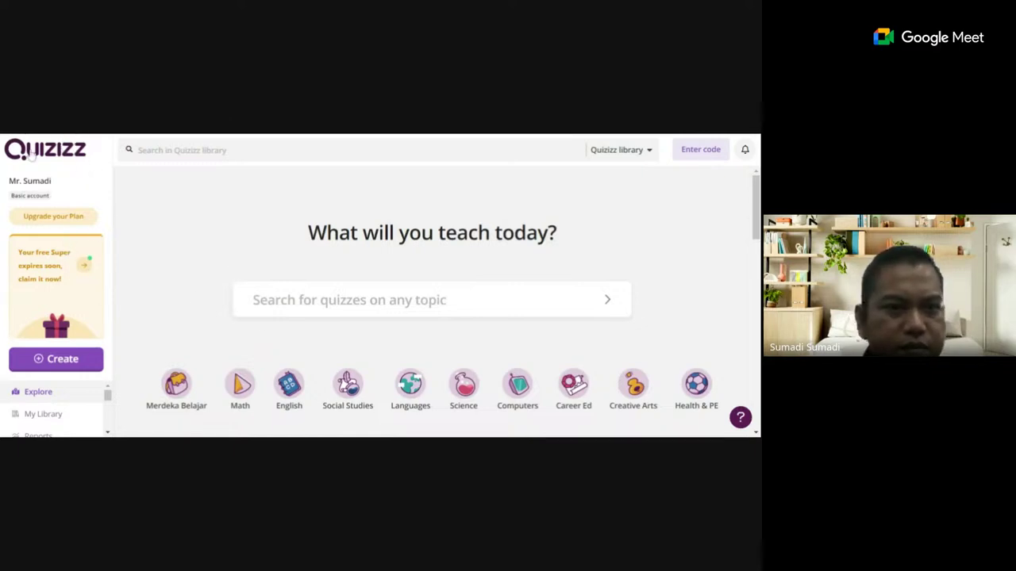
- Open the "Operasi Bilangan" quiz from My Library and bring up its homework assignment settings
scroll(68, 415, "down", 2)
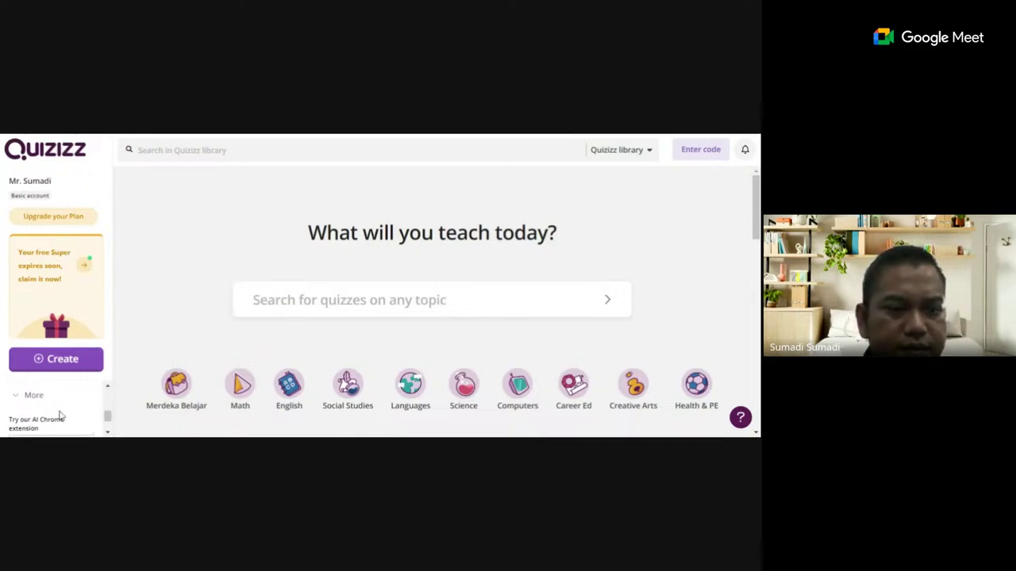
scroll(59, 413, "up", 2)
left_click(47, 419)
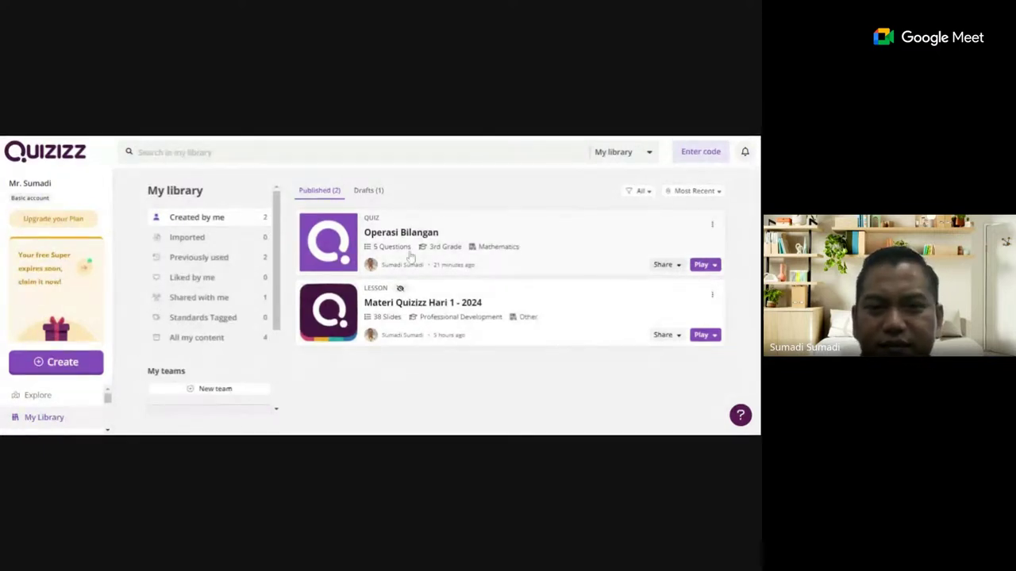
left_click(409, 248)
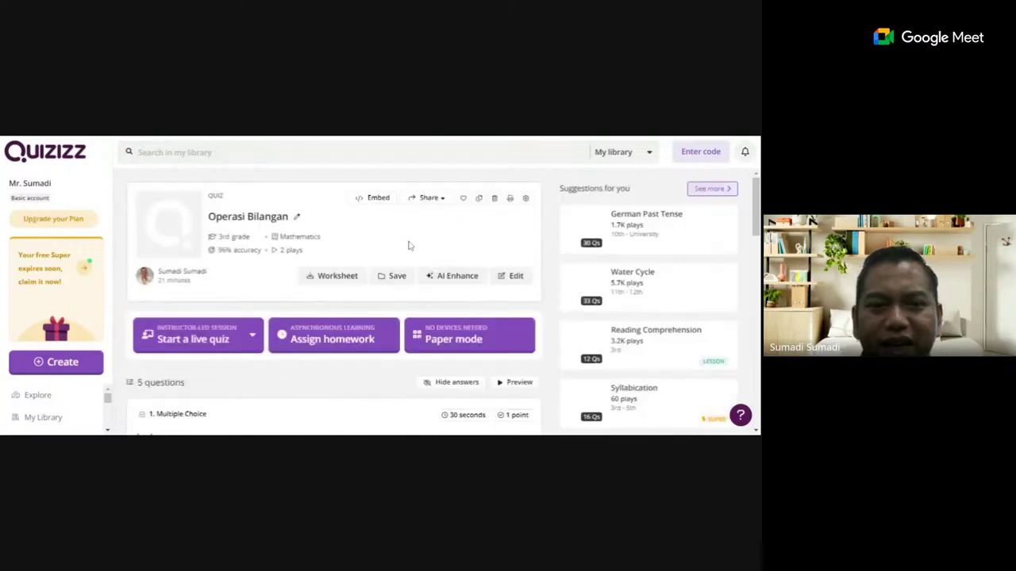
scroll(295, 279, "down", 3)
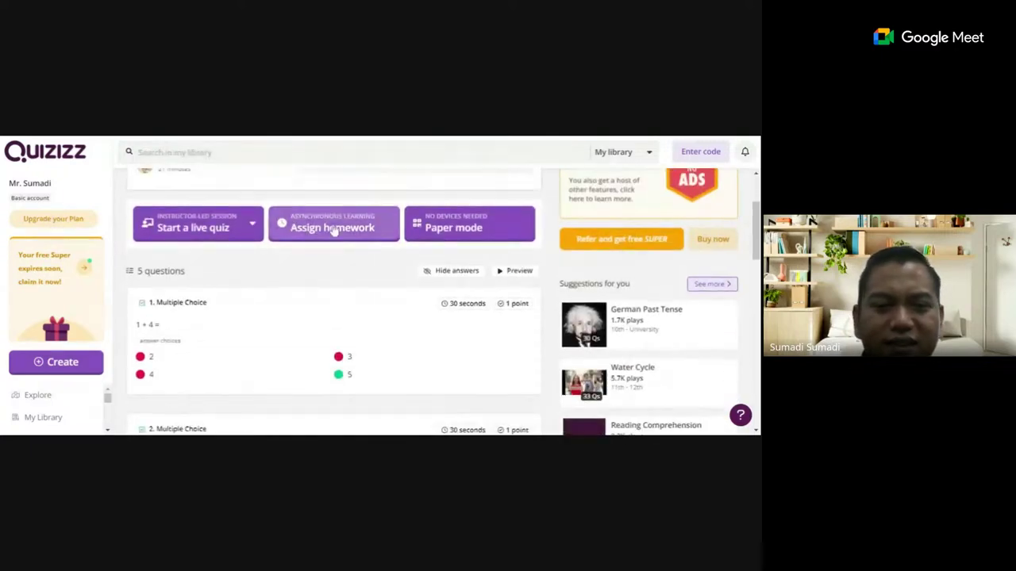
left_click(330, 228)
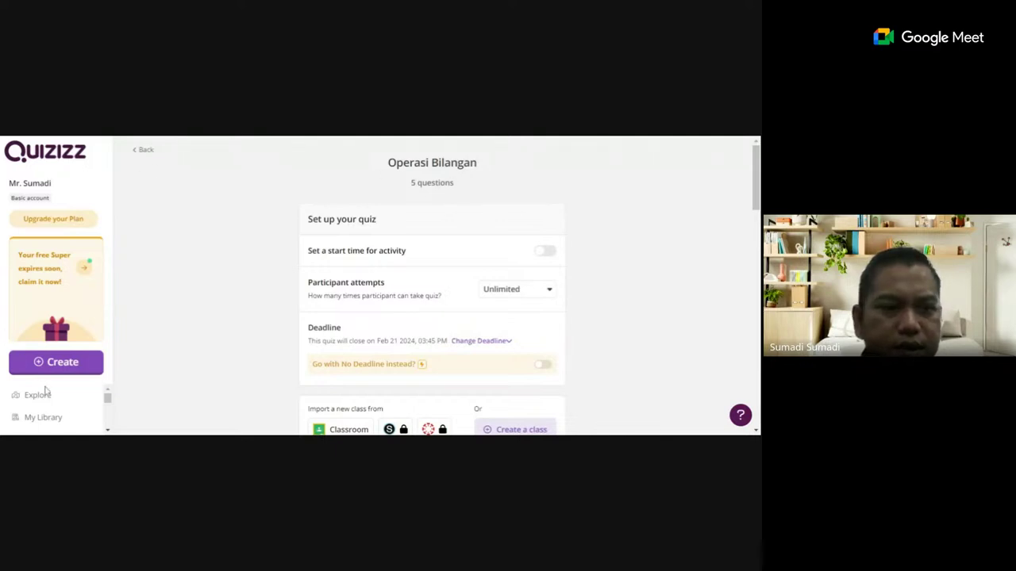
scroll(49, 401, "down", 3)
scroll(54, 416, "up", 2)
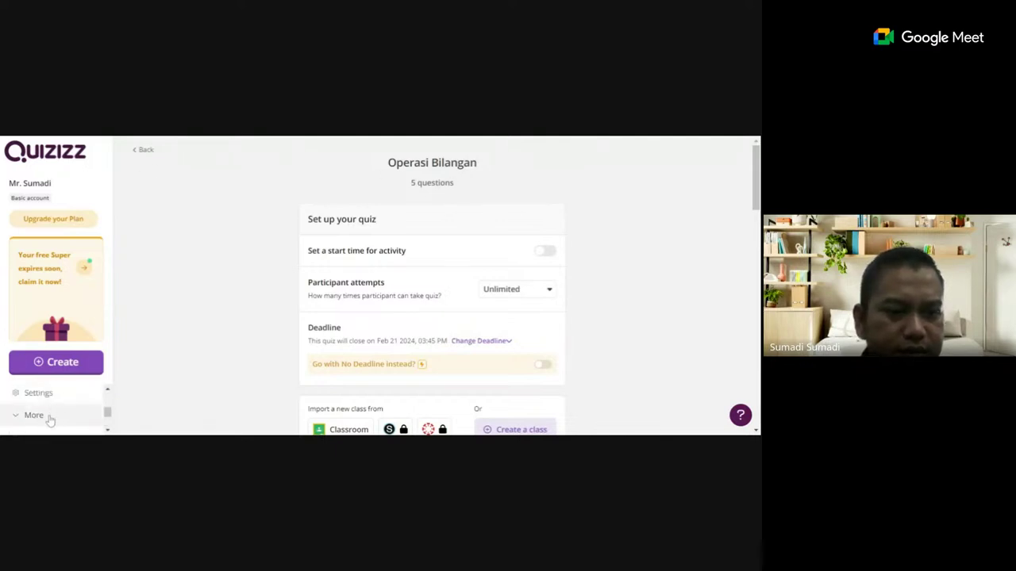
scroll(54, 416, "down", 5)
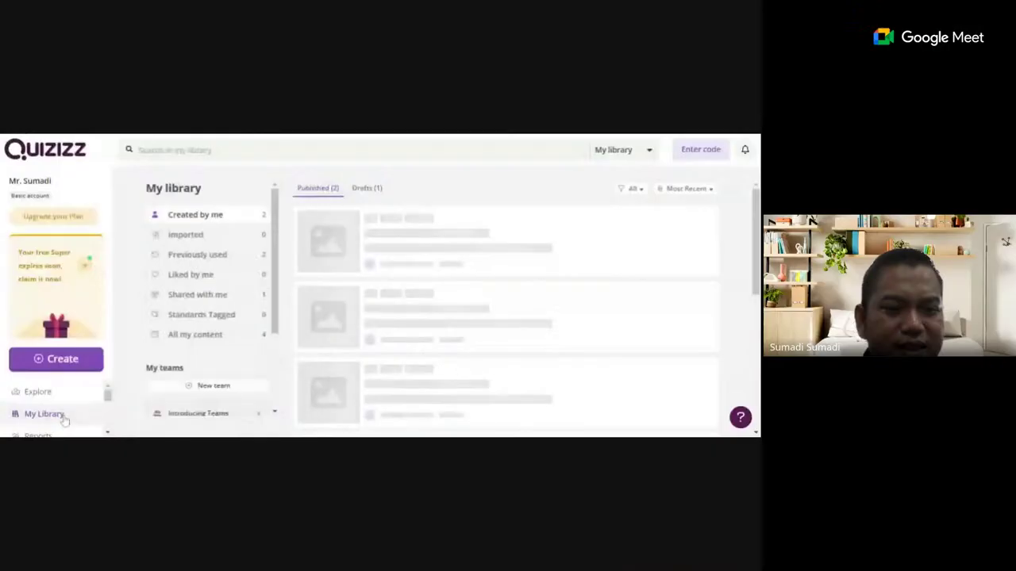
- Reopen "Operasi Bilangan" from the library, go to its homework setup, step back to the quiz page and enter the setup again
left_click(411, 242)
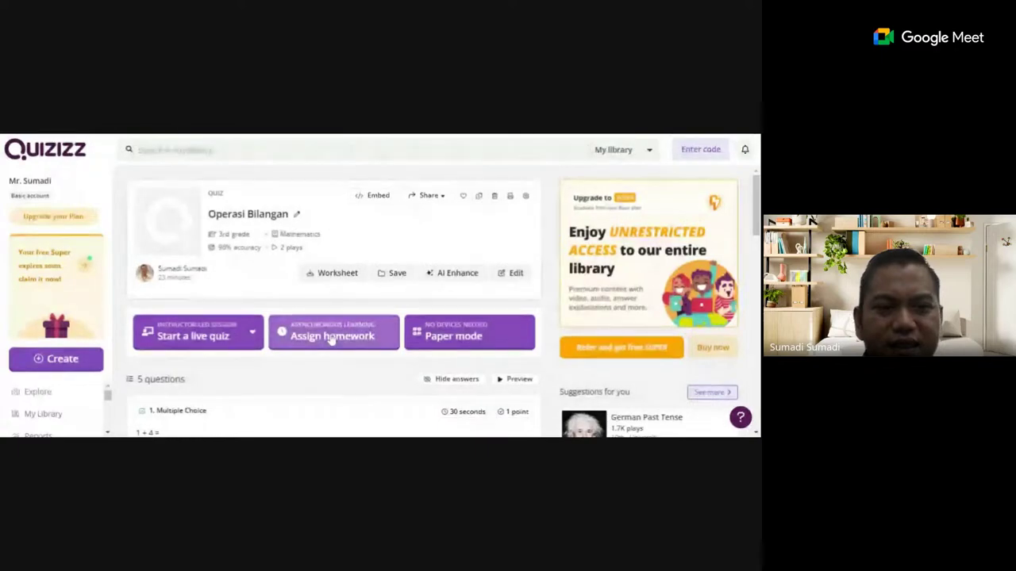
left_click(331, 337)
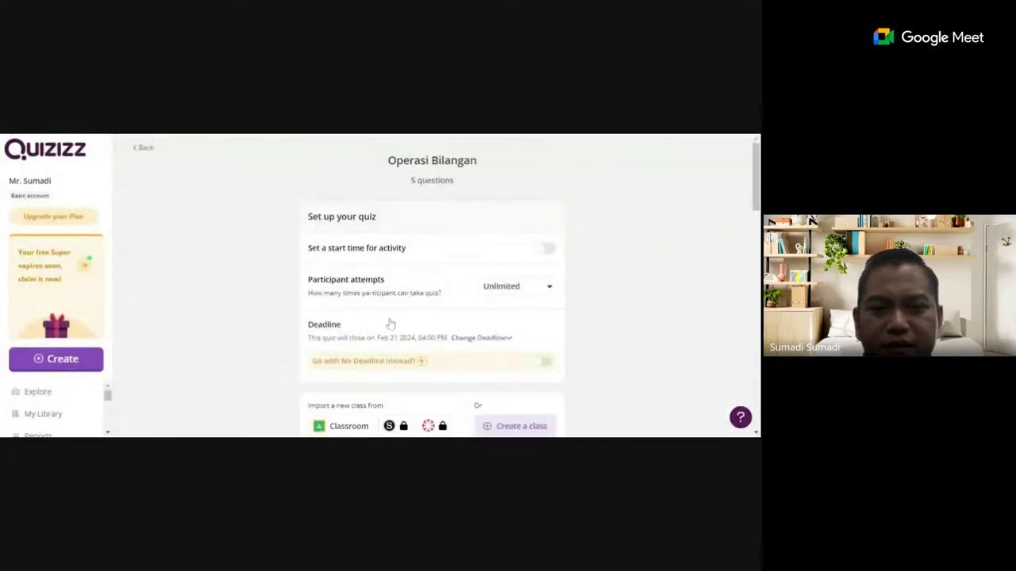
scroll(393, 331, "down", 2)
scroll(389, 337, "up", 2)
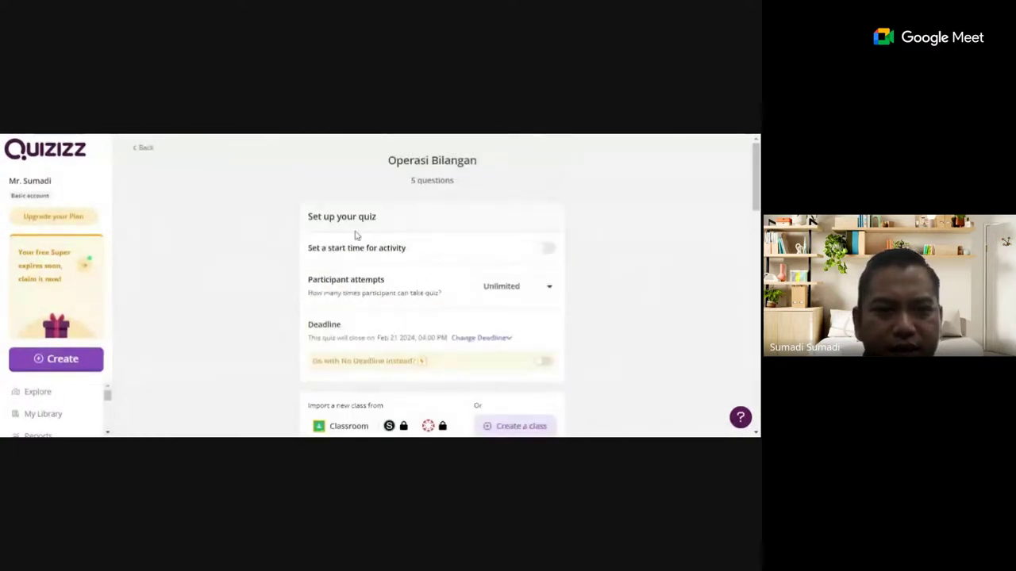
left_click(146, 151)
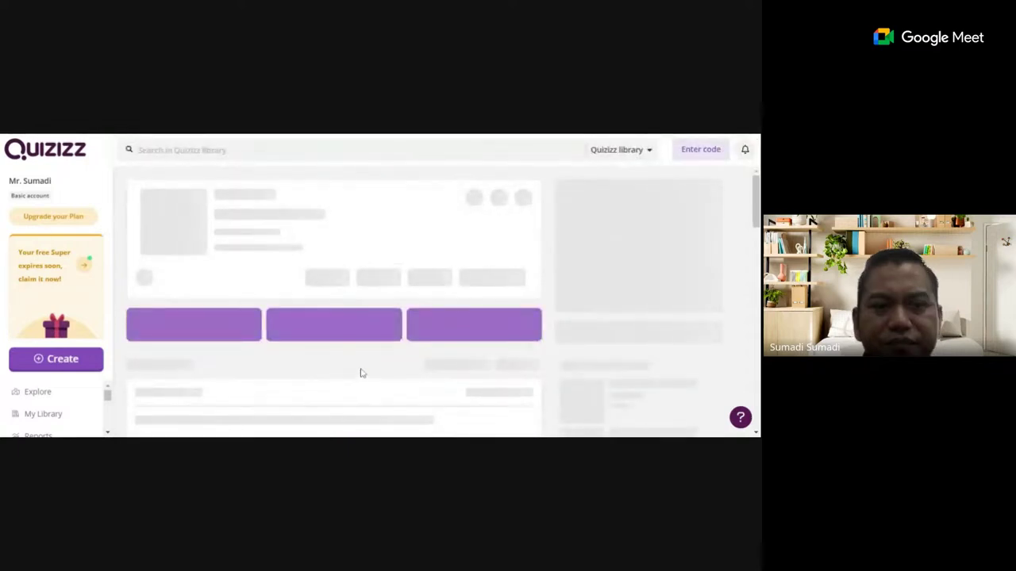
left_click(343, 343)
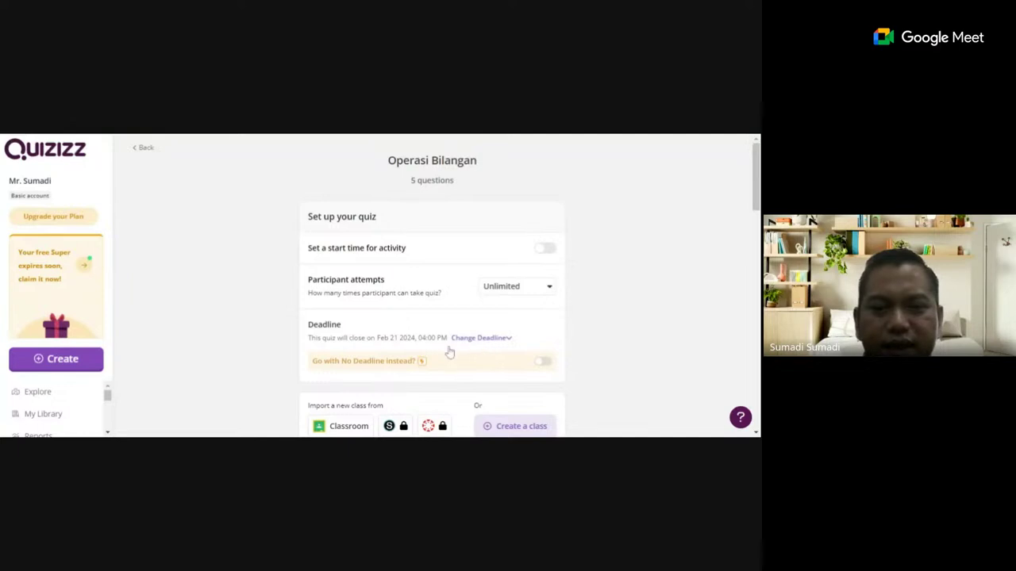
- Expand the homework deadline options, examine which dates the calendar allows, and close the calendar without choosing another date
left_click(486, 341)
scroll(488, 346, "down", 2)
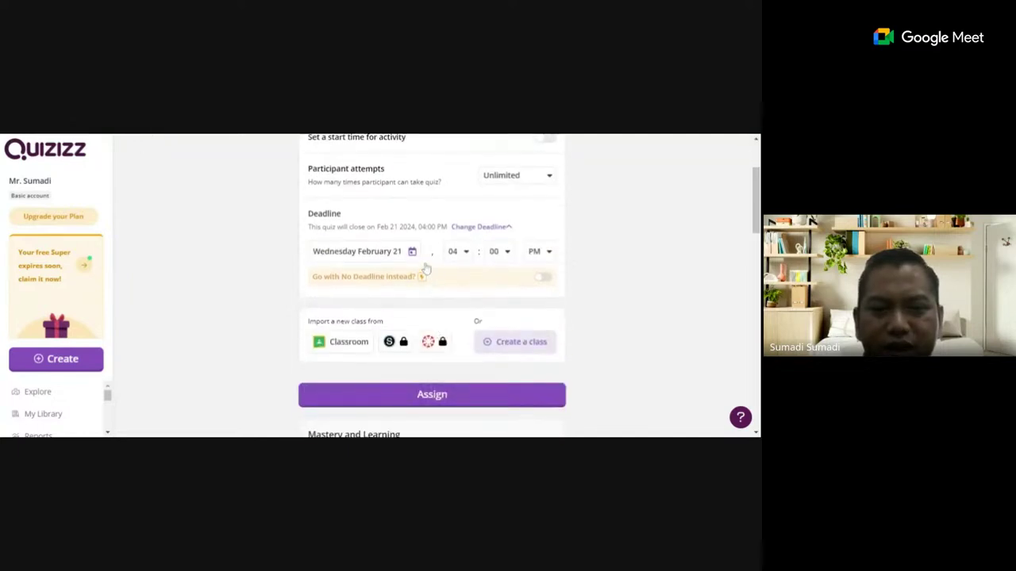
left_click(402, 252)
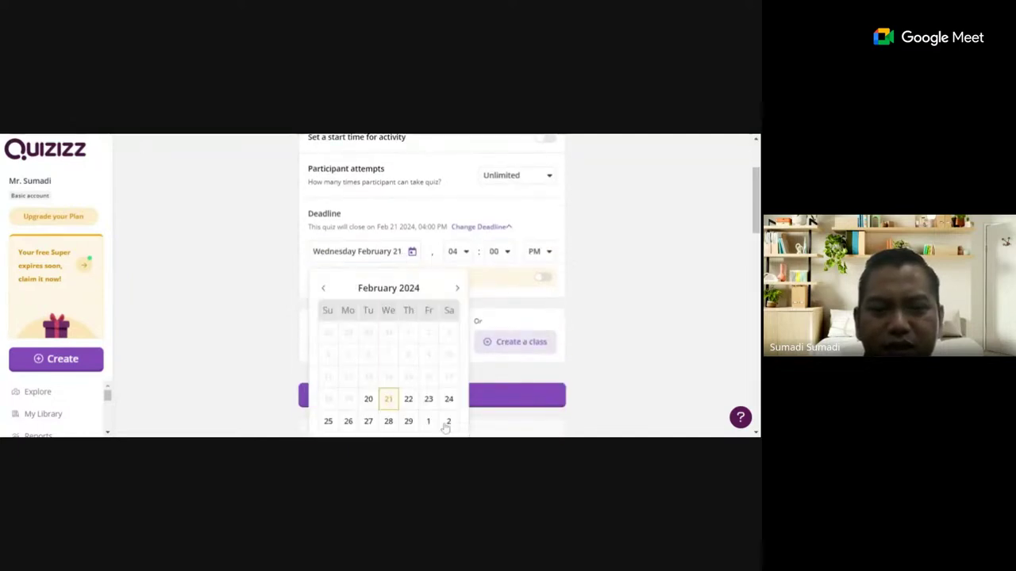
scroll(440, 416, "down", 1)
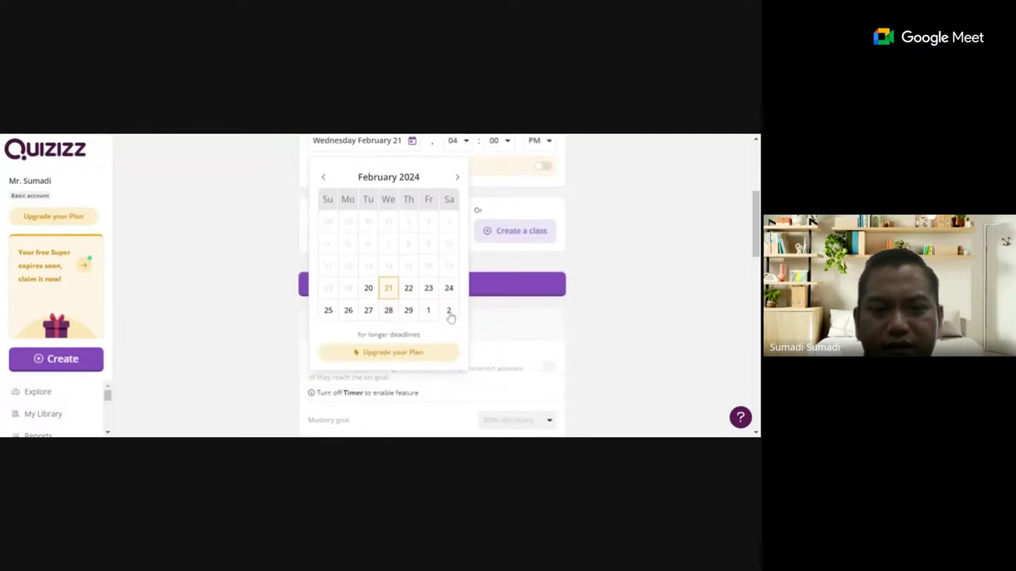
scroll(450, 316, "up", 1)
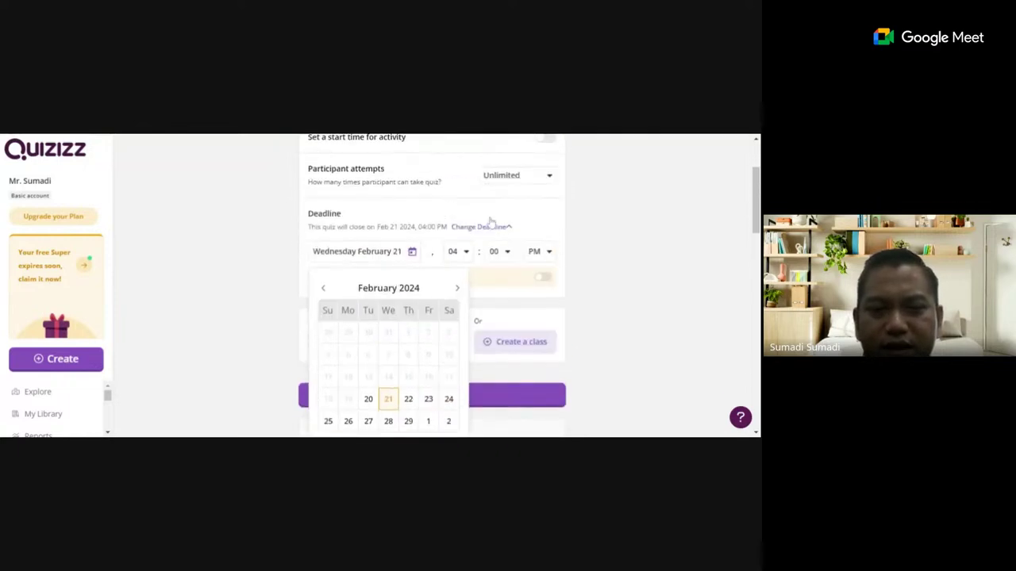
left_click(499, 295)
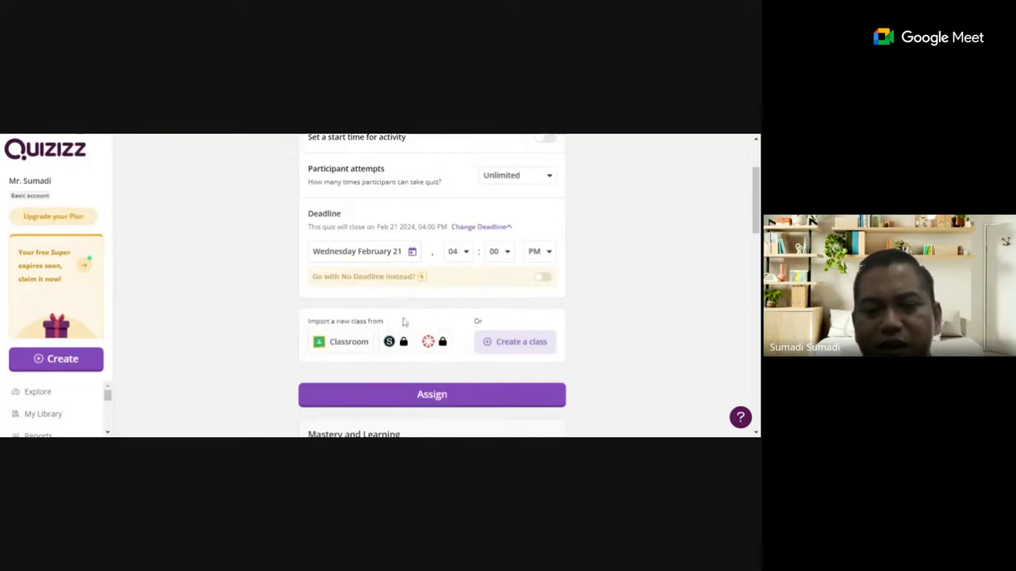
- Assign the "Operasi Bilangan" quiz as homework and copy its join link
left_click(436, 401)
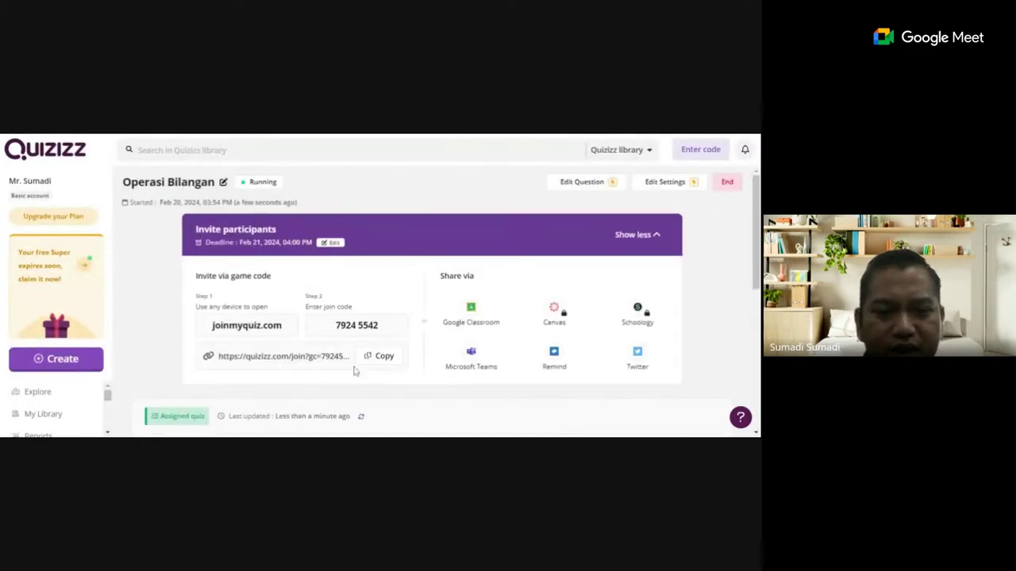
left_click(381, 361)
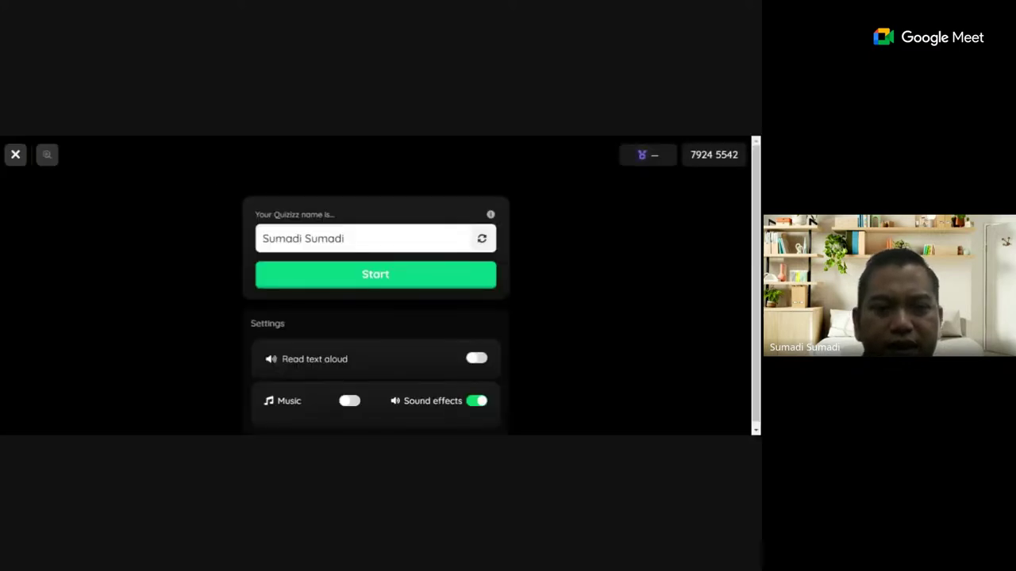
- Join the assigned quiz as a participant with the name shortened to one word, and start the game
left_click_drag(299, 238, 346, 238)
key("BackSpace")
left_click(402, 288)
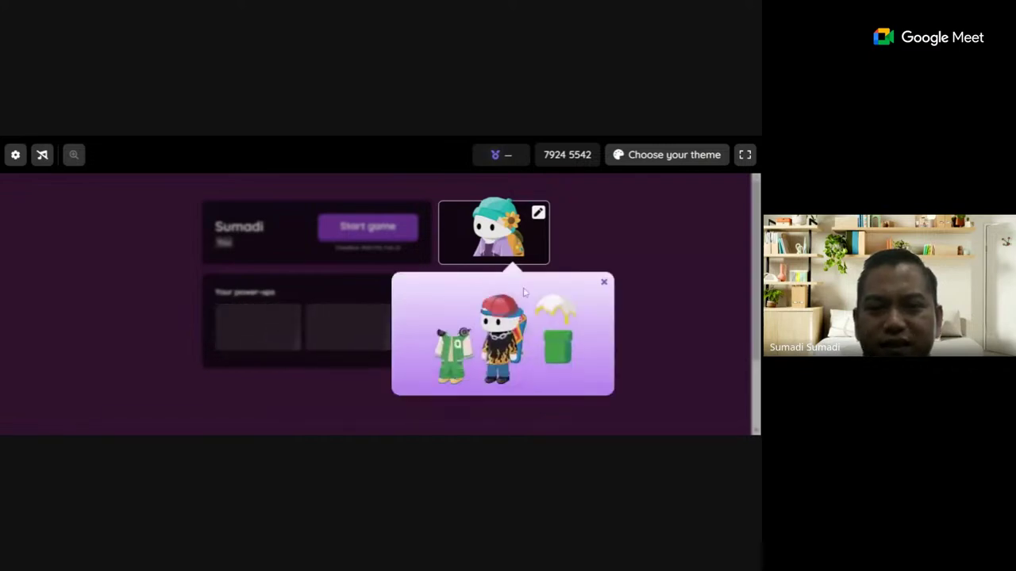
left_click(603, 283)
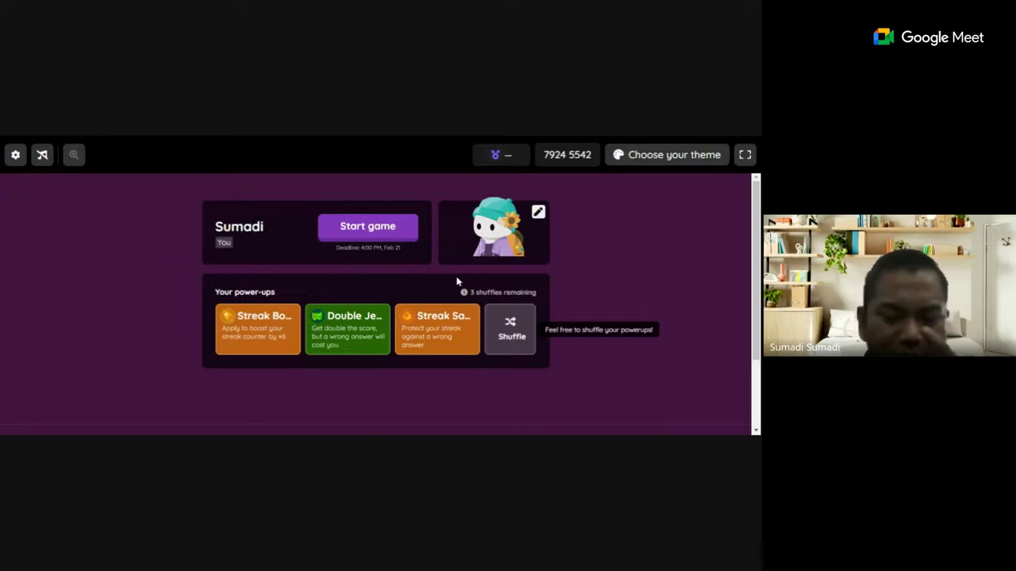
left_click(363, 238)
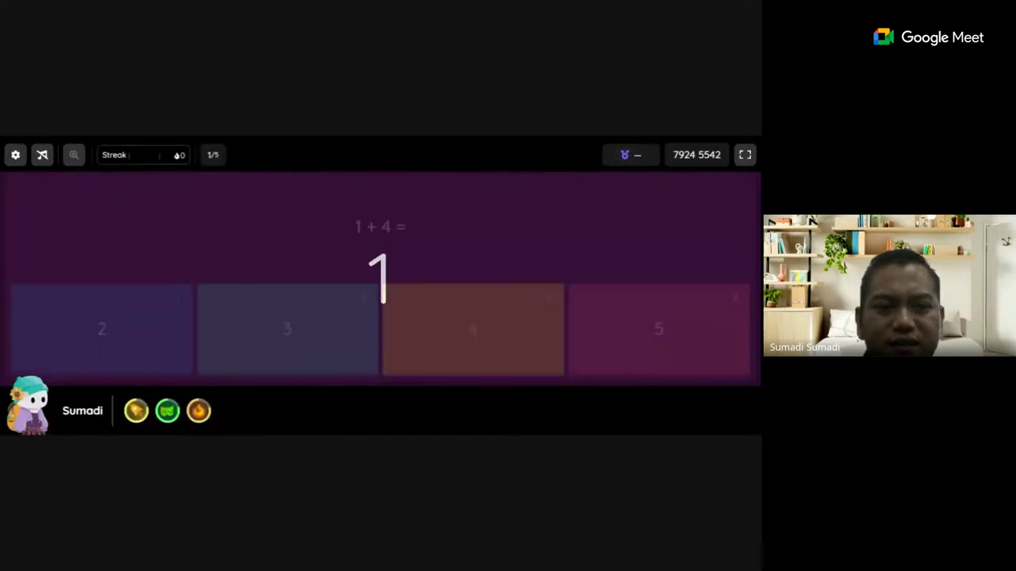
- Answer all five arithmetic questions correctly, choosing 5 for 1 + 4, 12 for 15 - 3, 7 for 3 + 4 and 6 for 2 x 3
left_click(632, 342)
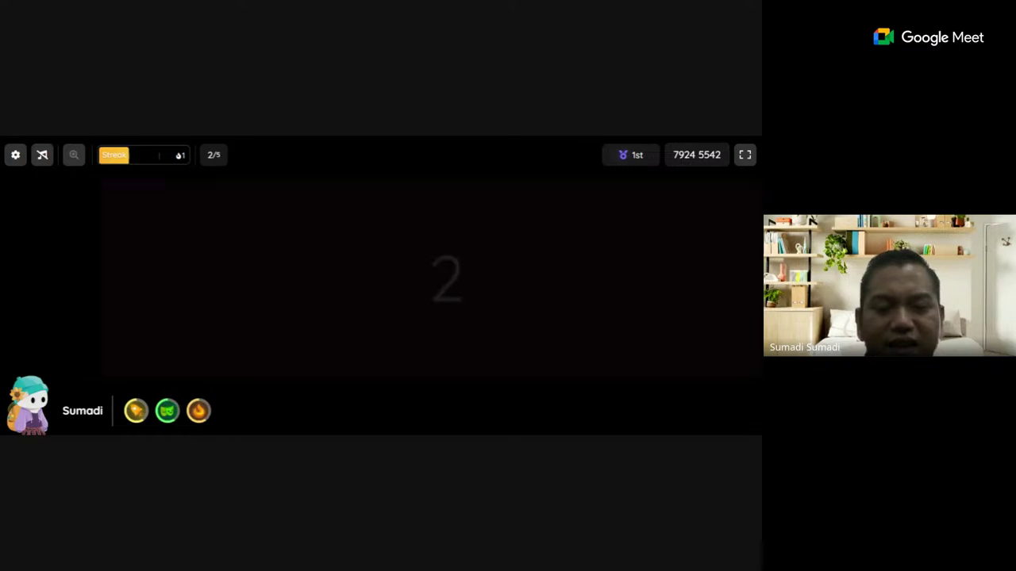
left_click(480, 334)
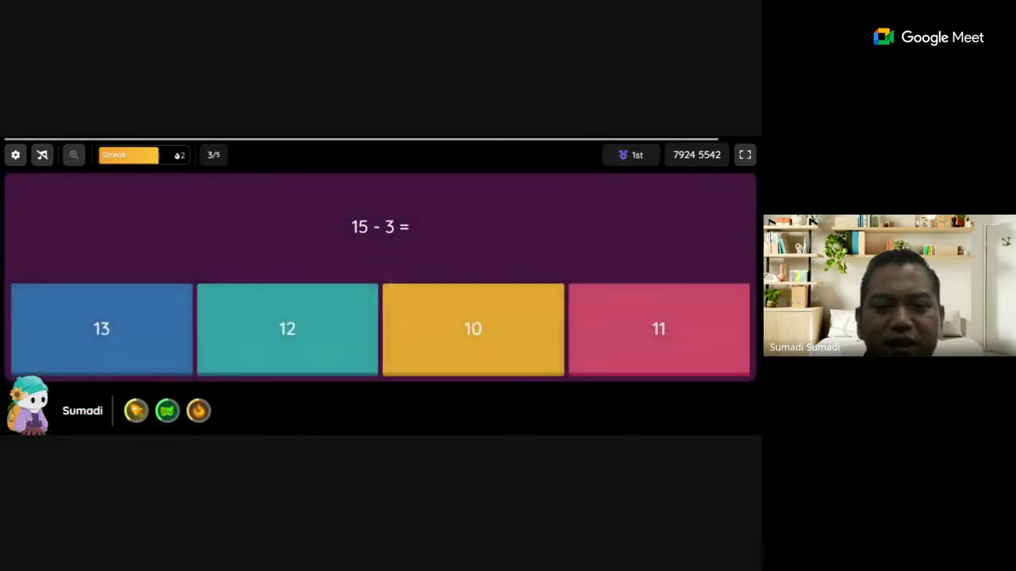
left_click(288, 336)
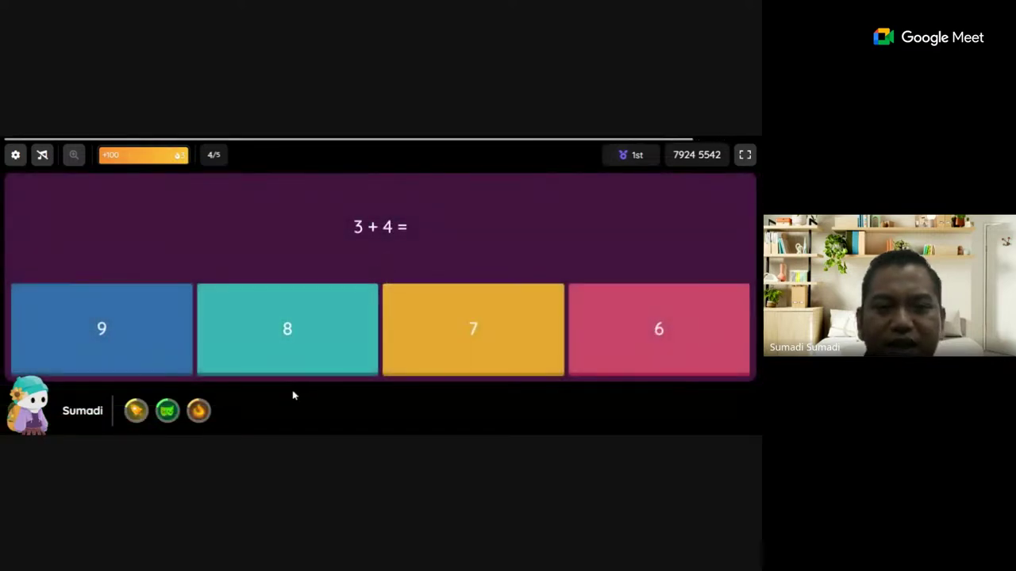
left_click(471, 344)
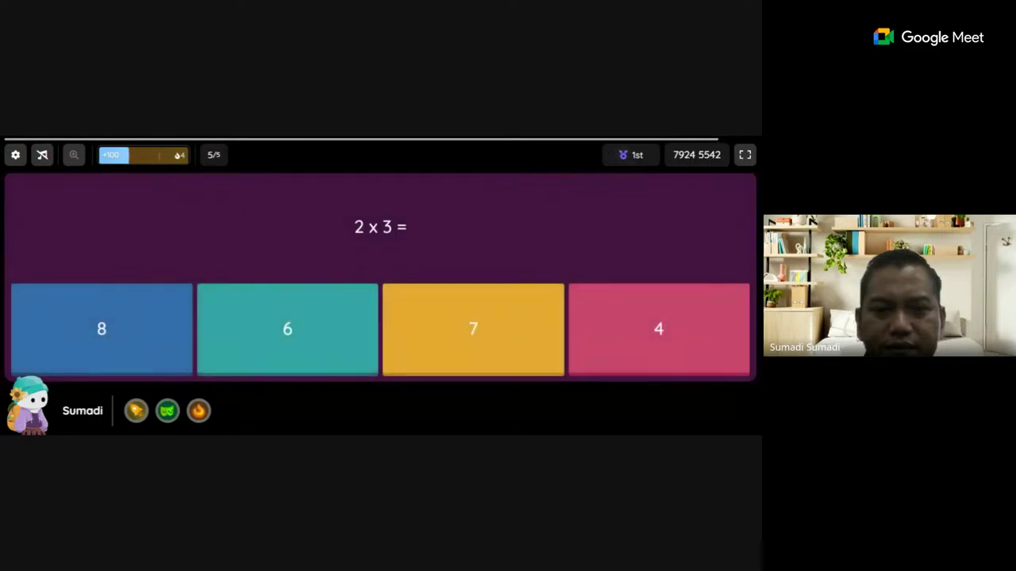
left_click(315, 344)
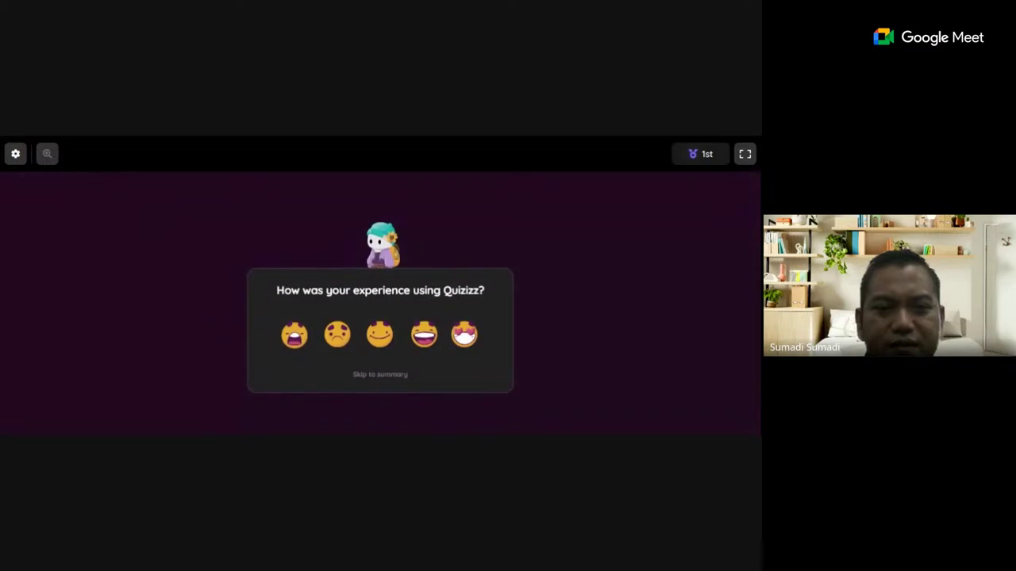
- Give the finished quiz the happiest experience rating, and leave its summary for the teacher dashboard
left_click(462, 335)
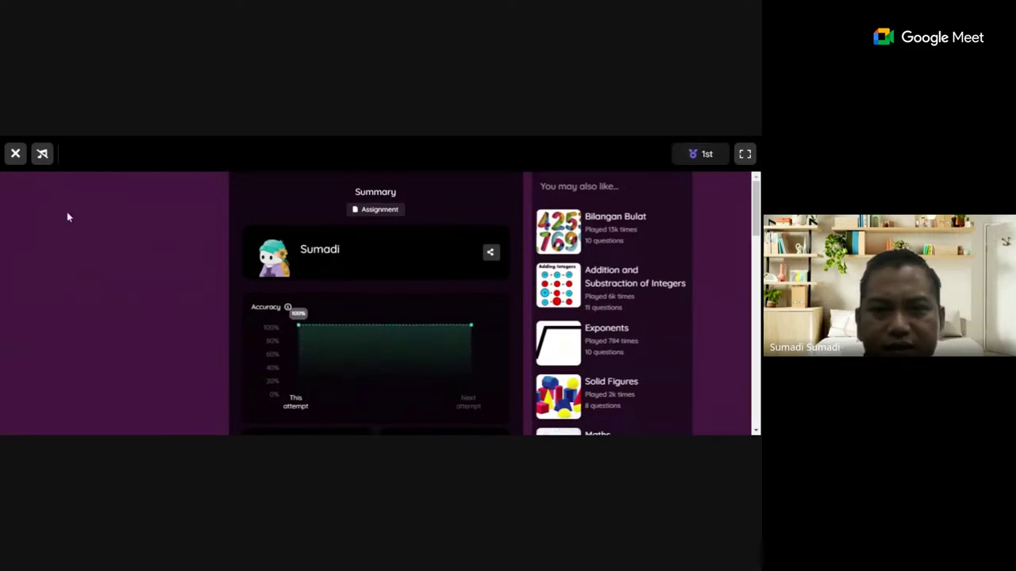
left_click(14, 155)
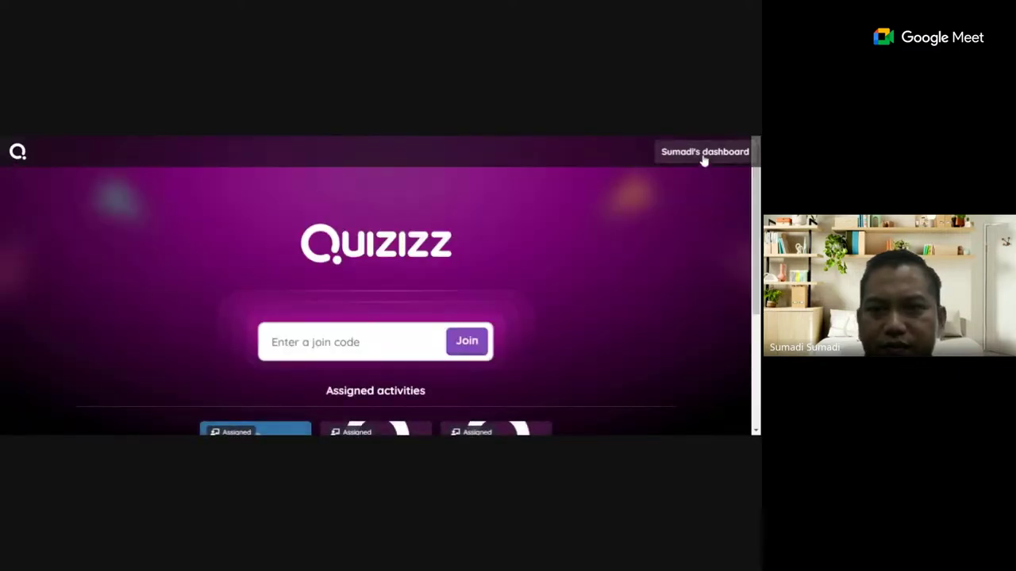
left_click(703, 152)
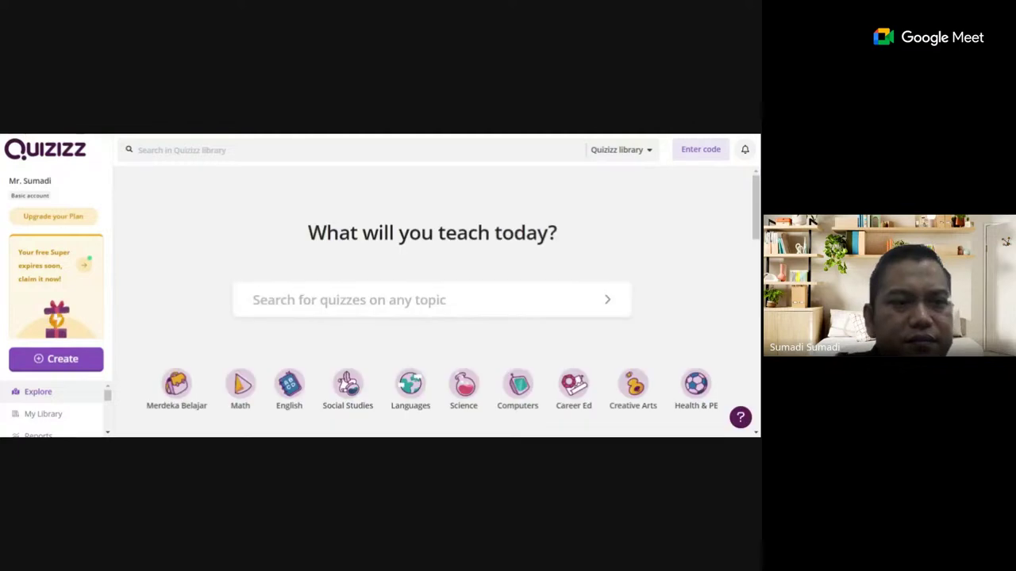
- Log out of the teacher account
scroll(117, 332, "down", 1)
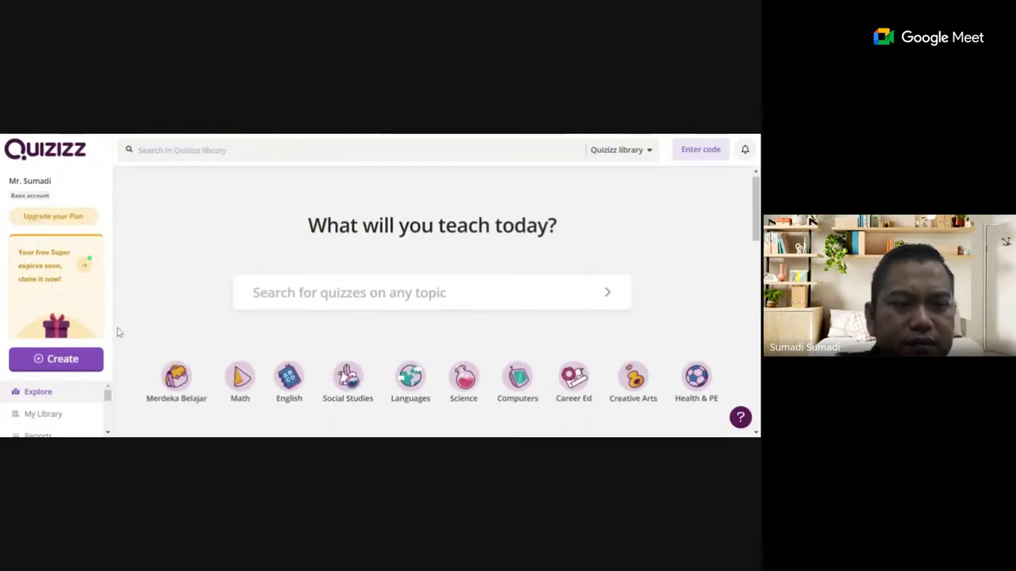
scroll(117, 332, "down", 2)
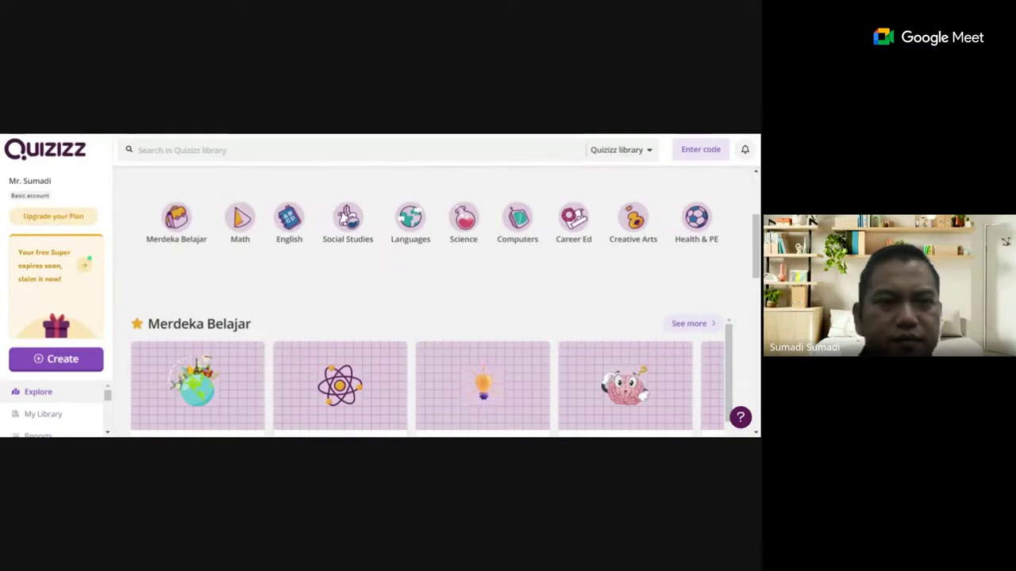
scroll(151, 289, "up", 3)
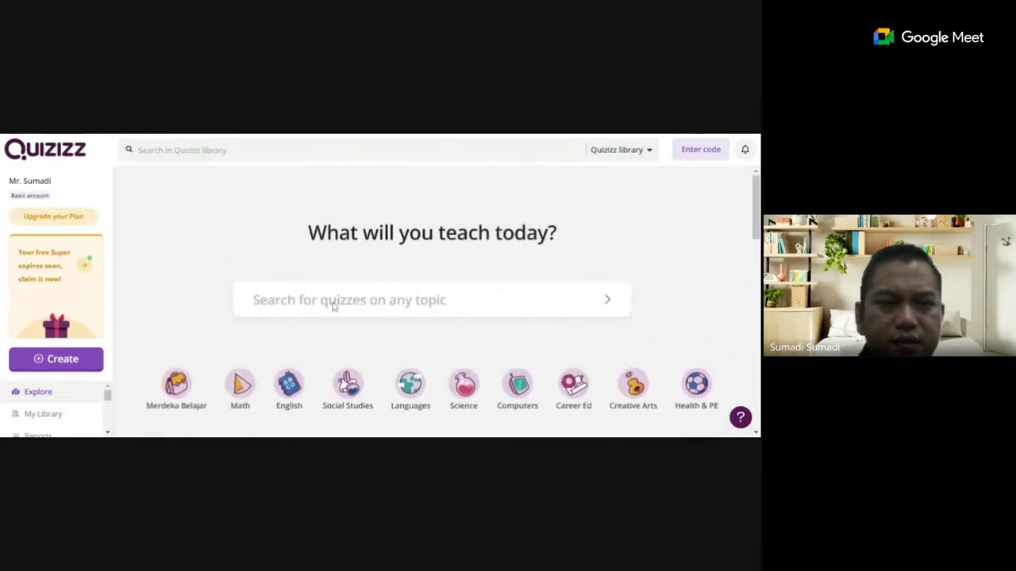
scroll(46, 413, "down", 3)
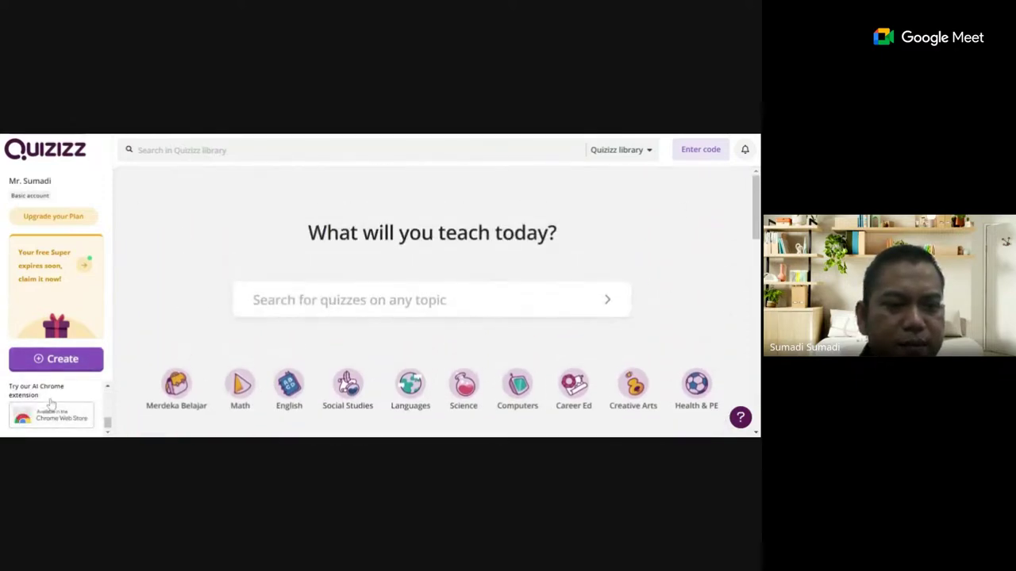
scroll(47, 419, "down", 3)
scroll(49, 421, "down", 3)
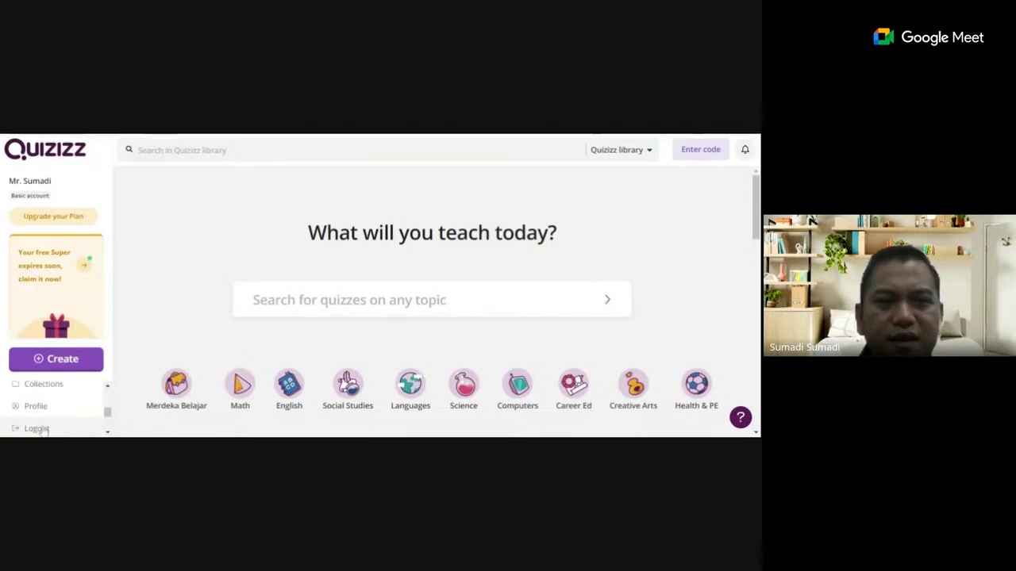
left_click(40, 428)
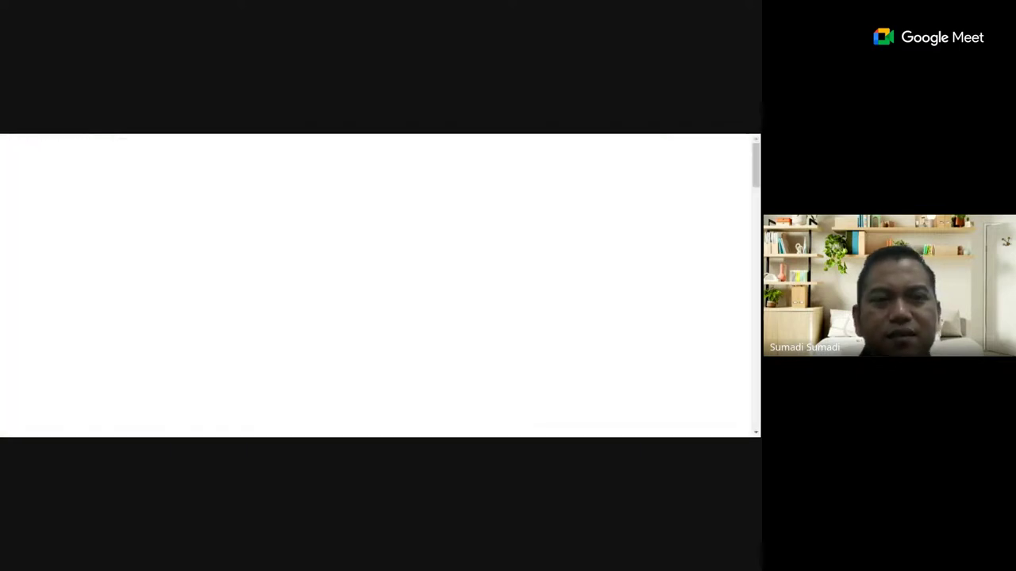
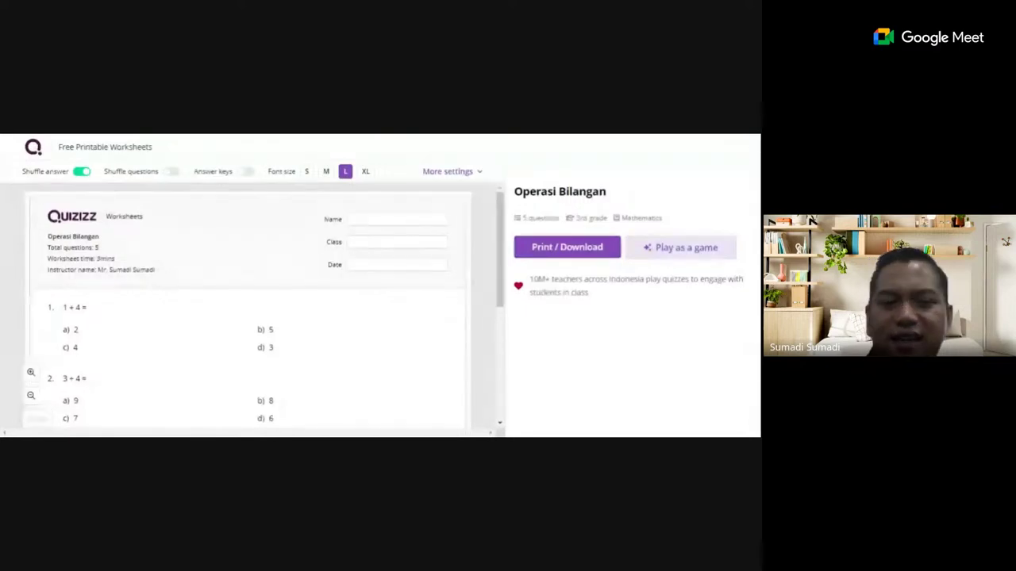
- Read through the "Operasi Bilangan" printable worksheet from its header to the last question, and try its print or download option
scroll(216, 274, "down", 2)
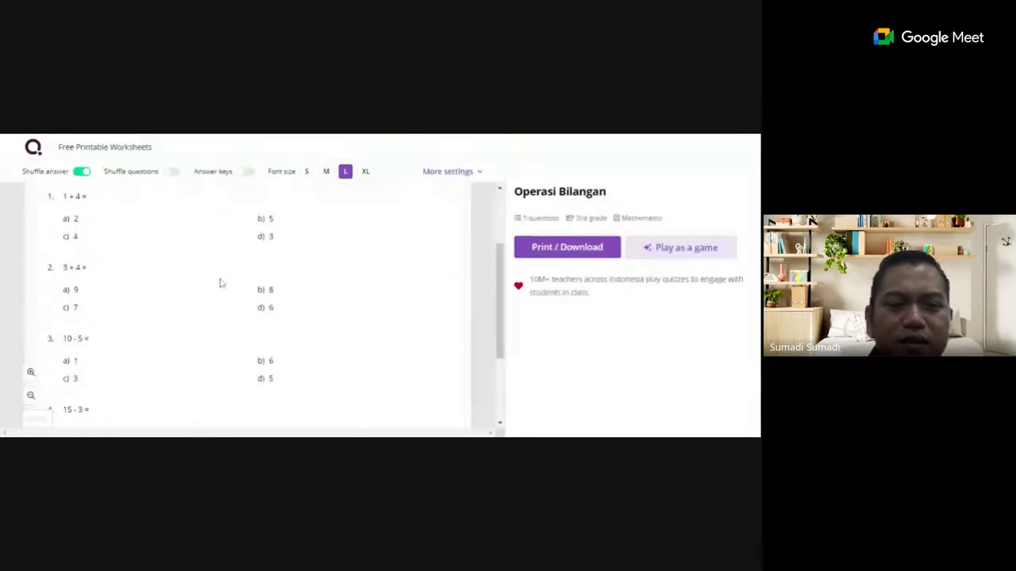
scroll(169, 278, "up", 2)
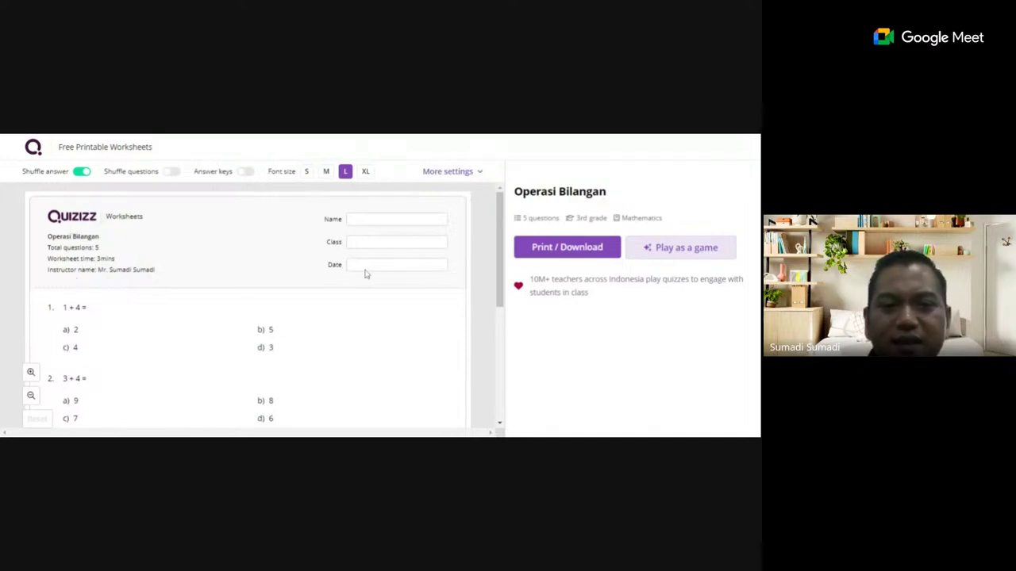
scroll(315, 335, "down", 2)
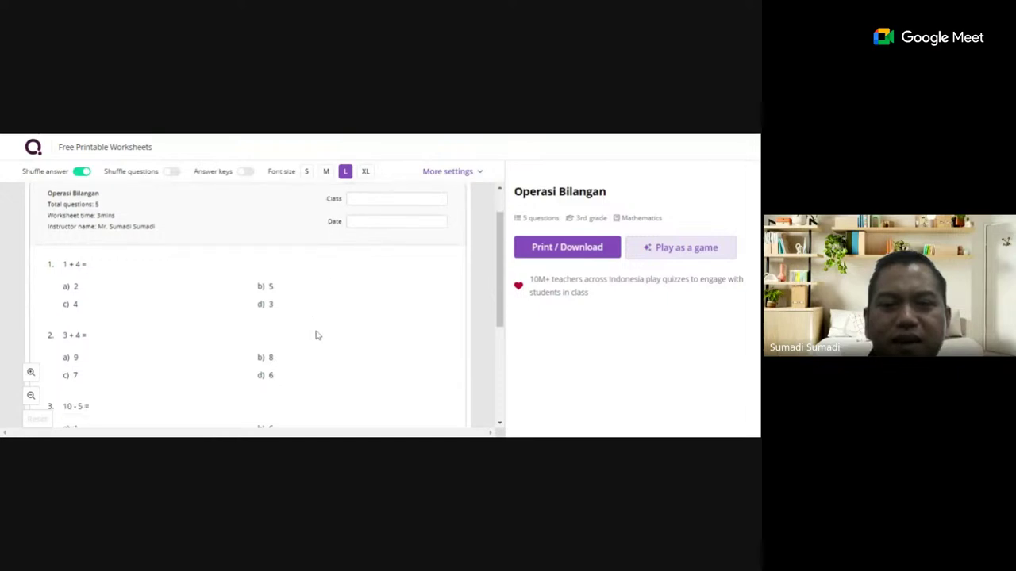
left_click(561, 249)
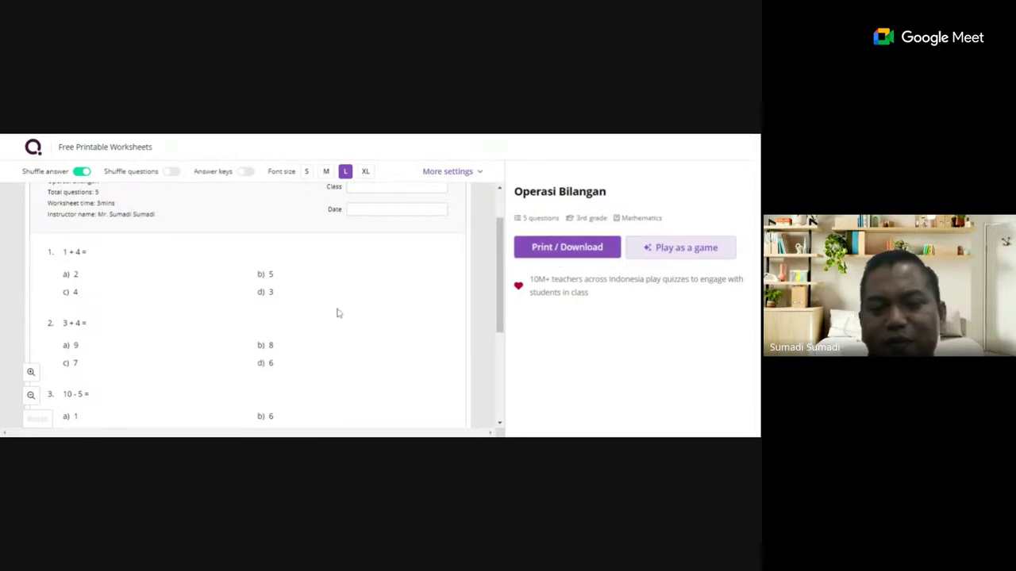
scroll(335, 312, "down", 3)
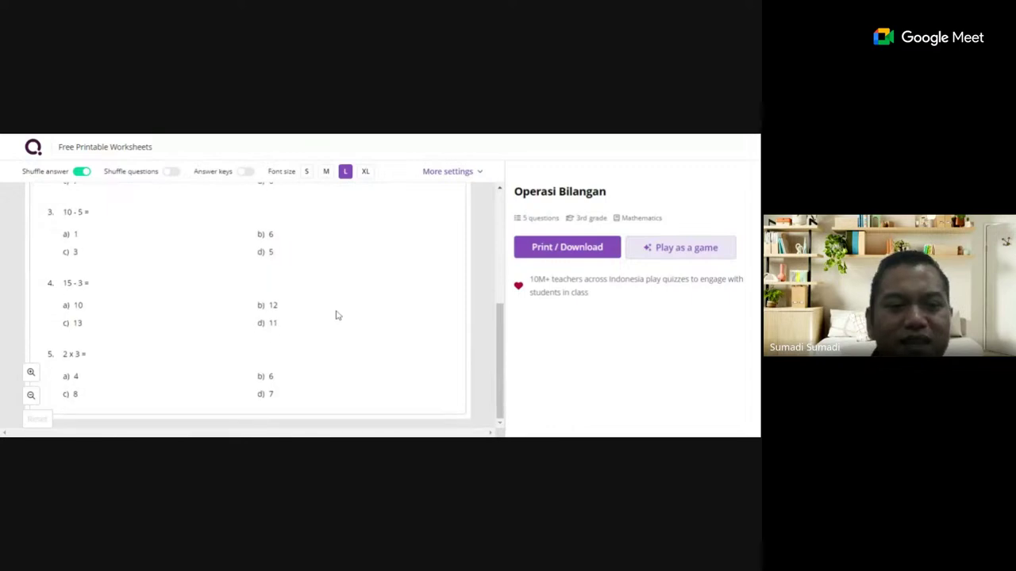
scroll(336, 313, "up", 5)
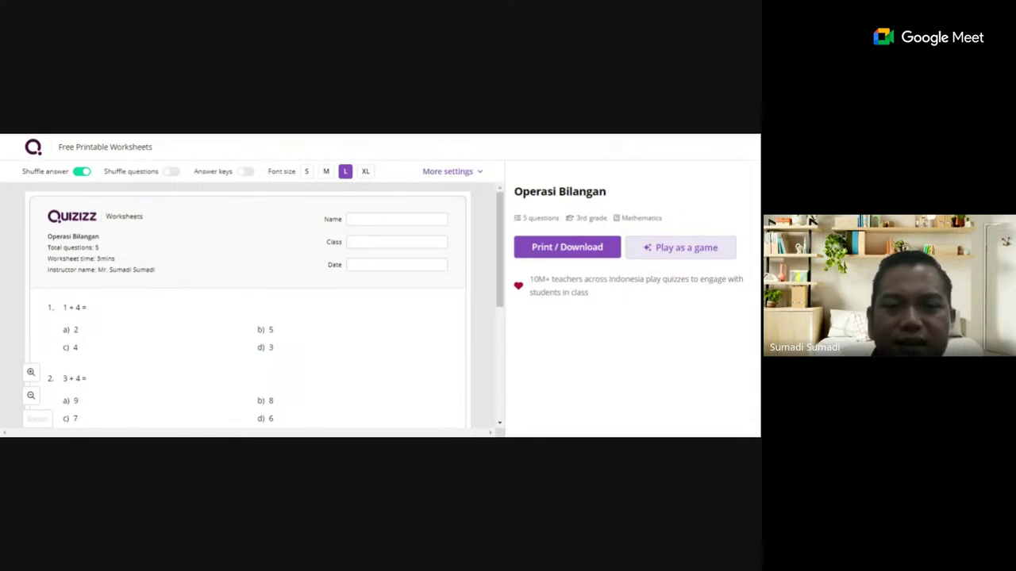
scroll(265, 322, "down", 5)
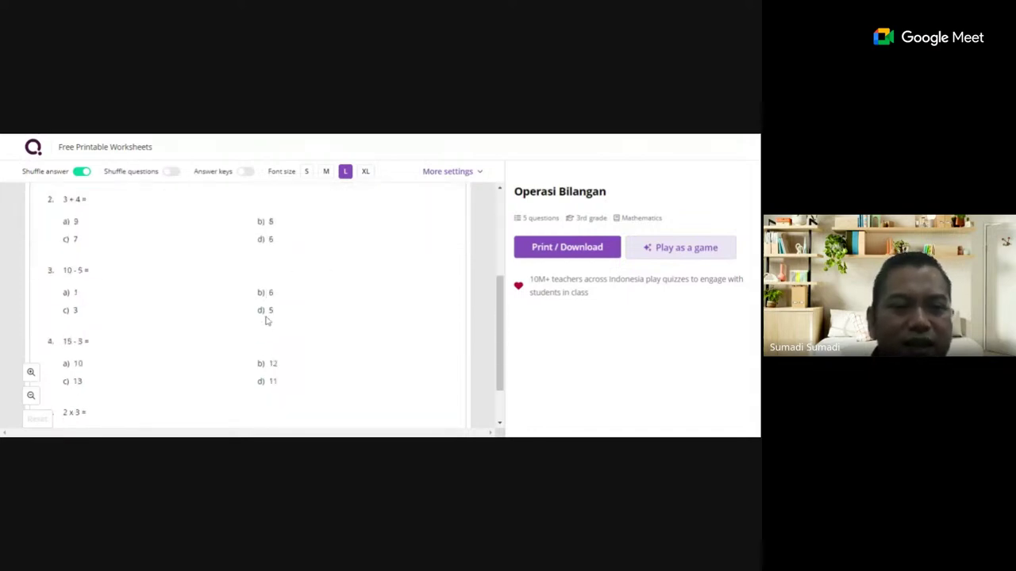
scroll(240, 328, "up", 5)
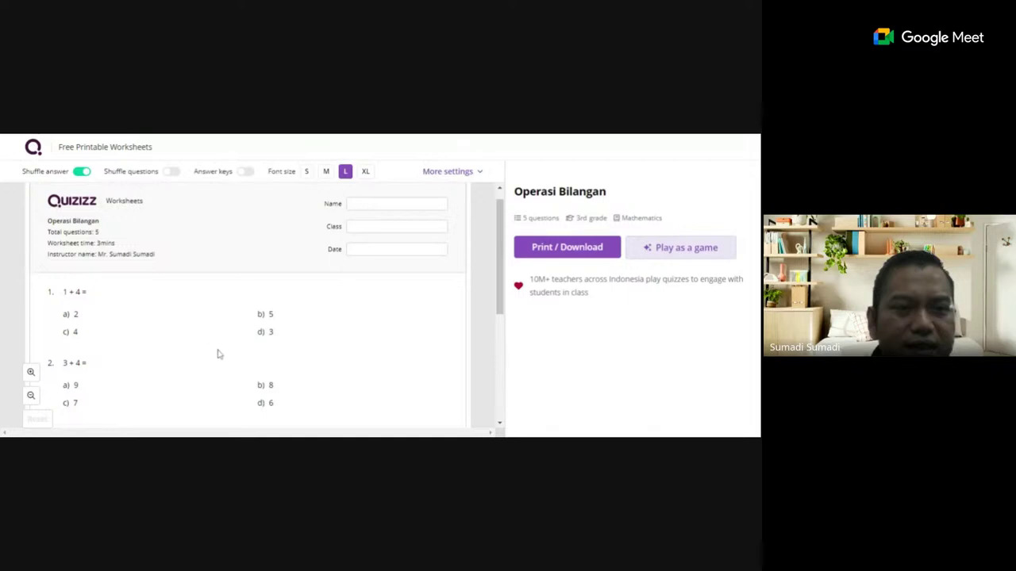
scroll(213, 349, "up", 1)
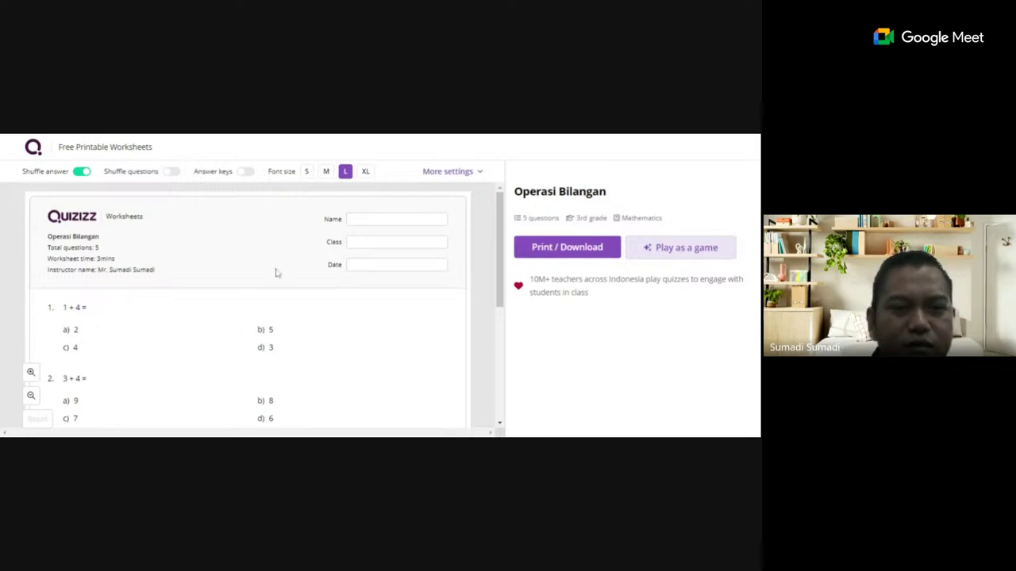
- Compare the XL, M and L font sizes on the printable worksheet and leave the font size at XL
left_click(366, 172)
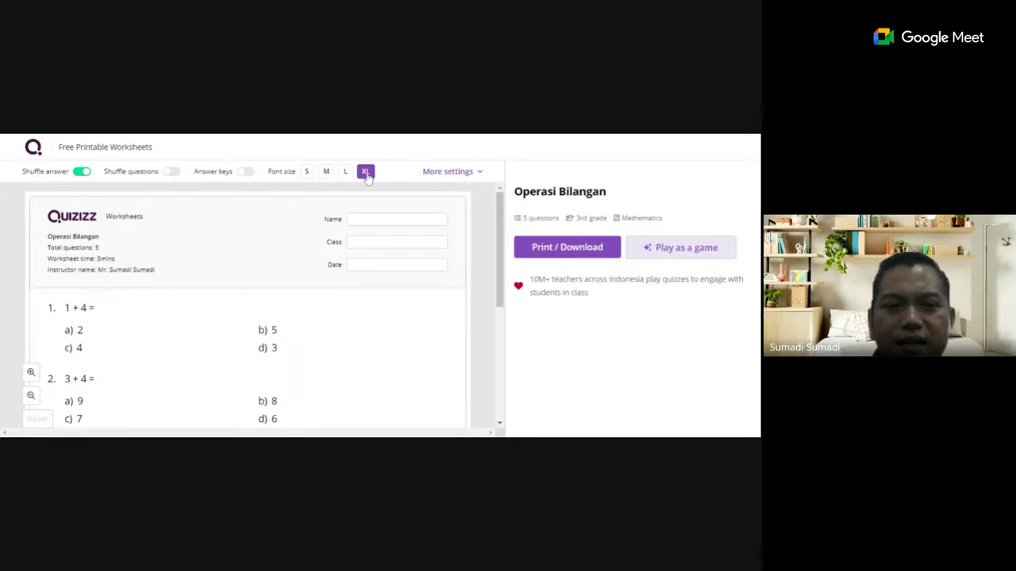
left_click(326, 172)
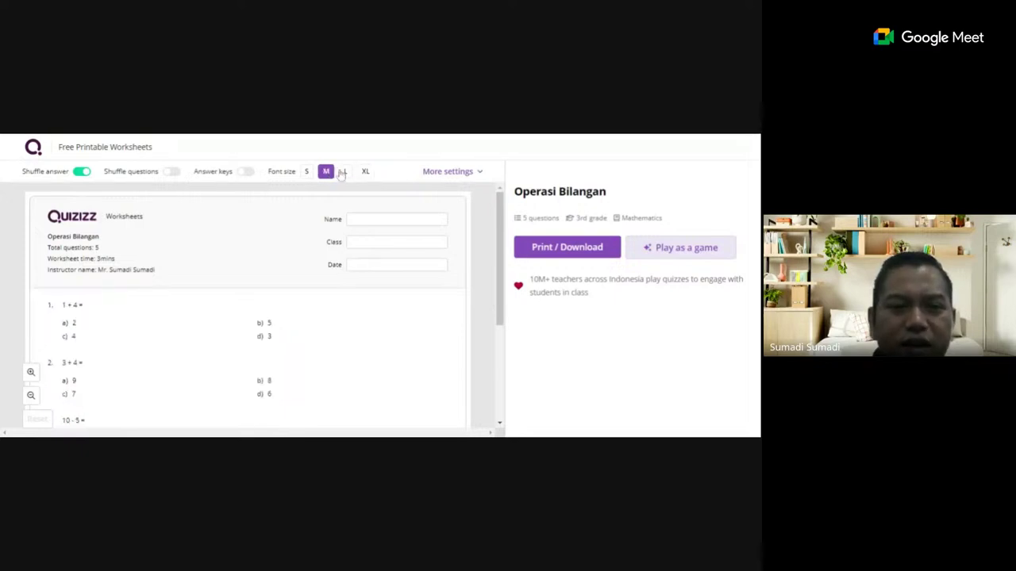
left_click(344, 173)
left_click(364, 173)
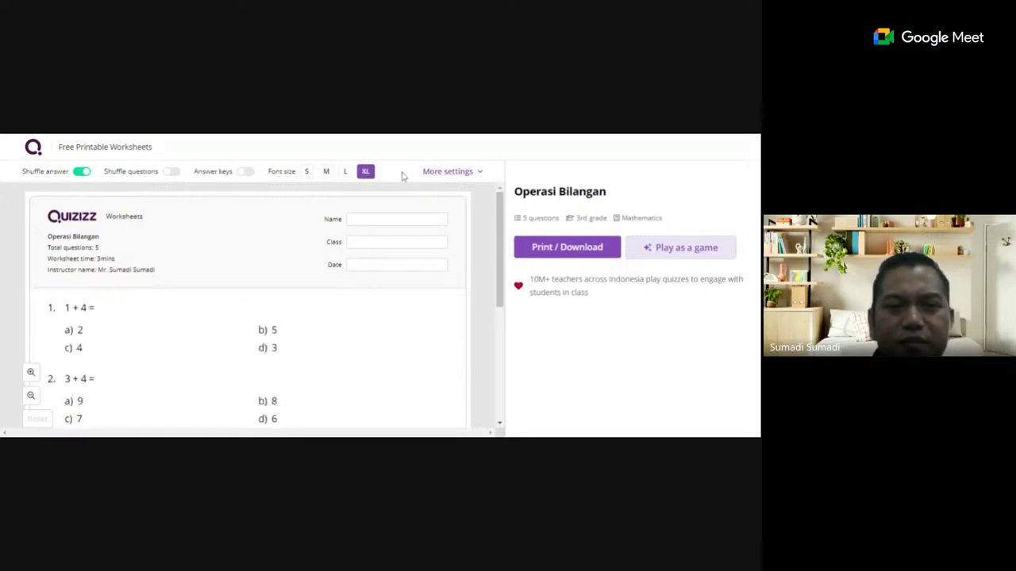
- Examine the worksheet's additional settings, collapse them unchanged, and review the worksheet down to its last question
left_click(454, 173)
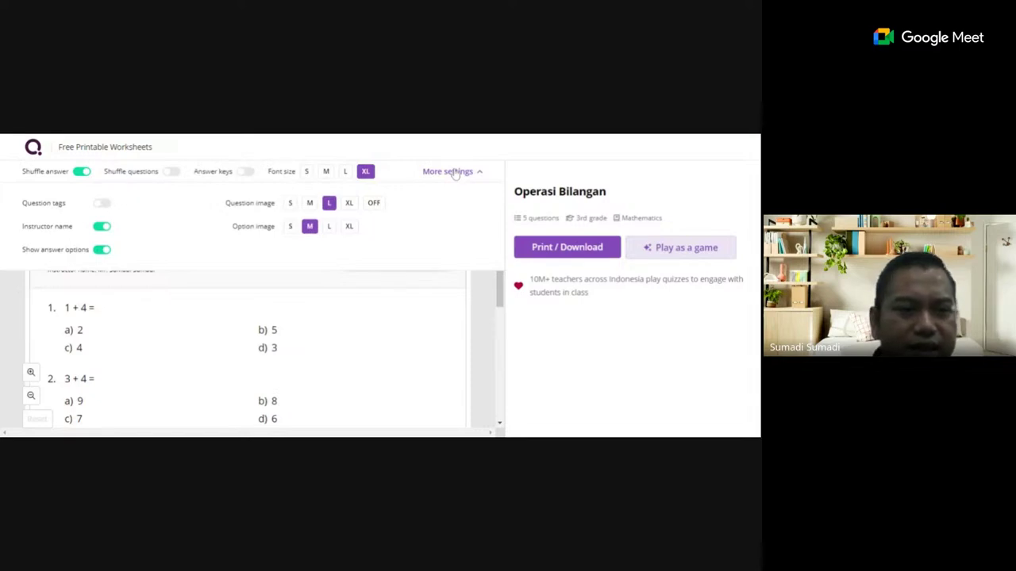
left_click(451, 171)
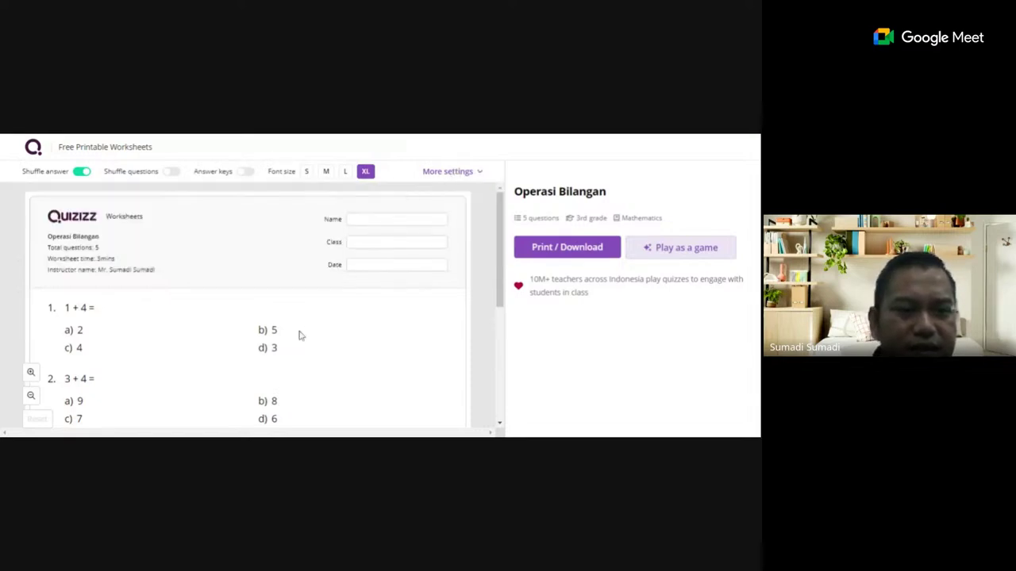
scroll(296, 333, "down", 3)
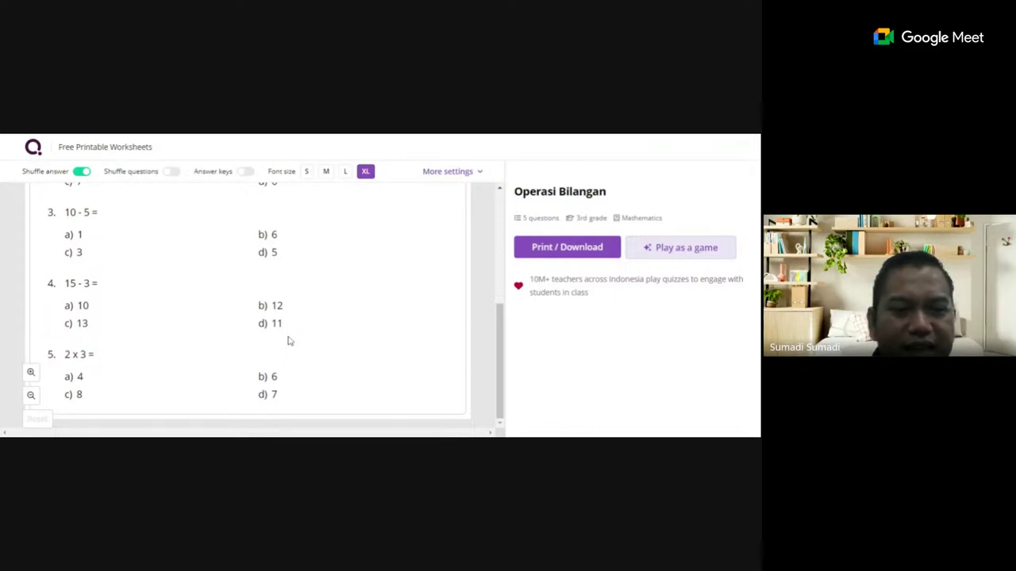
scroll(290, 339, "up", 4)
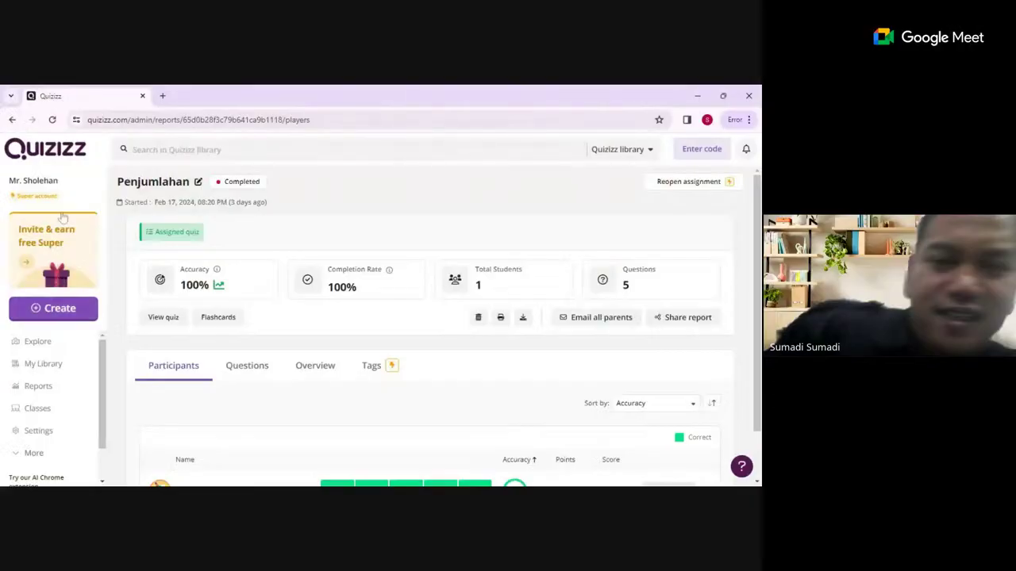
- View the free Super invitation offer, close it, and examine the participant results in the "Penjumlahan" report
left_click(54, 277)
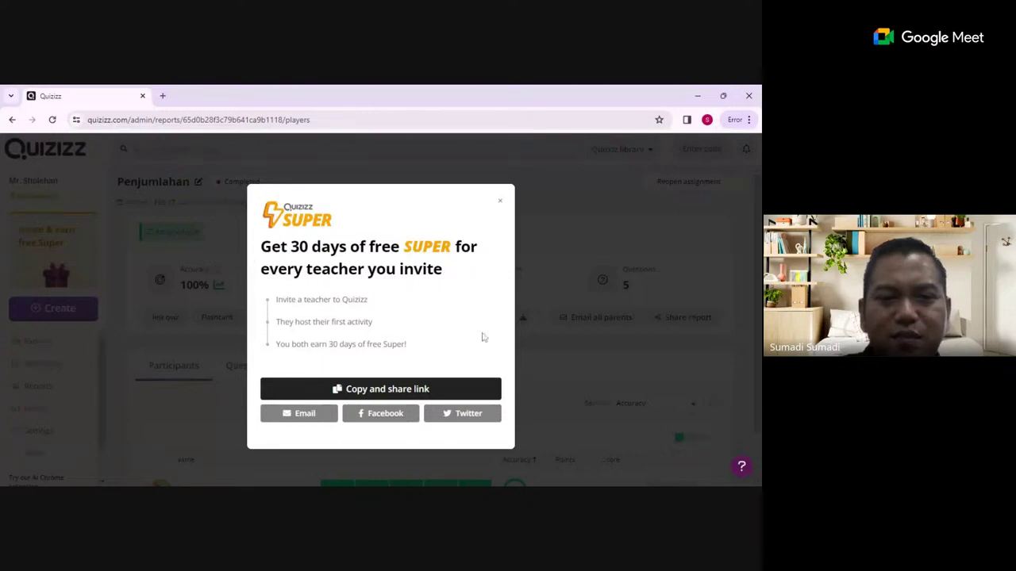
left_click(499, 201)
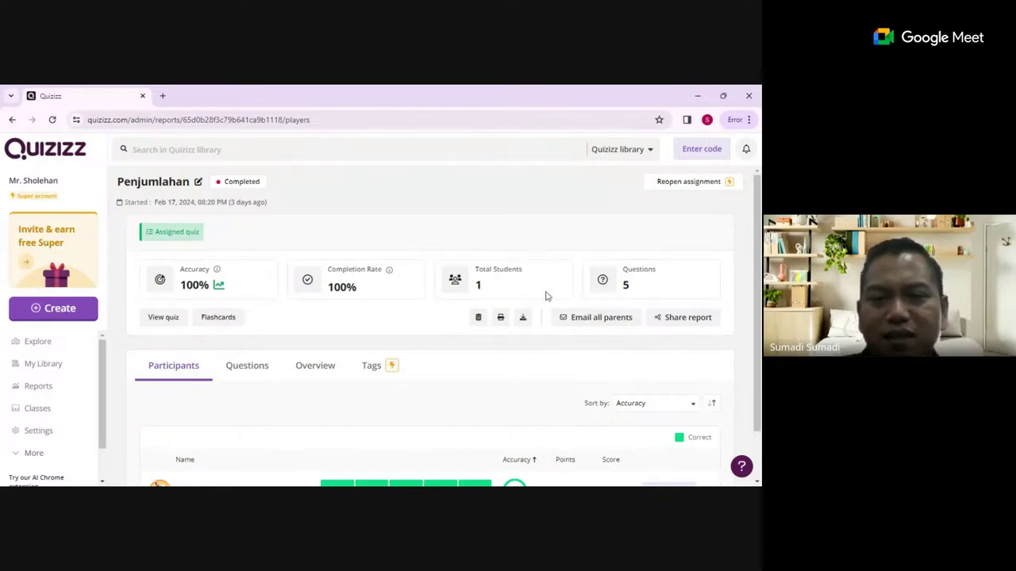
scroll(637, 287, "down", 1)
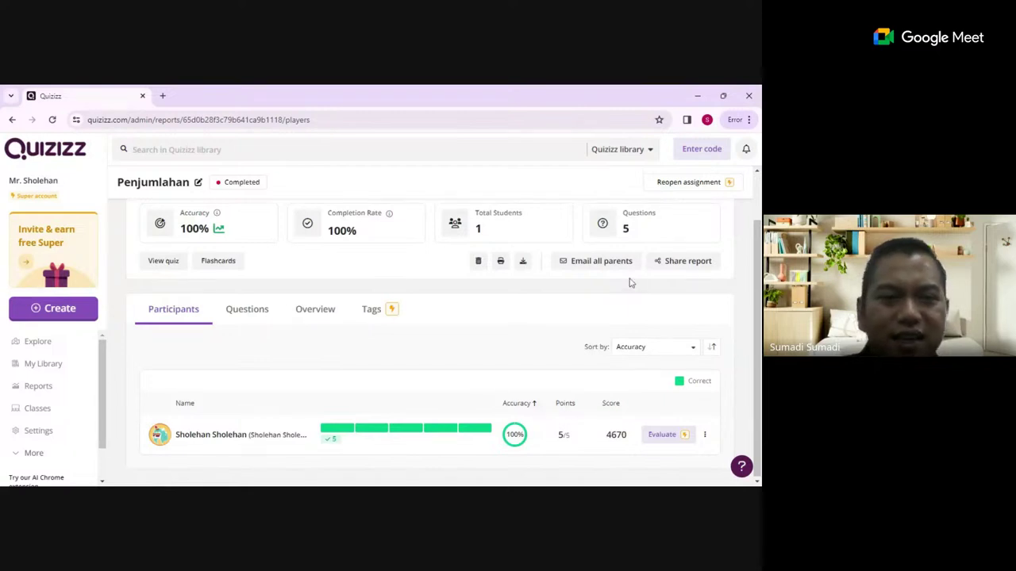
scroll(631, 284, "up", 1)
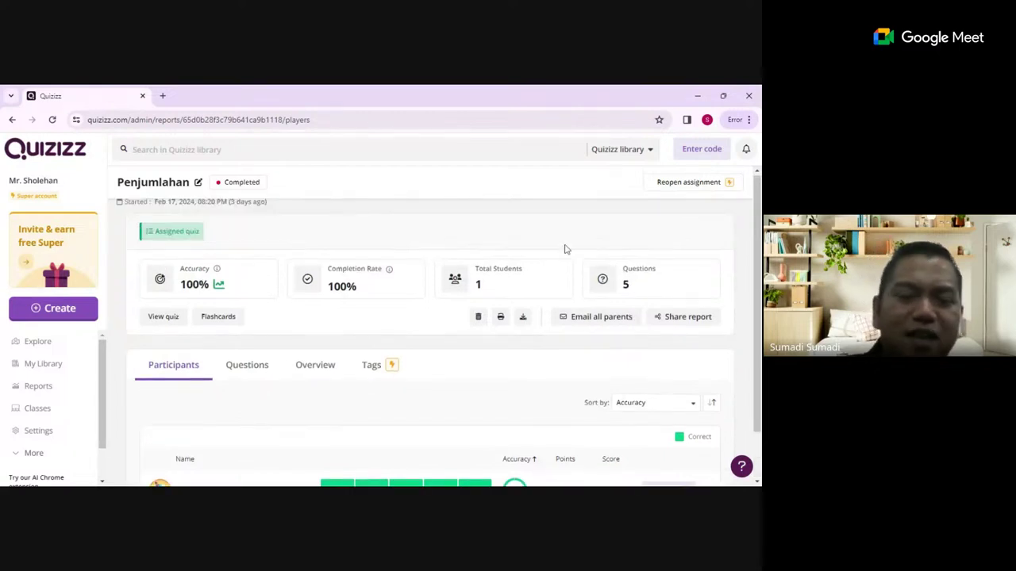